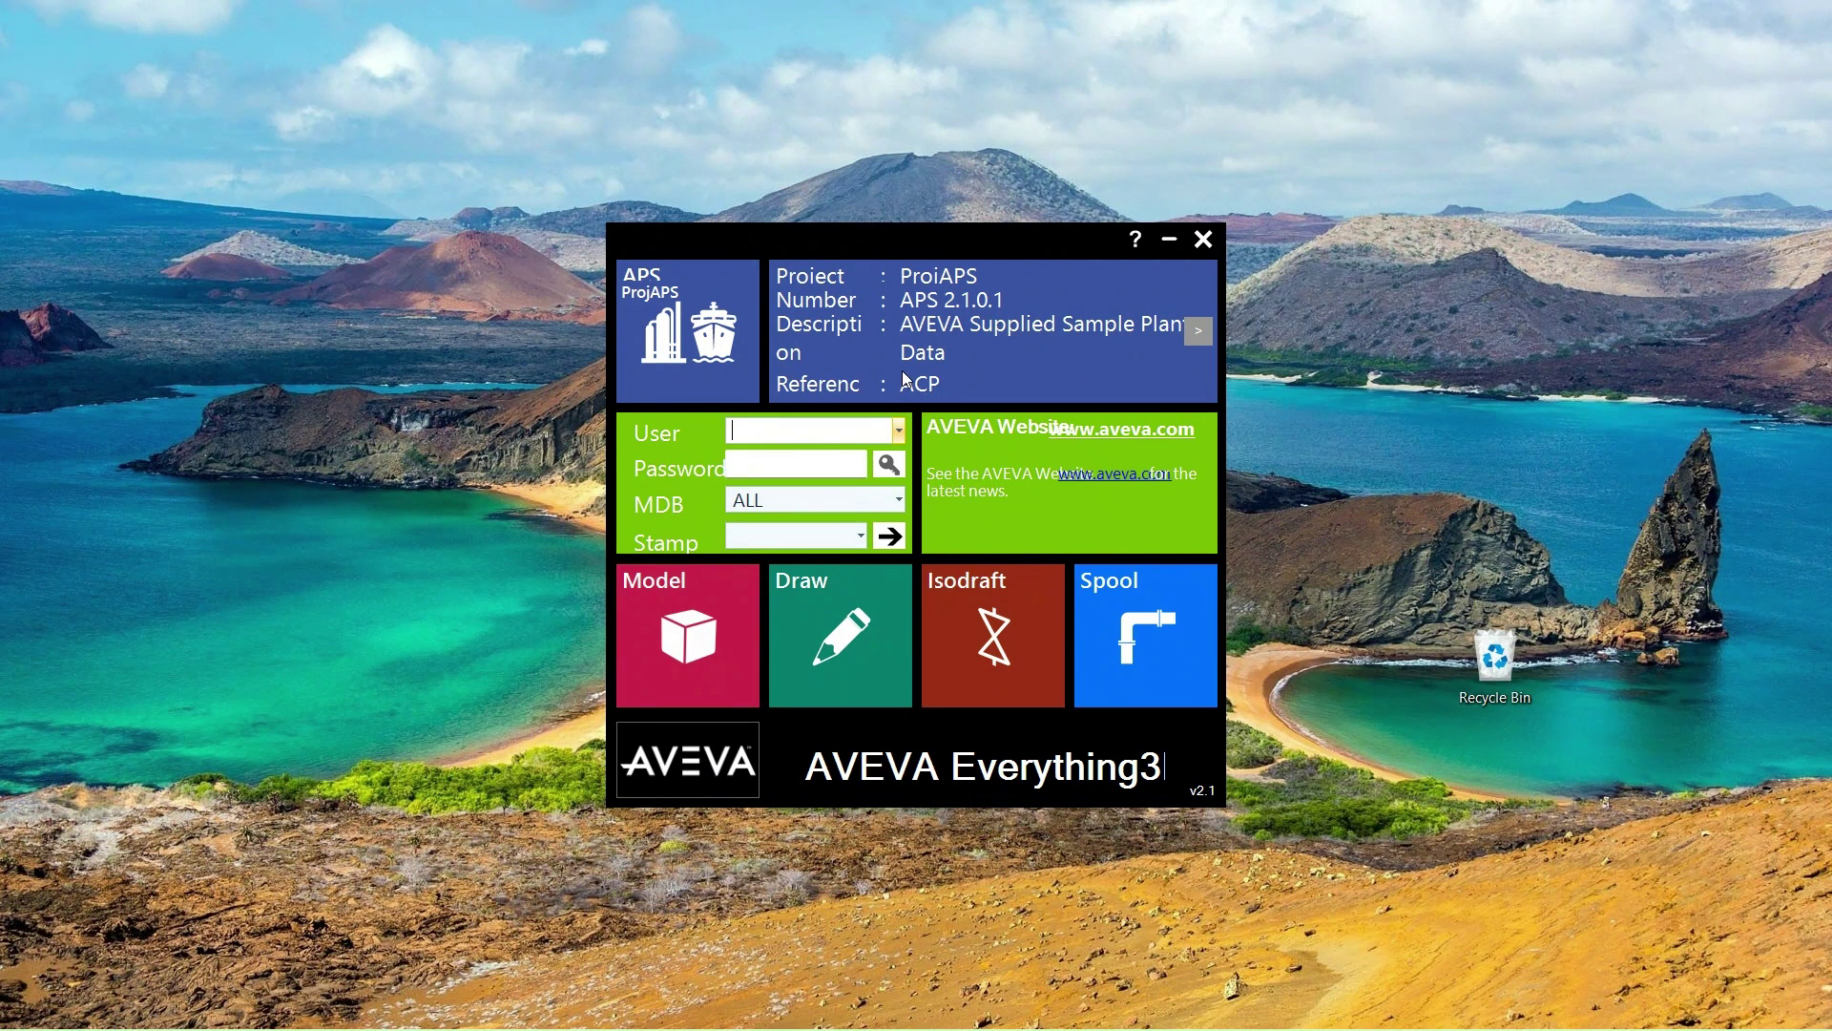
Return to the project list and search it for "marine".
click(1198, 334)
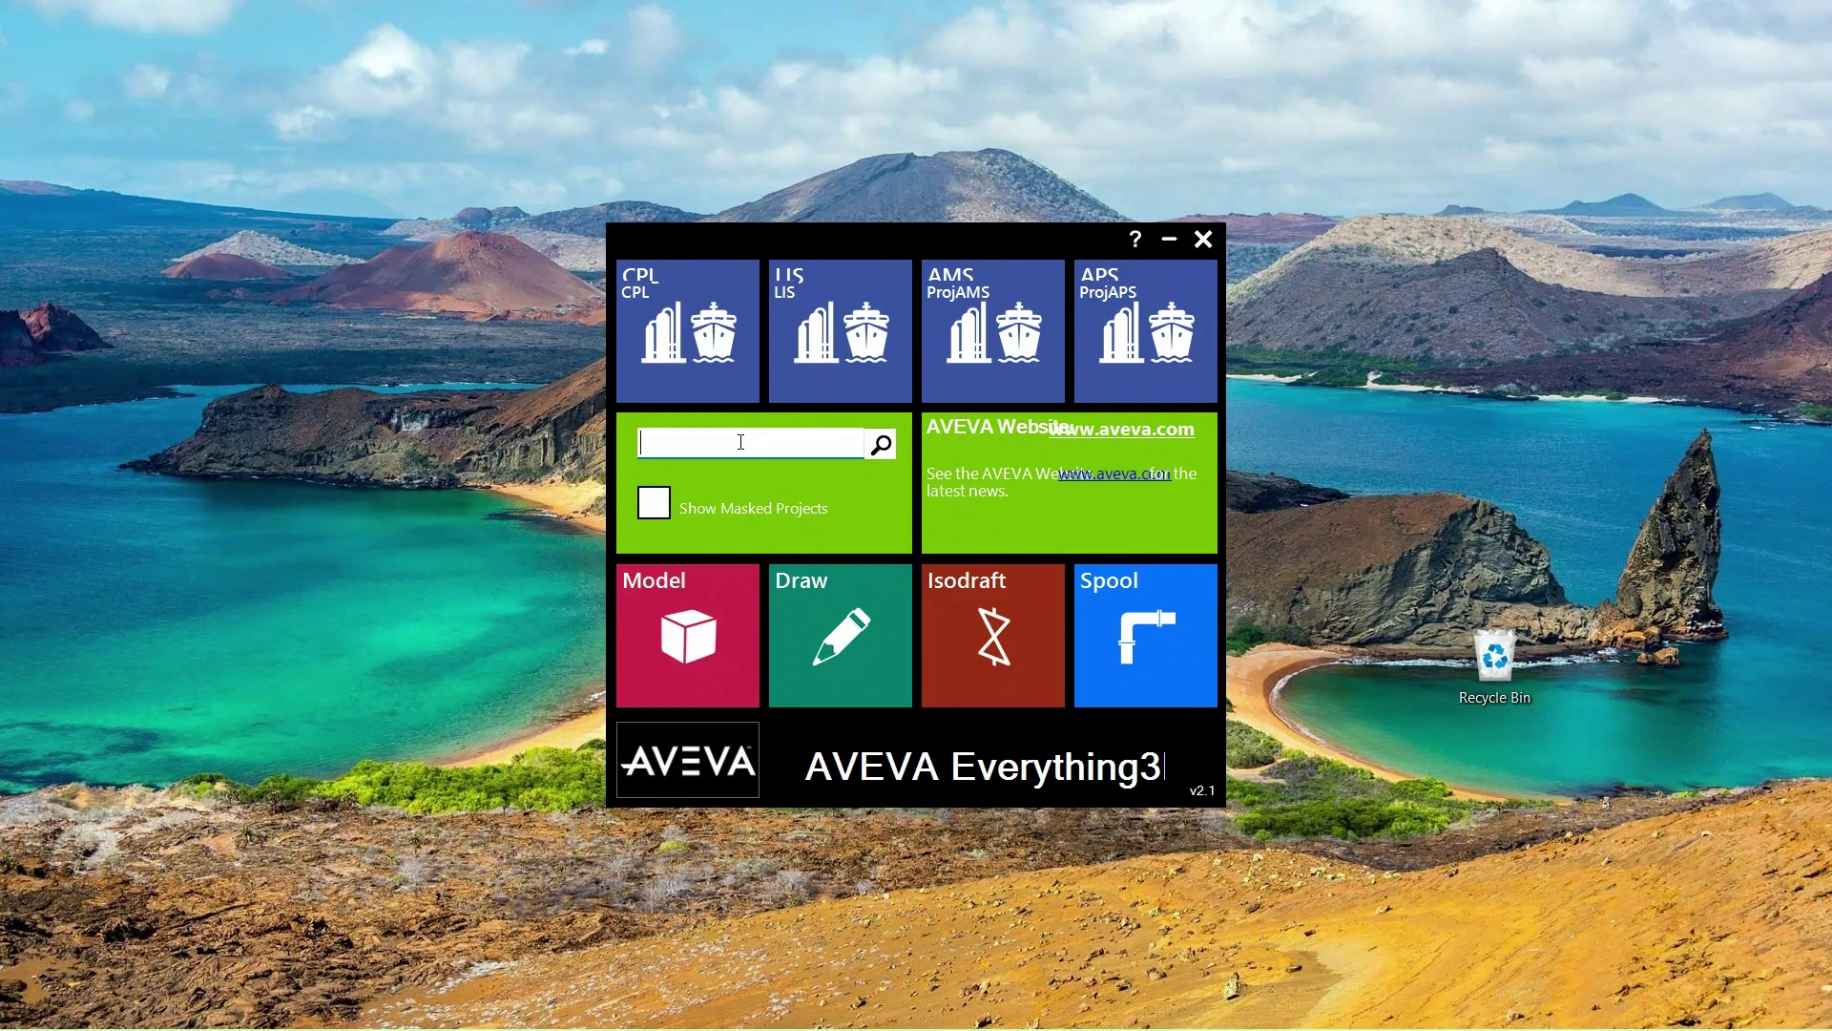
text(marine)
key(Return)
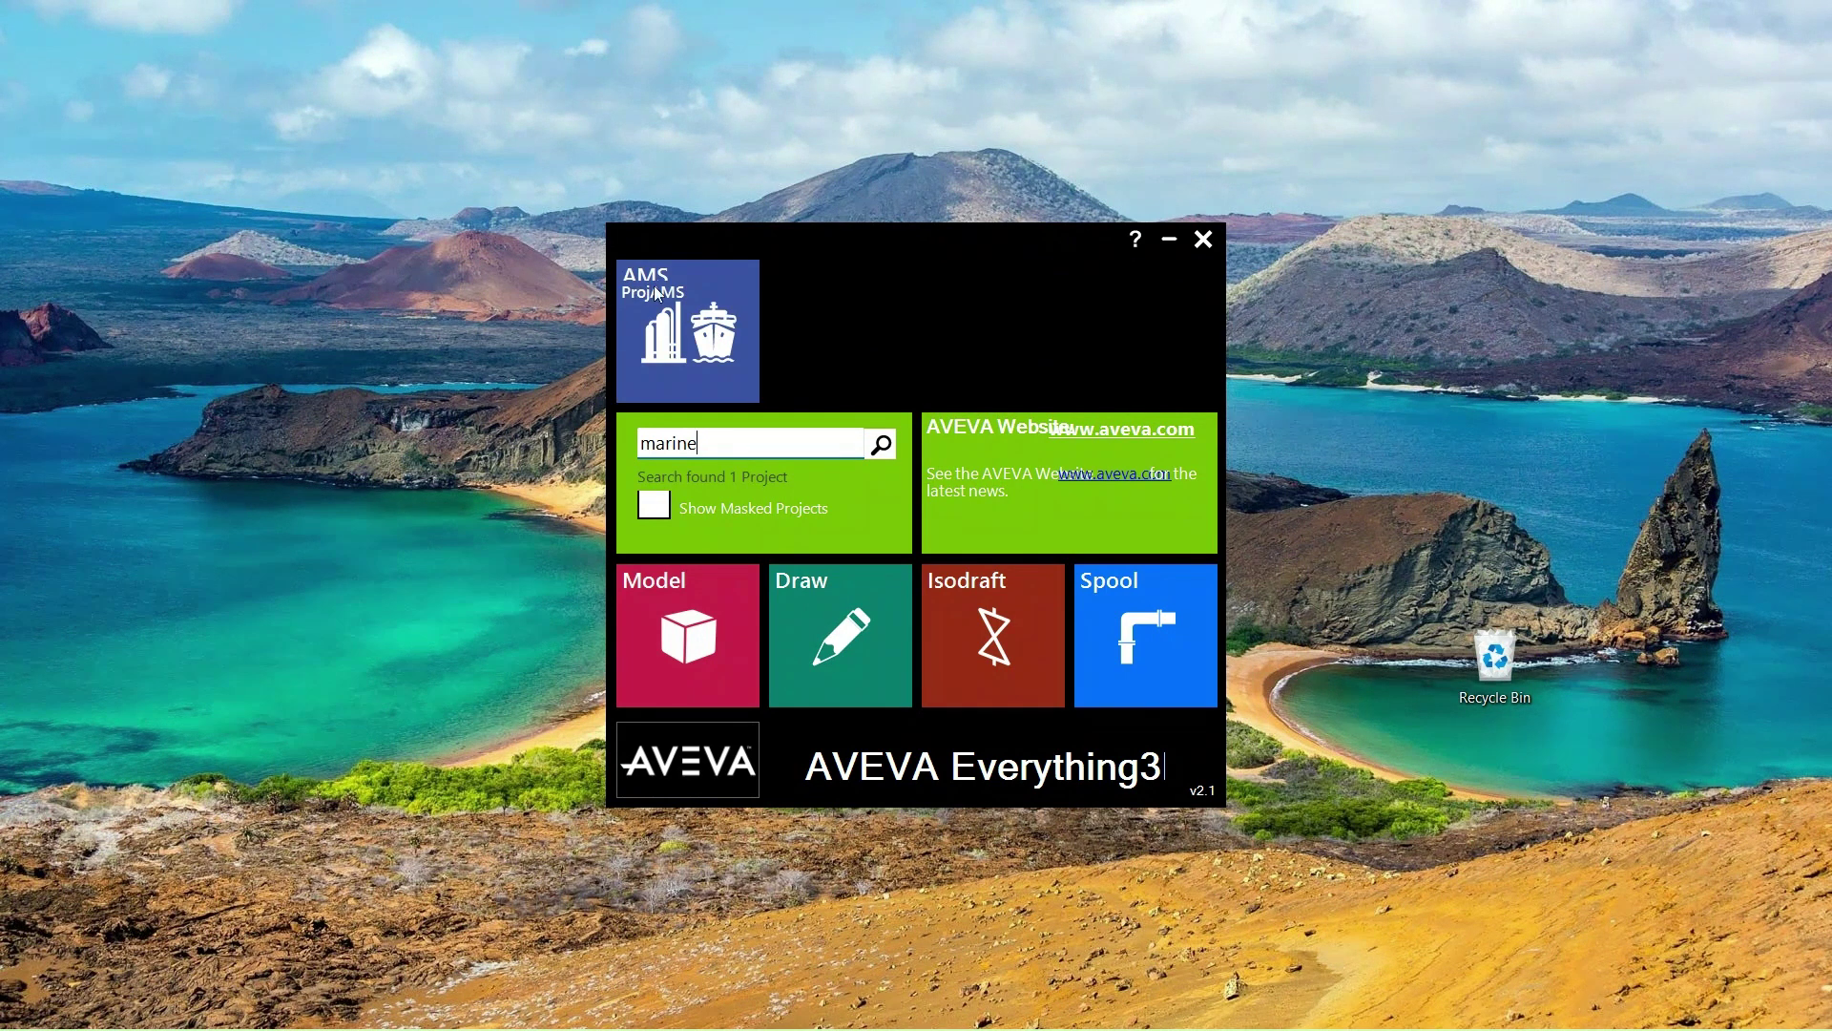
Include masked projects in the project list, search for "APS" and select the ProjAPS project.
click(654, 516)
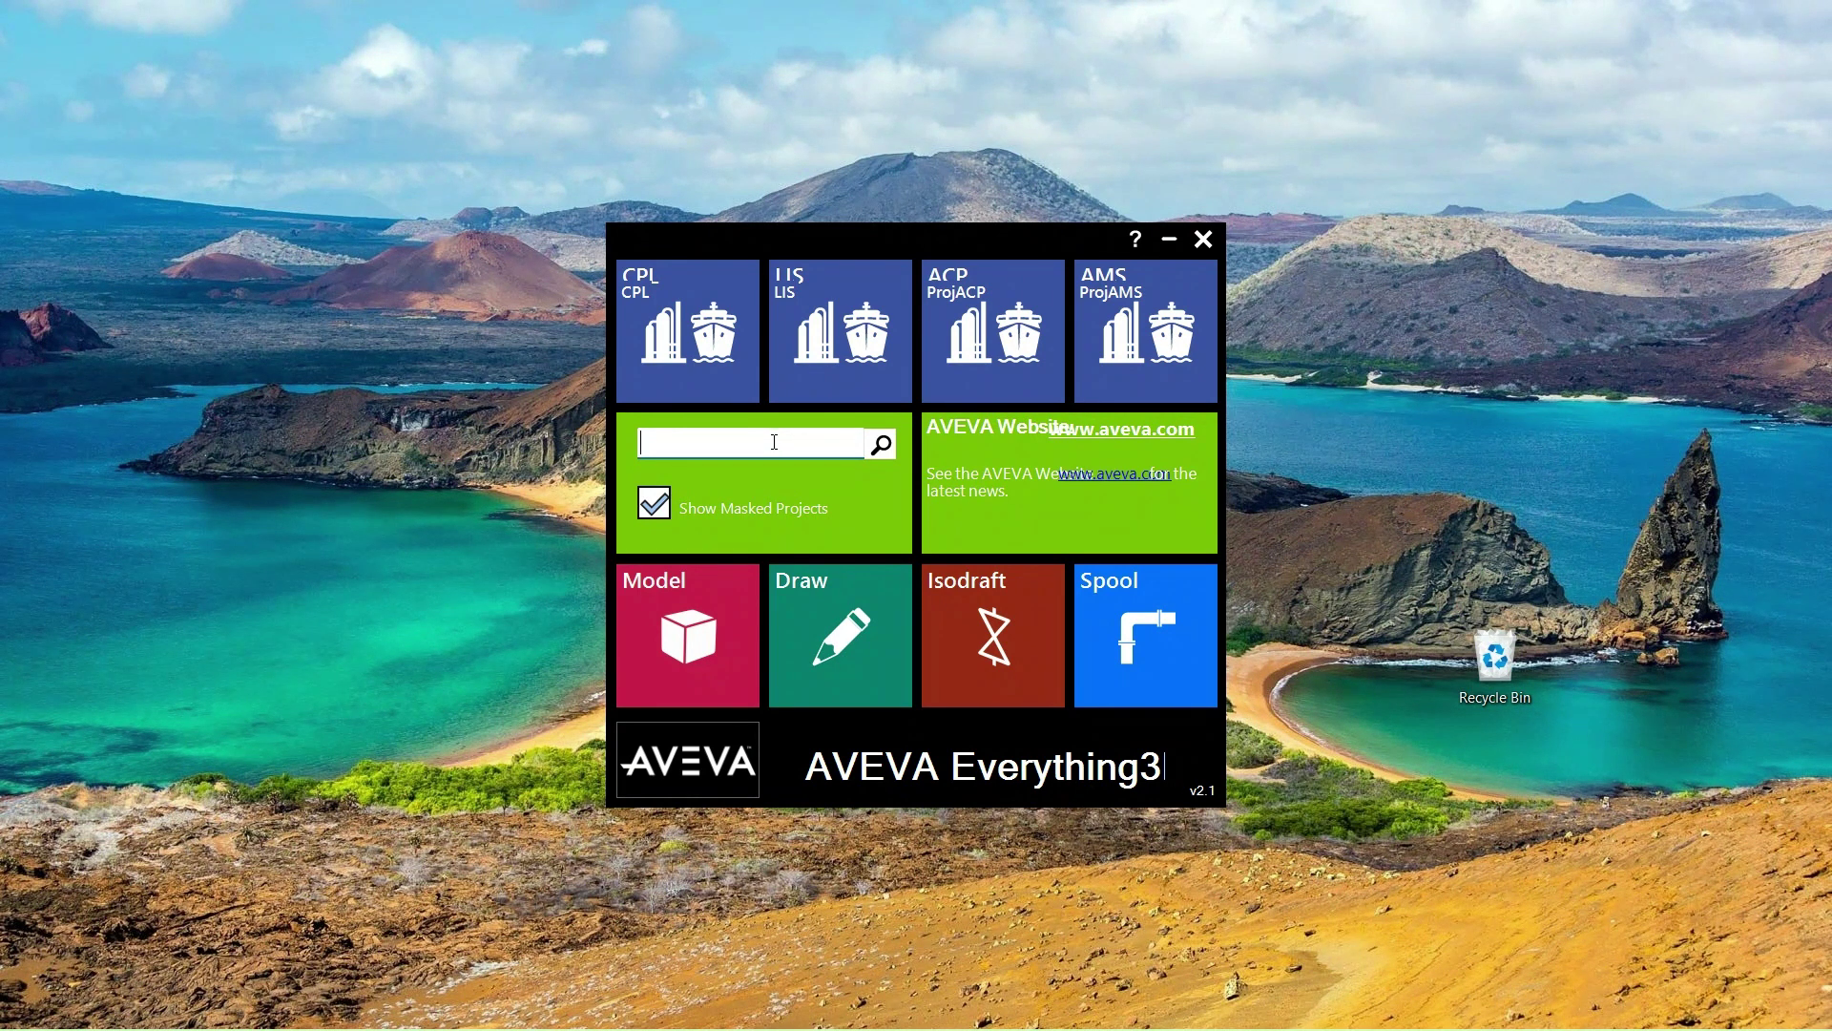
text(APS)
key(Return)
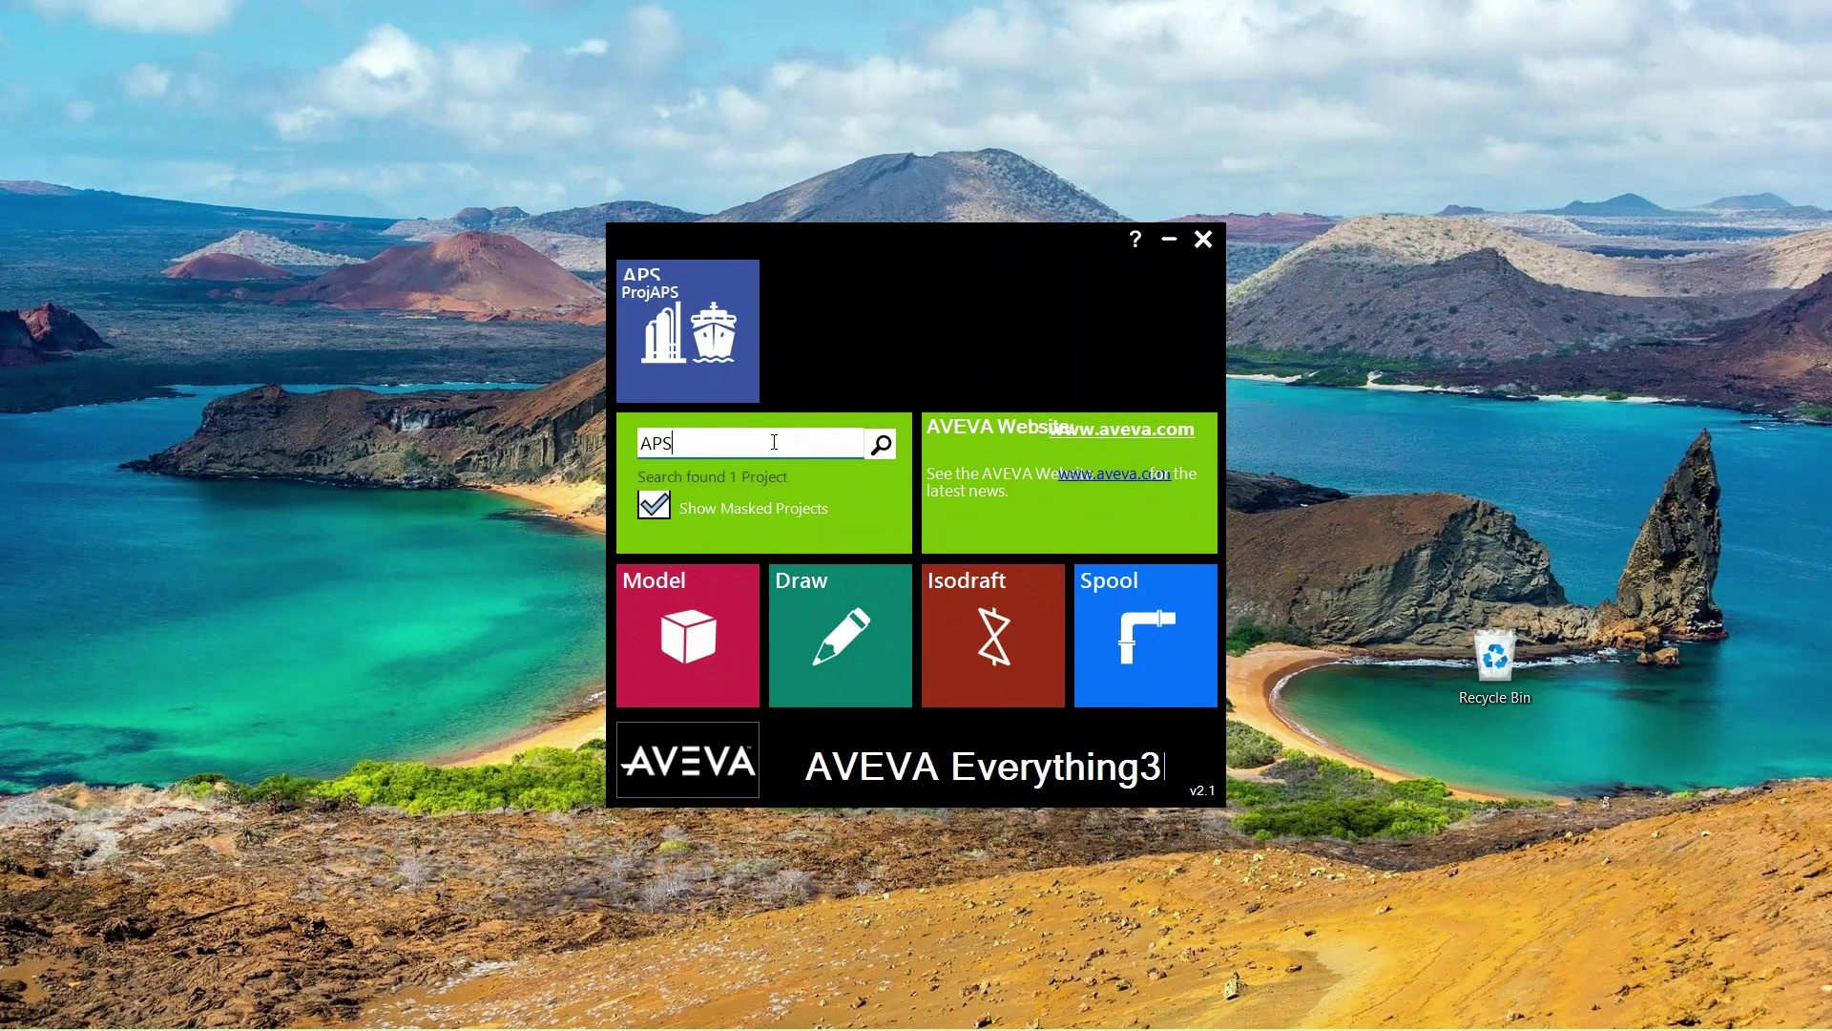
click(688, 318)
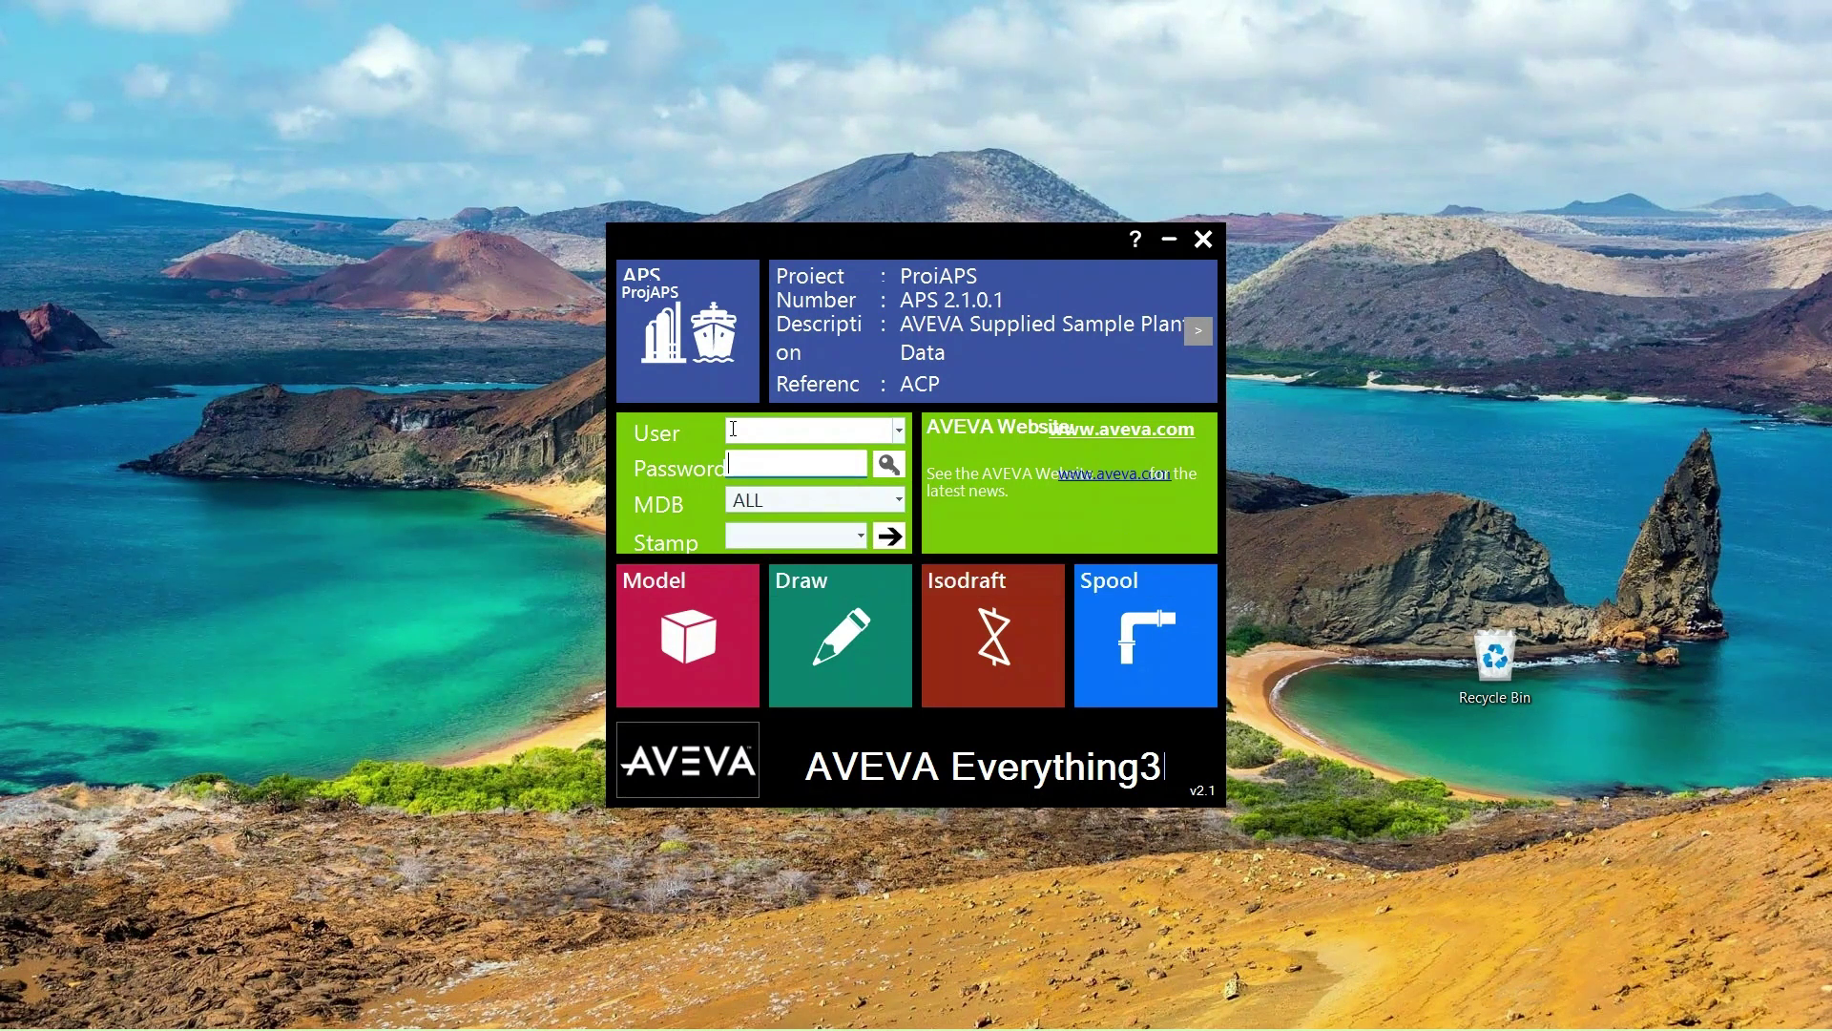
Enter SYSTEM as the user, fill in the account password and choose the MDB ALL.
text(X)
click(761, 437)
text(SYSTEM)
click(746, 467)
text(XXXXXX)
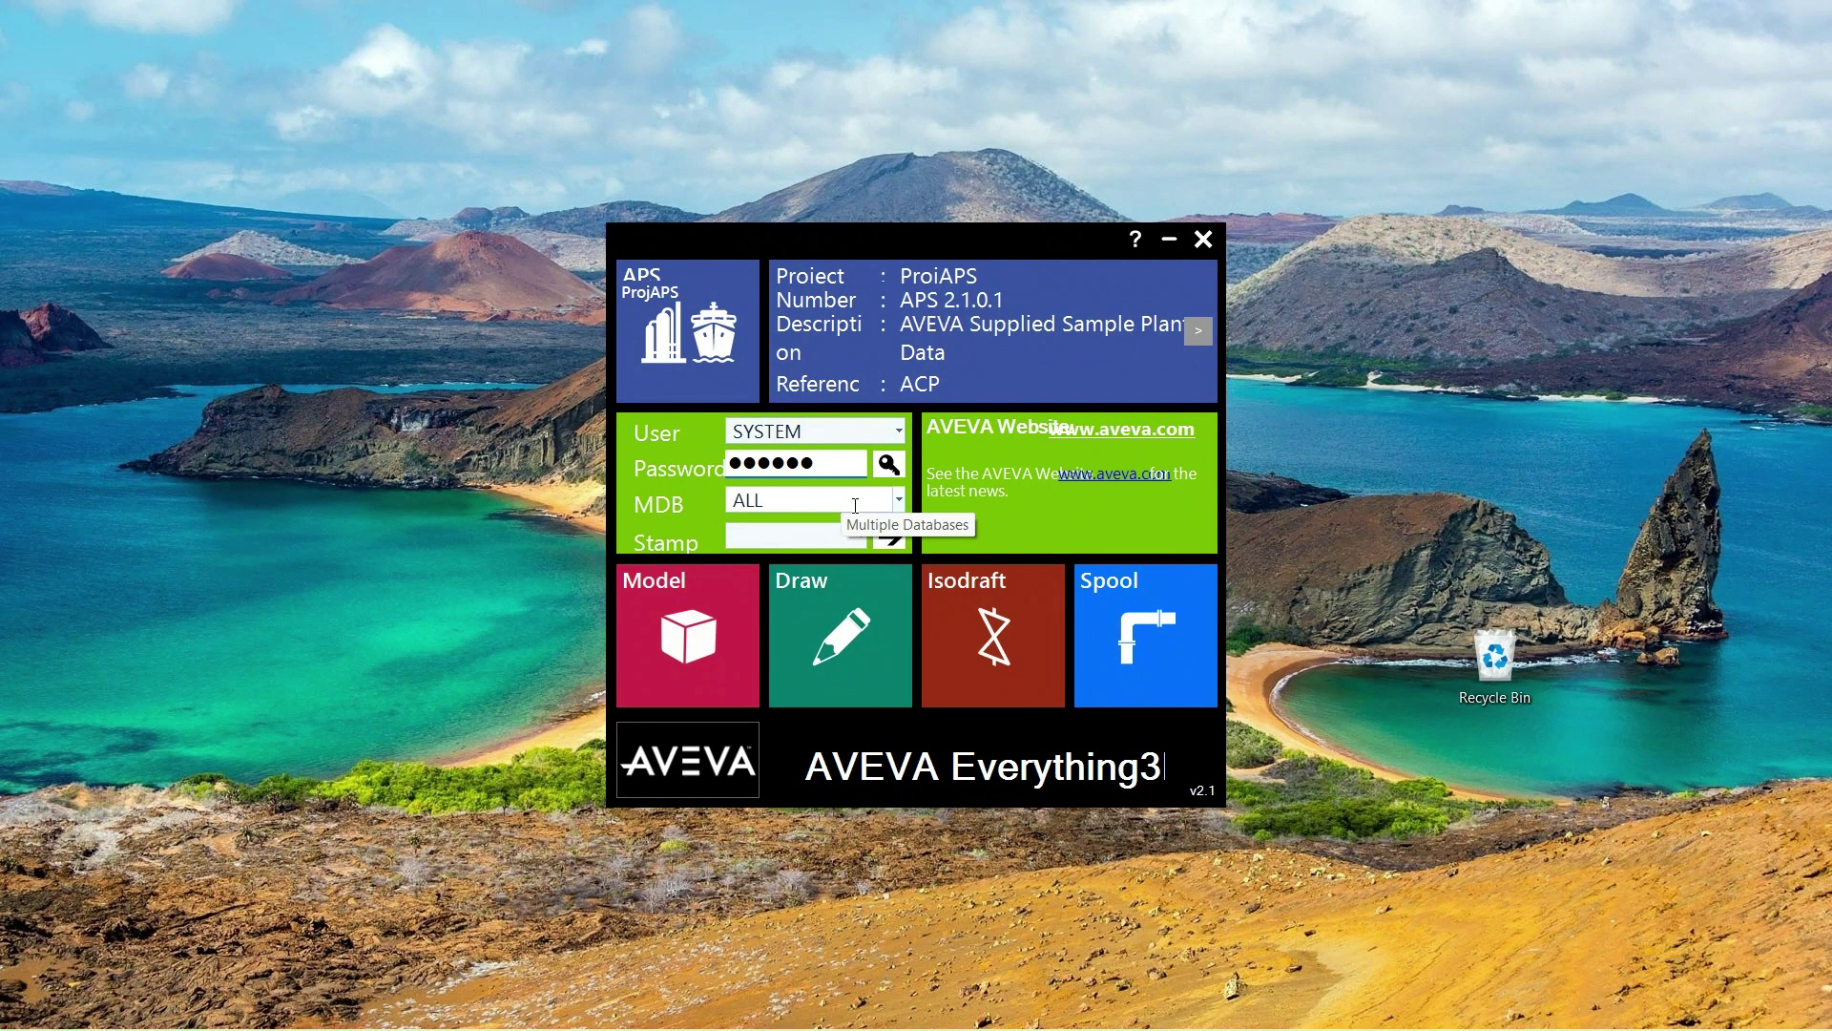
click(899, 501)
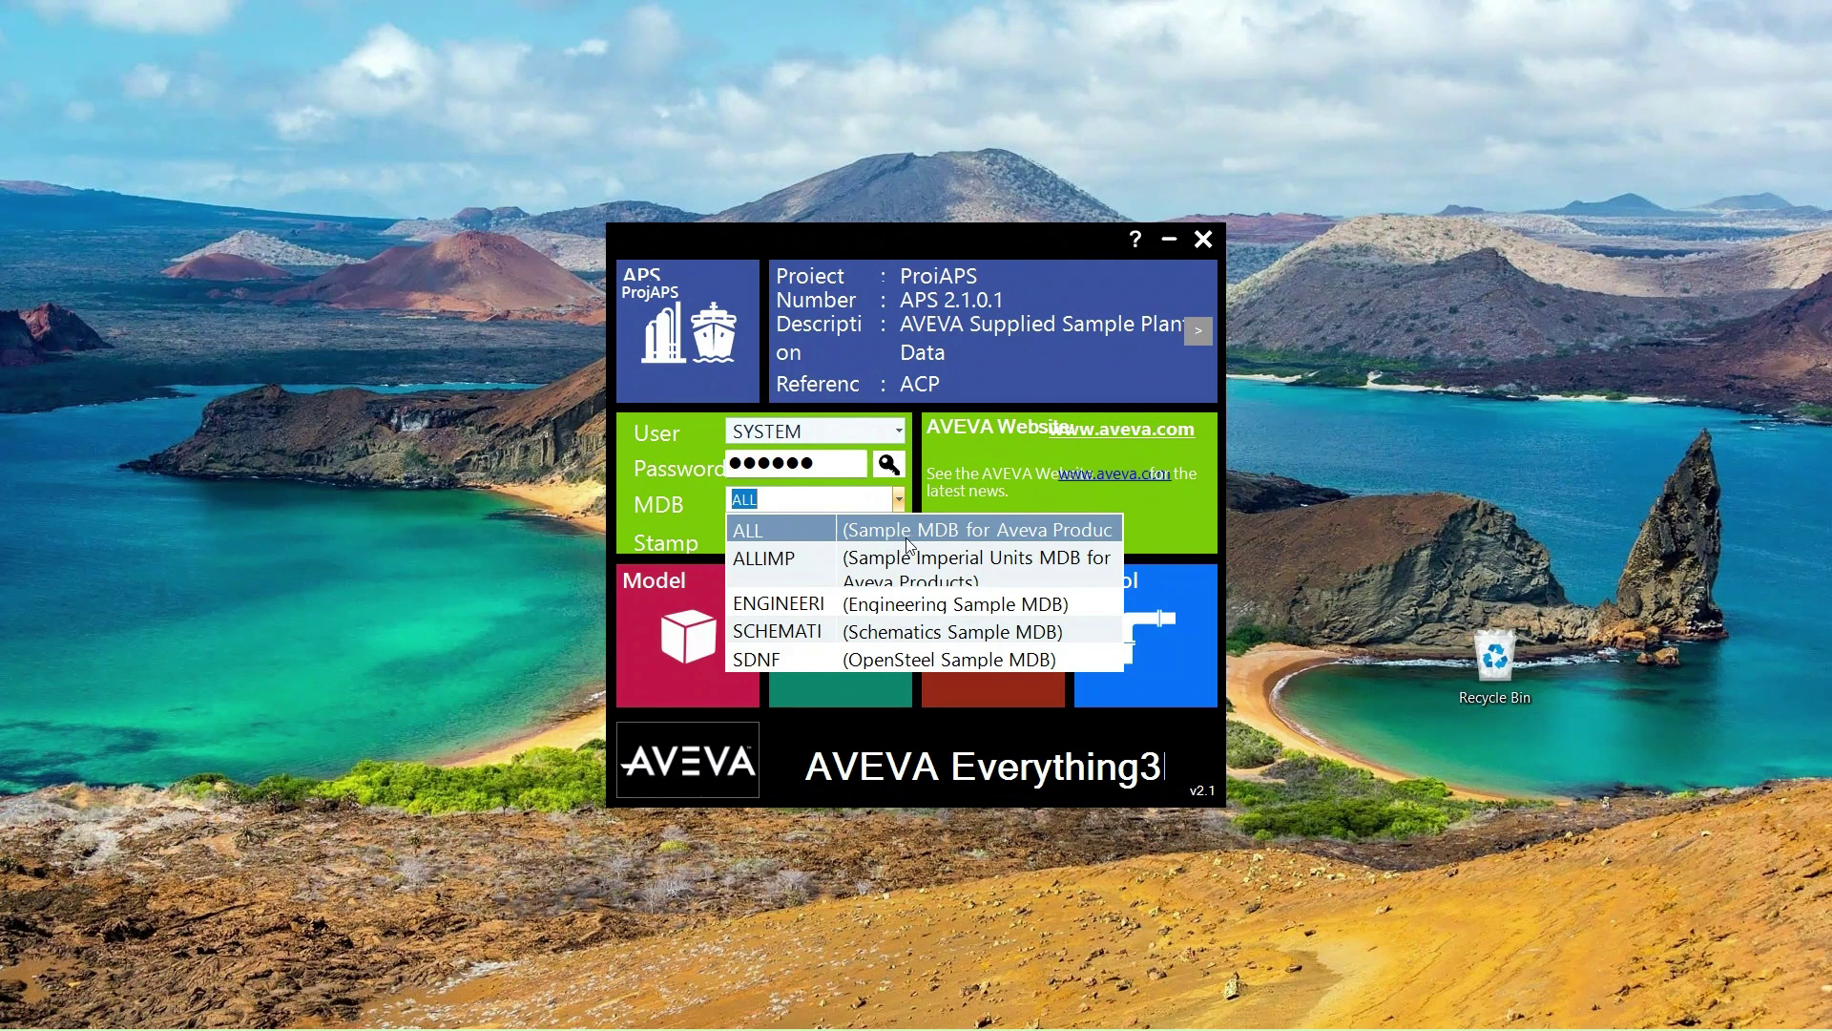
click(907, 539)
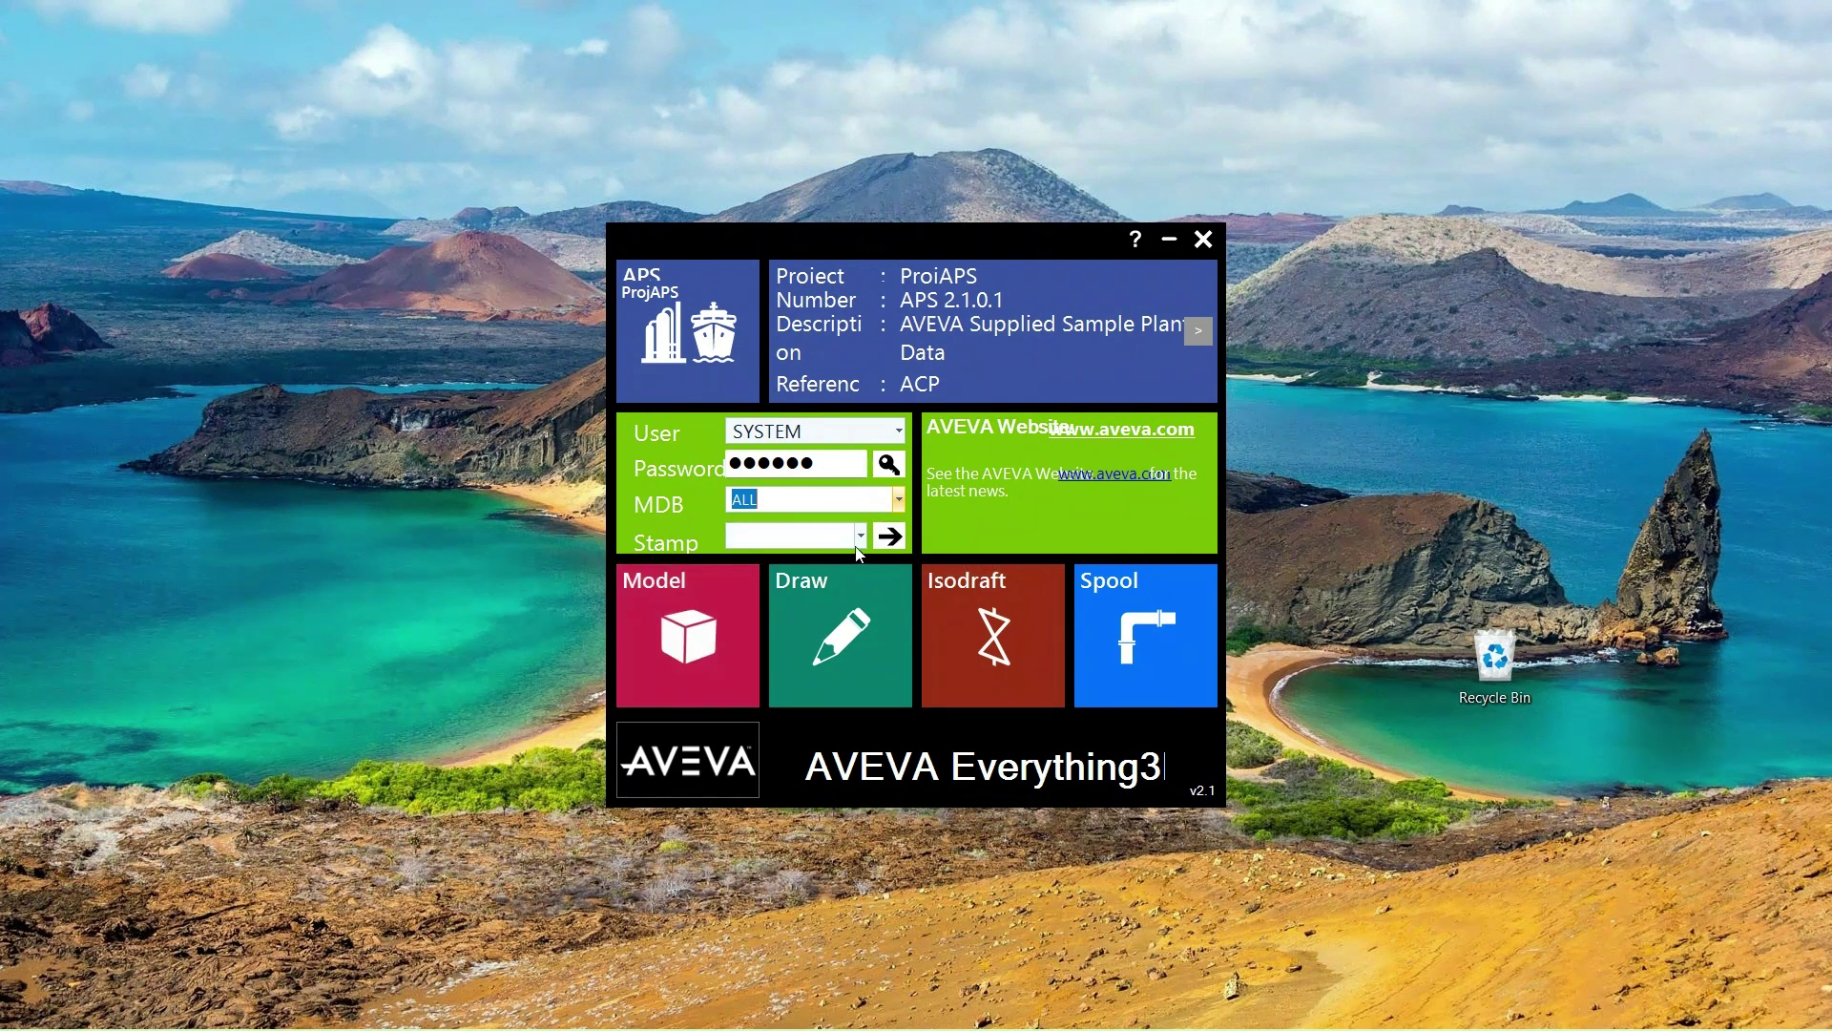
Display the start-up options, keep Open Read Only off, and launch the Model module.
click(889, 536)
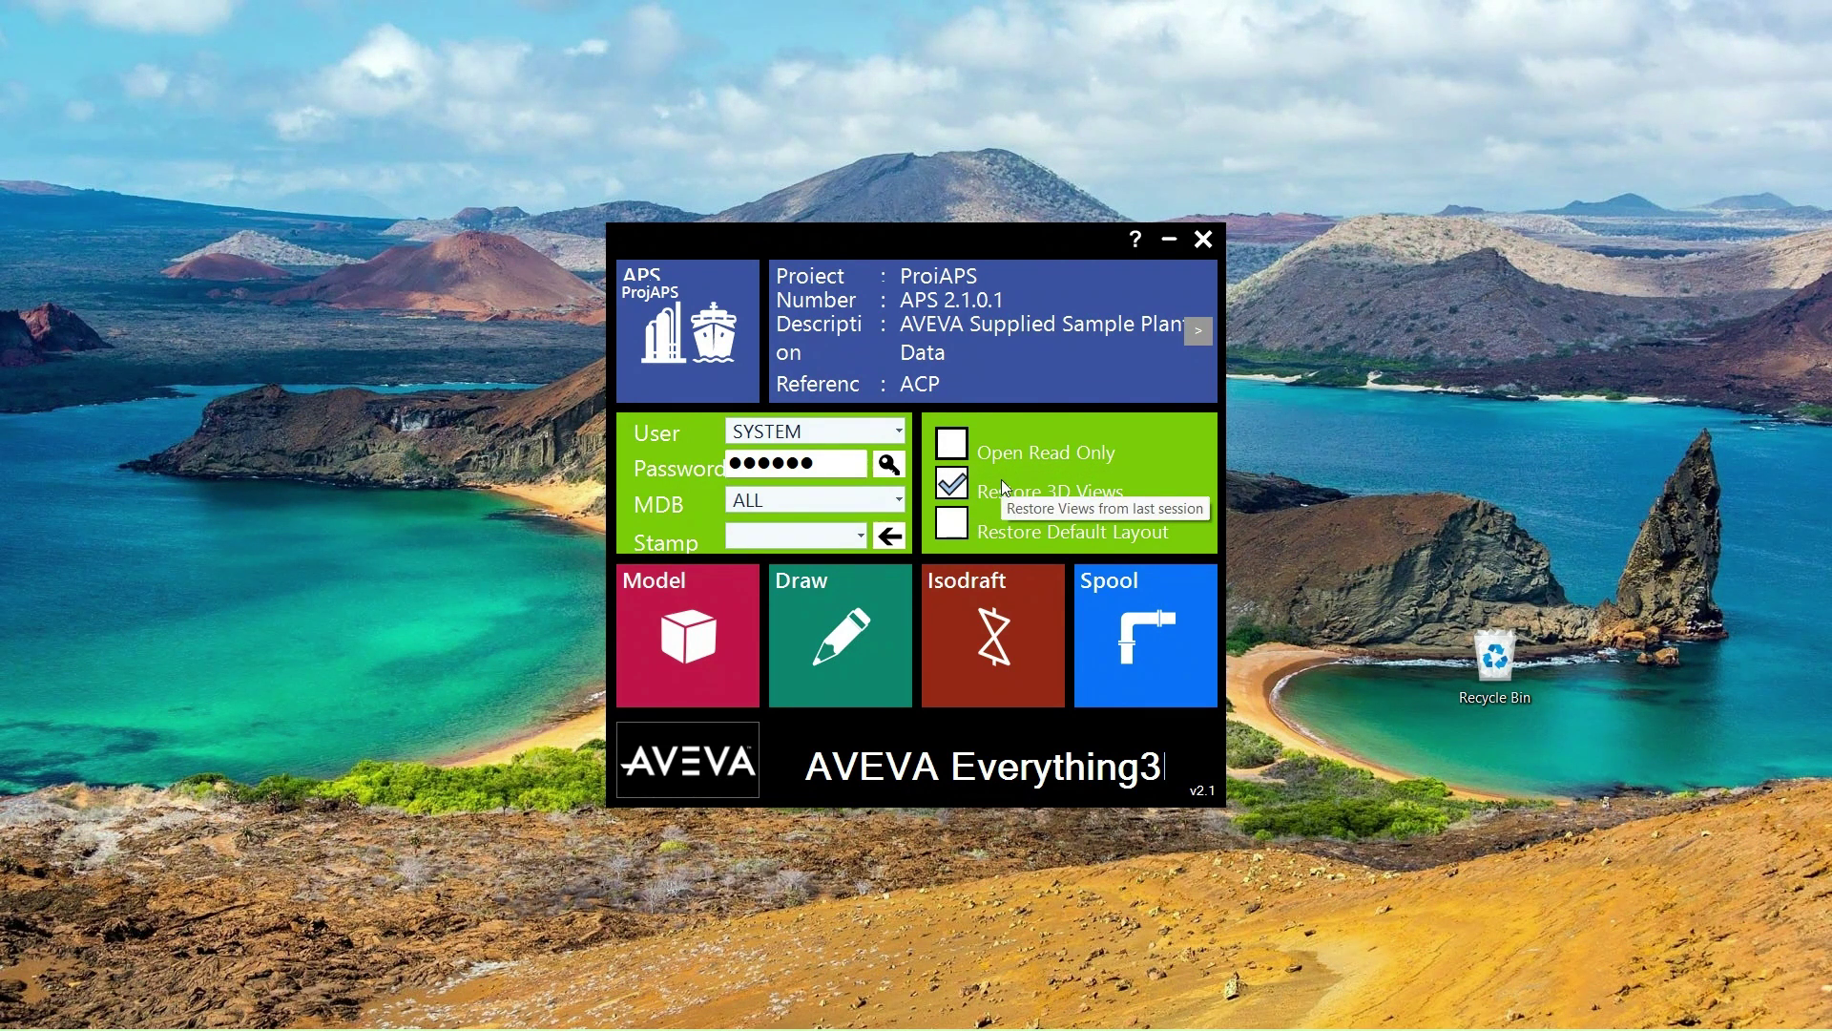
click(958, 452)
click(959, 451)
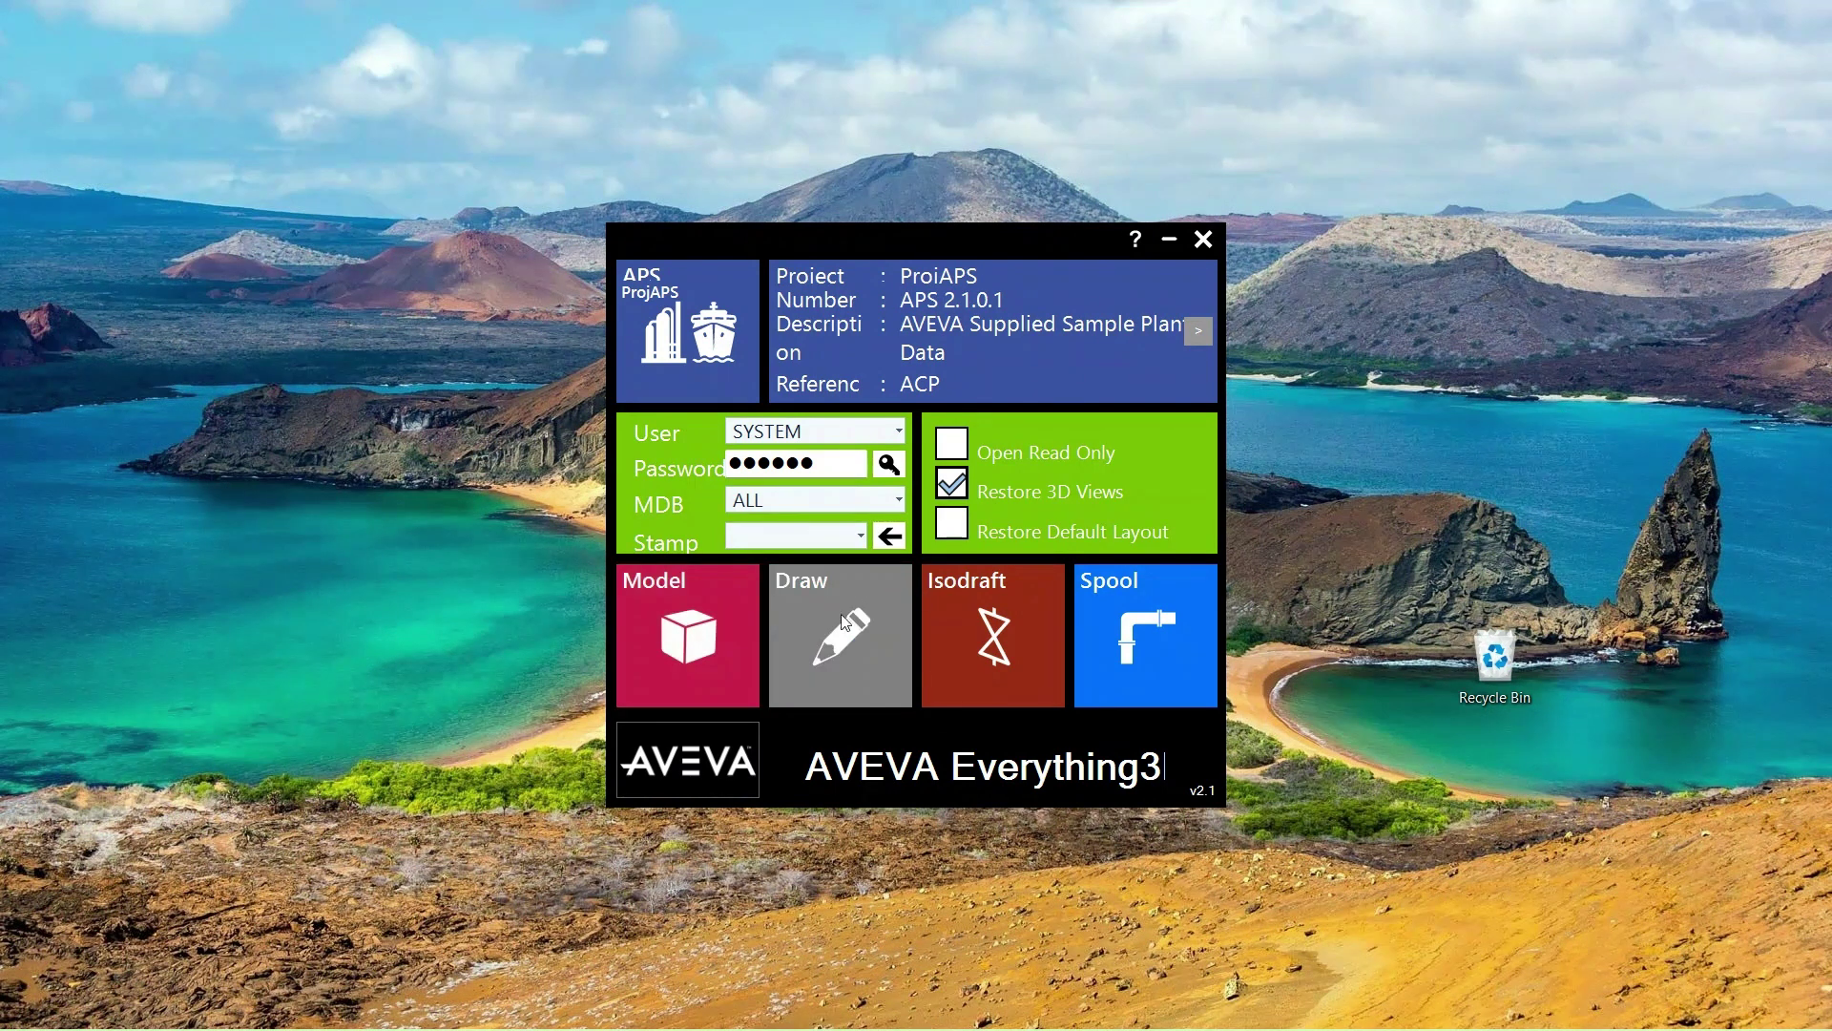
click(694, 634)
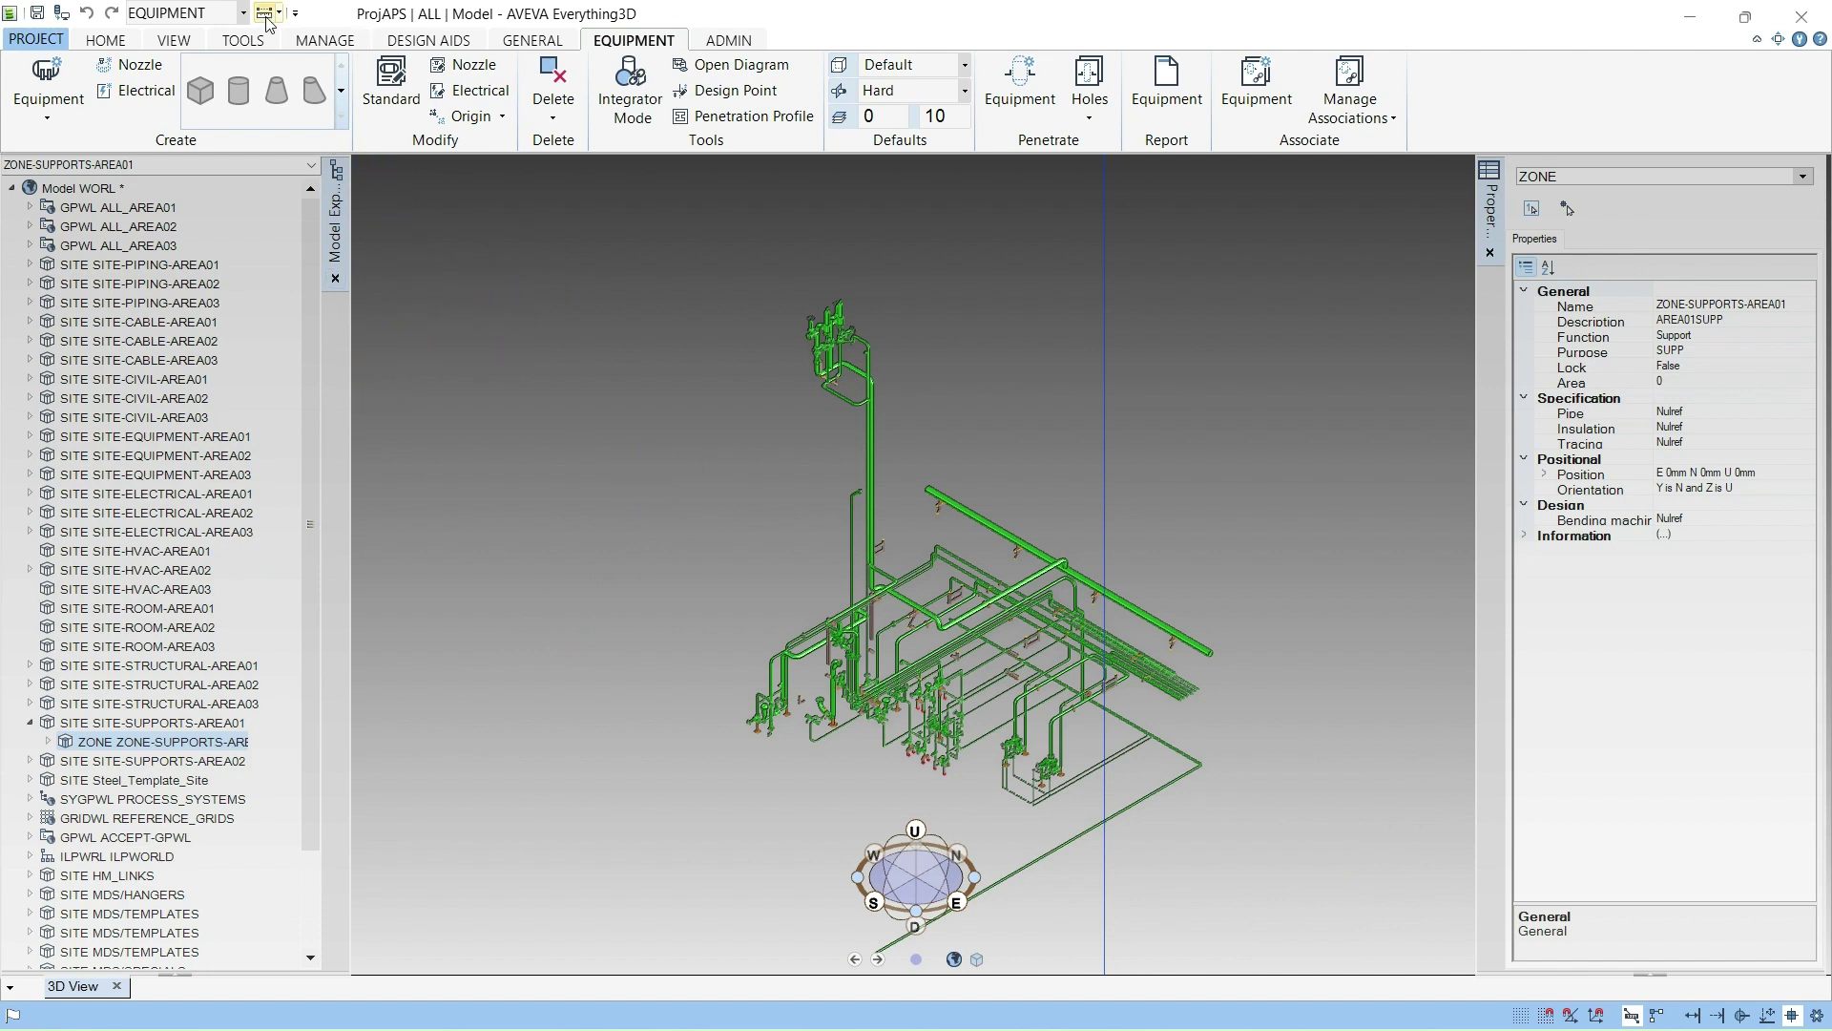
Pick a pipe component and the relief valve PSV-155A in the 3D model to locate them in the model hierarchy.
click(872, 583)
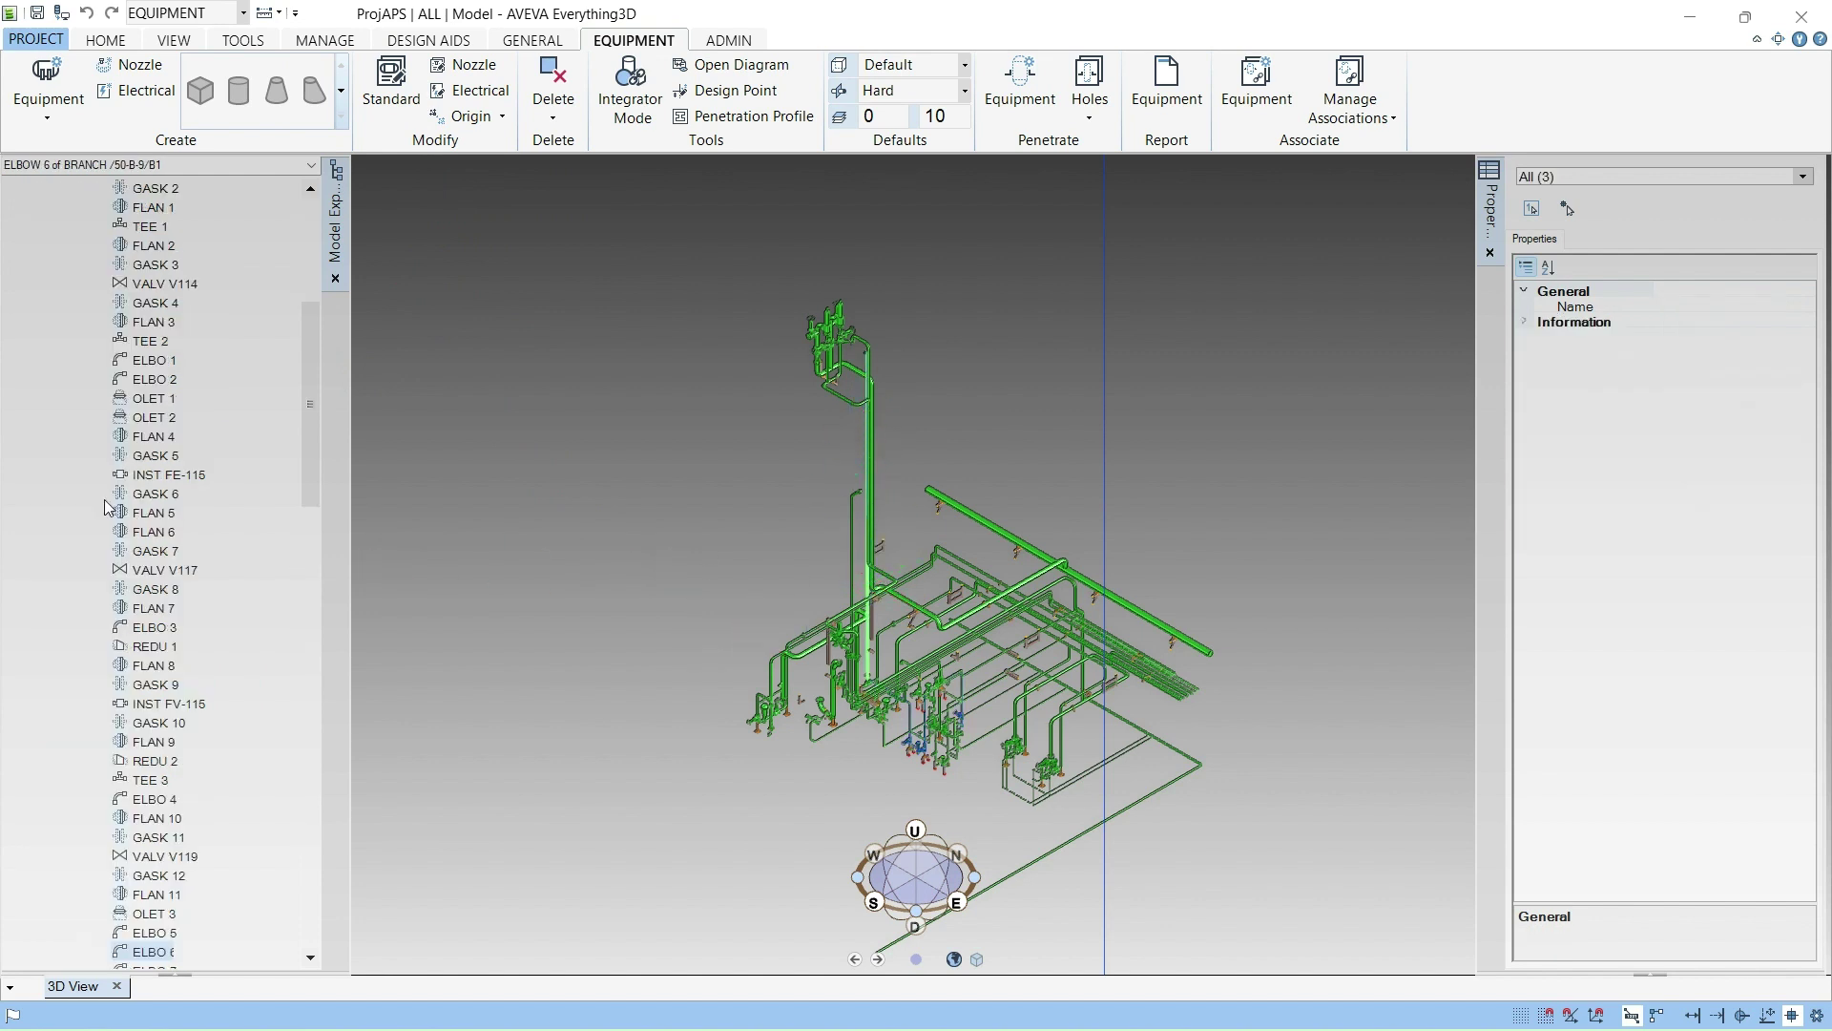
drag(308, 440, 314, 299)
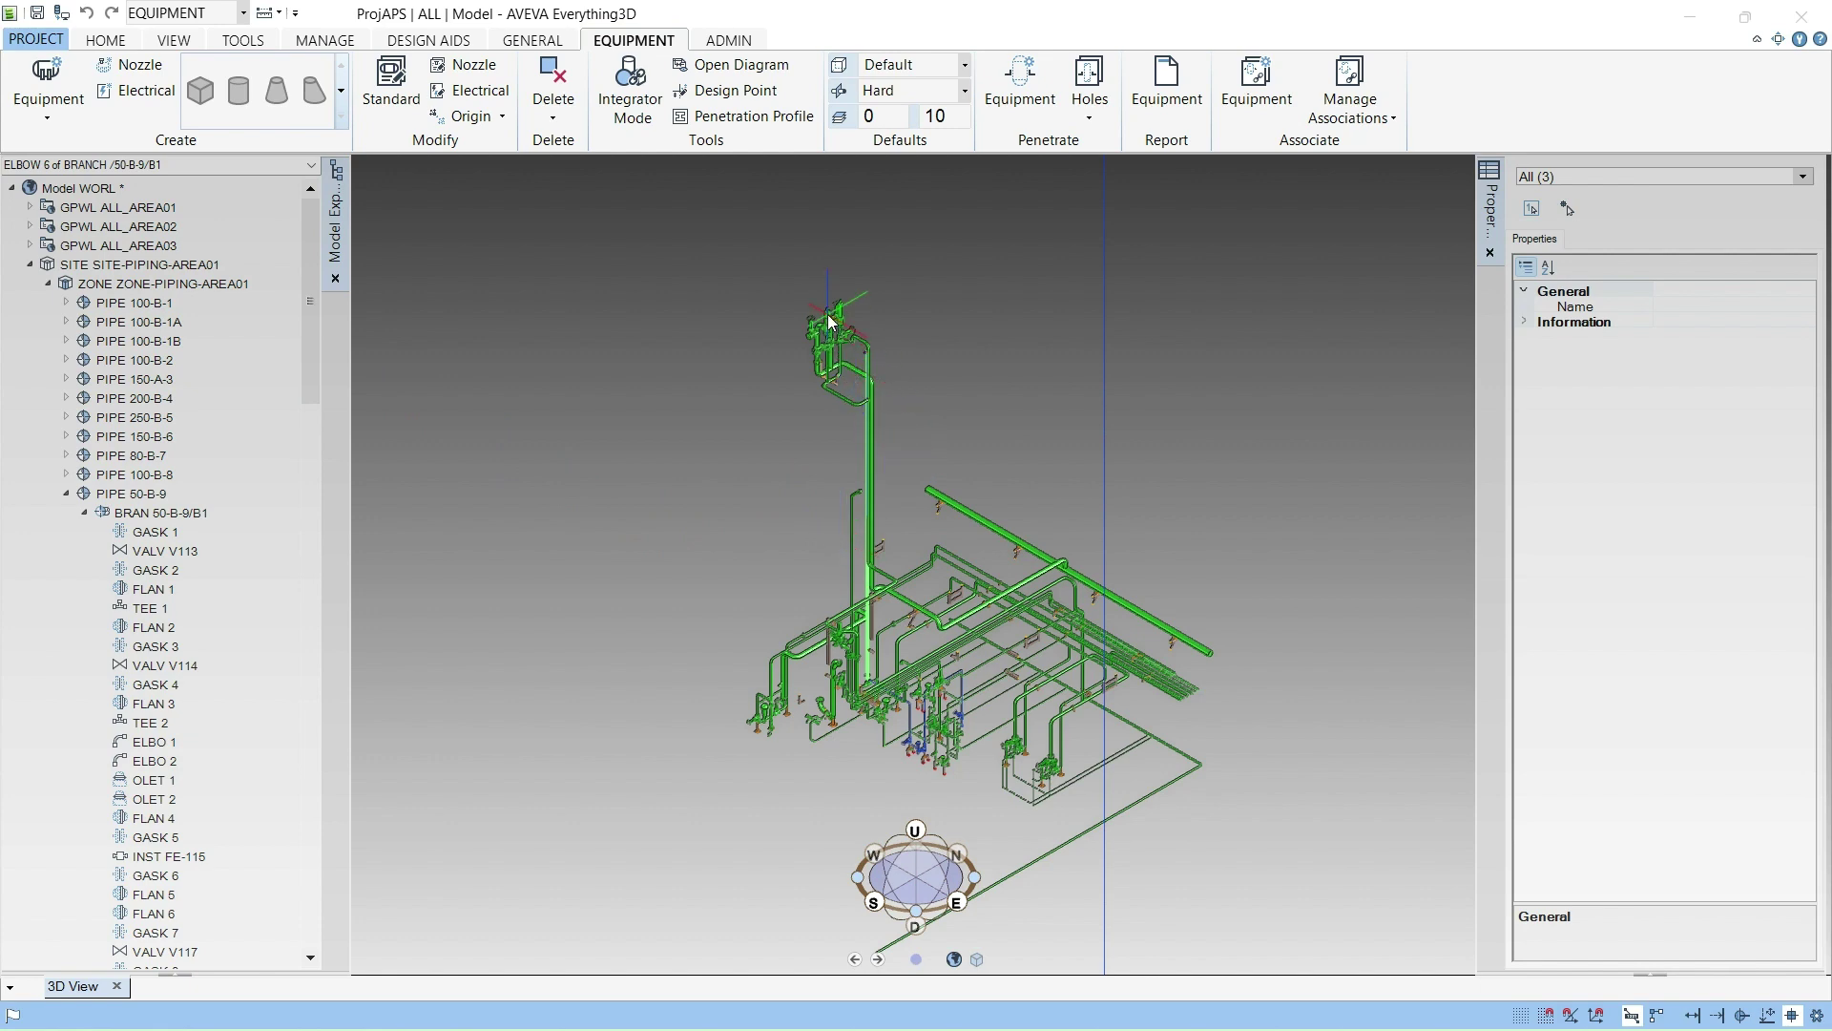
click(830, 322)
scroll(813, 382, up, 3)
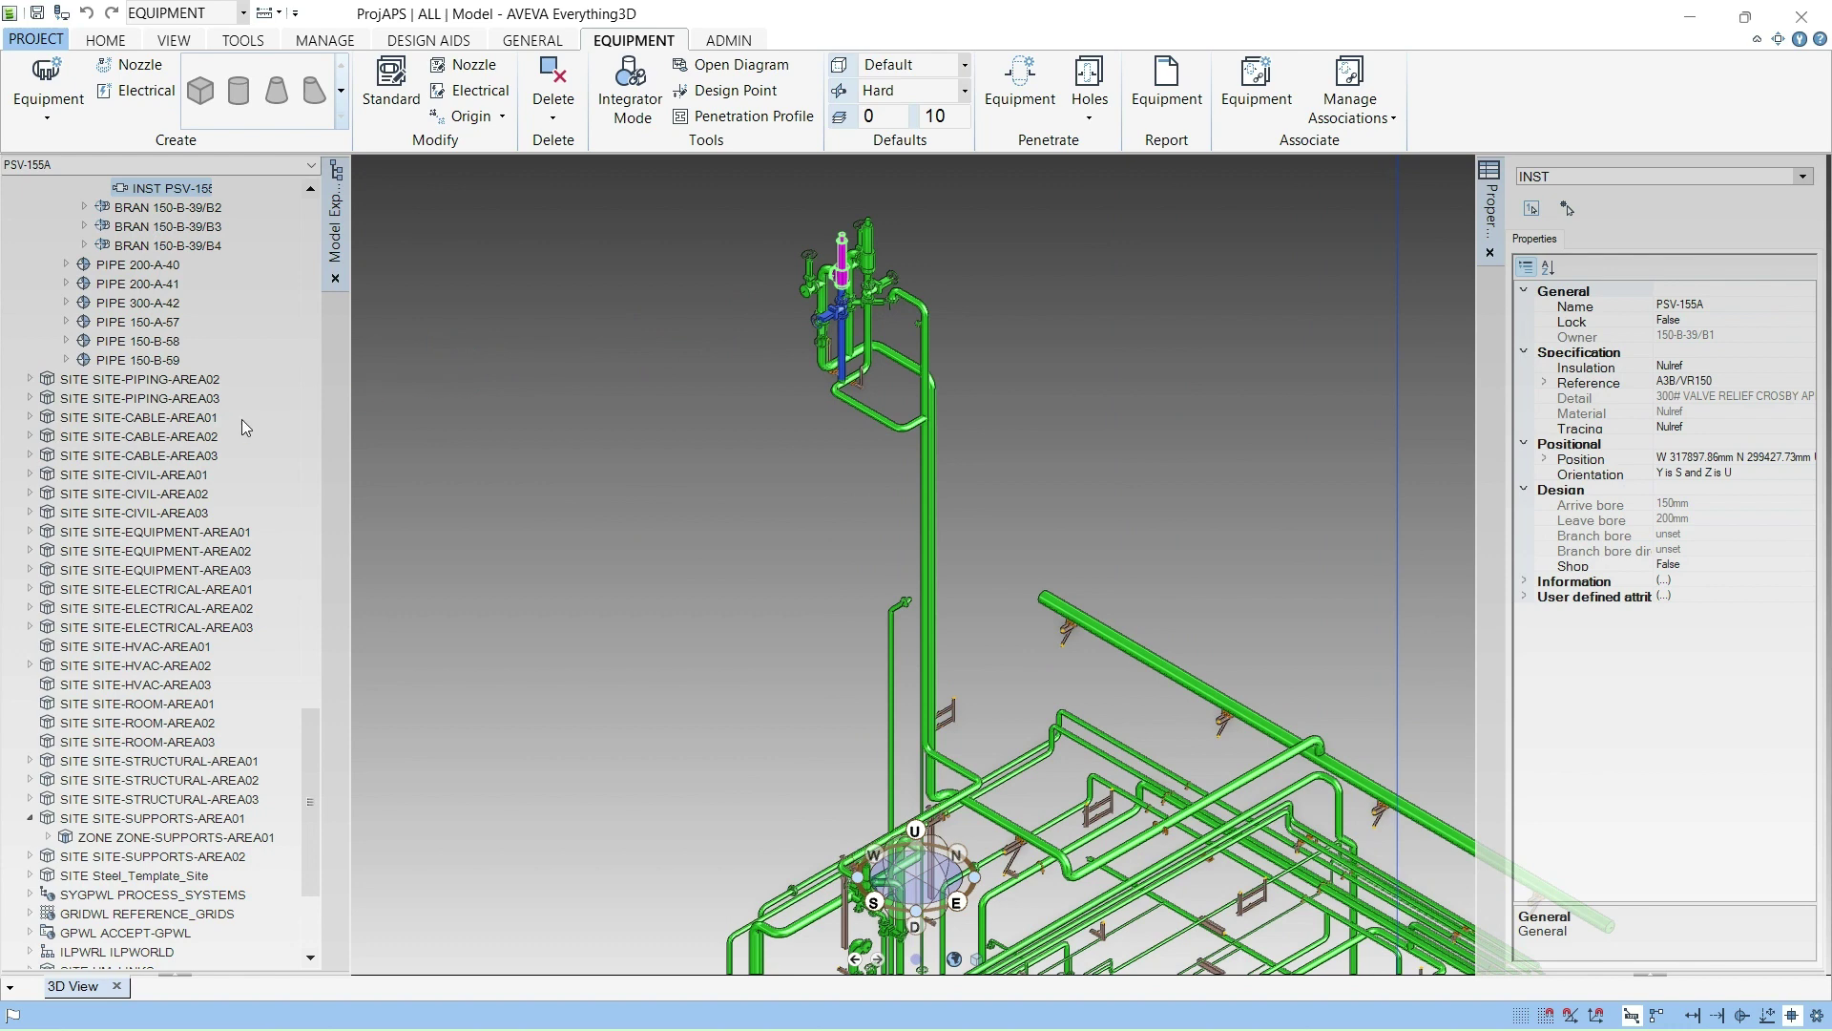
Remove ZONE-PIPING-AREA01 from the 3D view.
drag(311, 783, 313, 281)
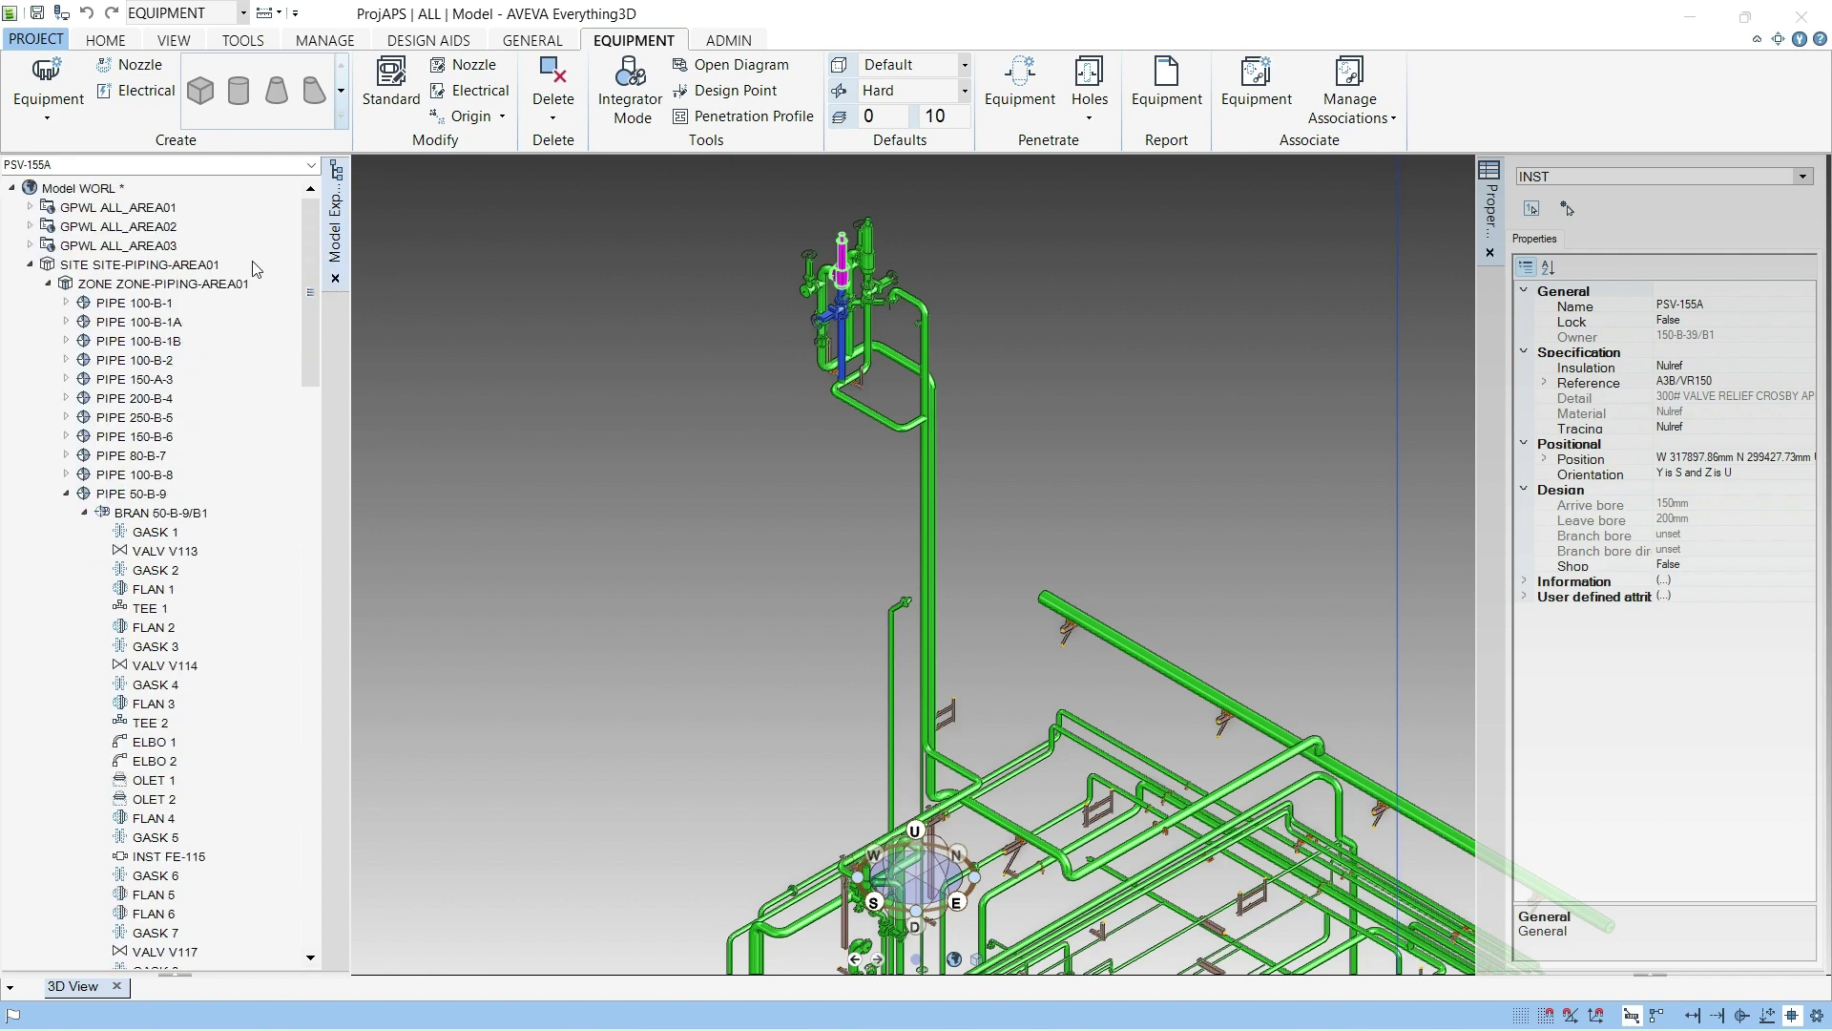
click(155, 283)
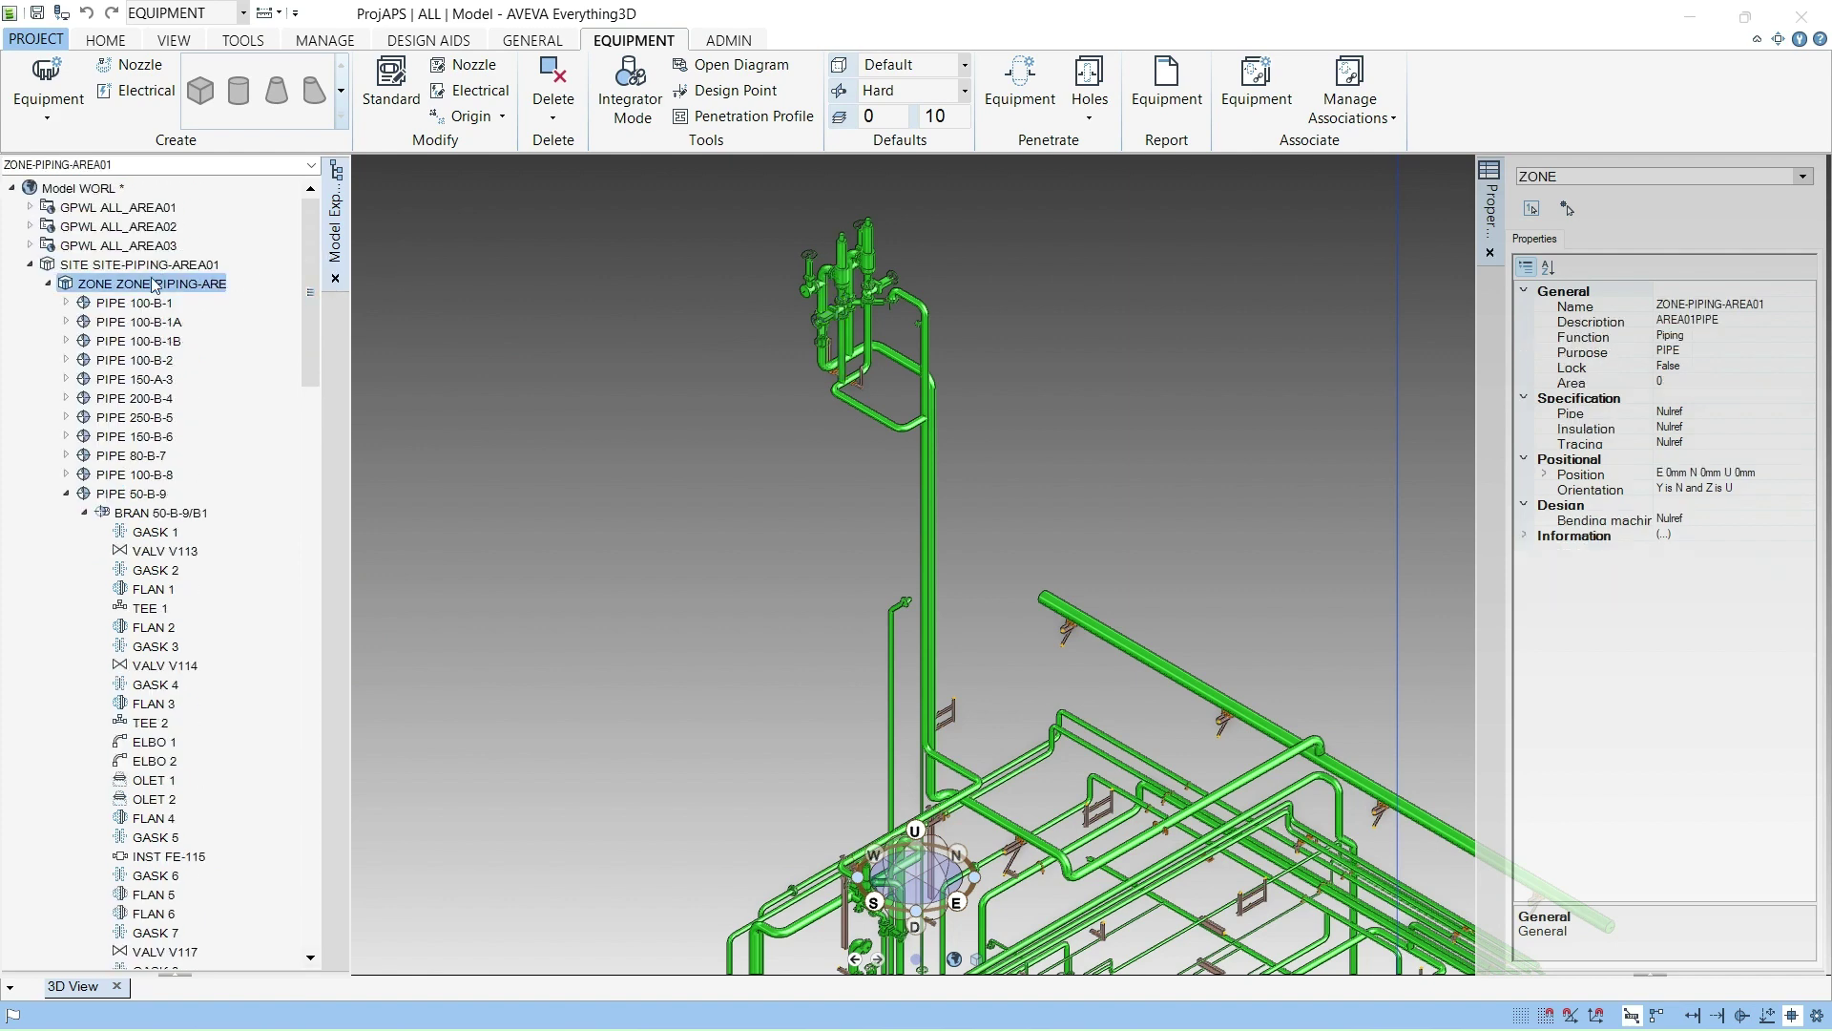
right_click(156, 283)
mouse_move(205, 291)
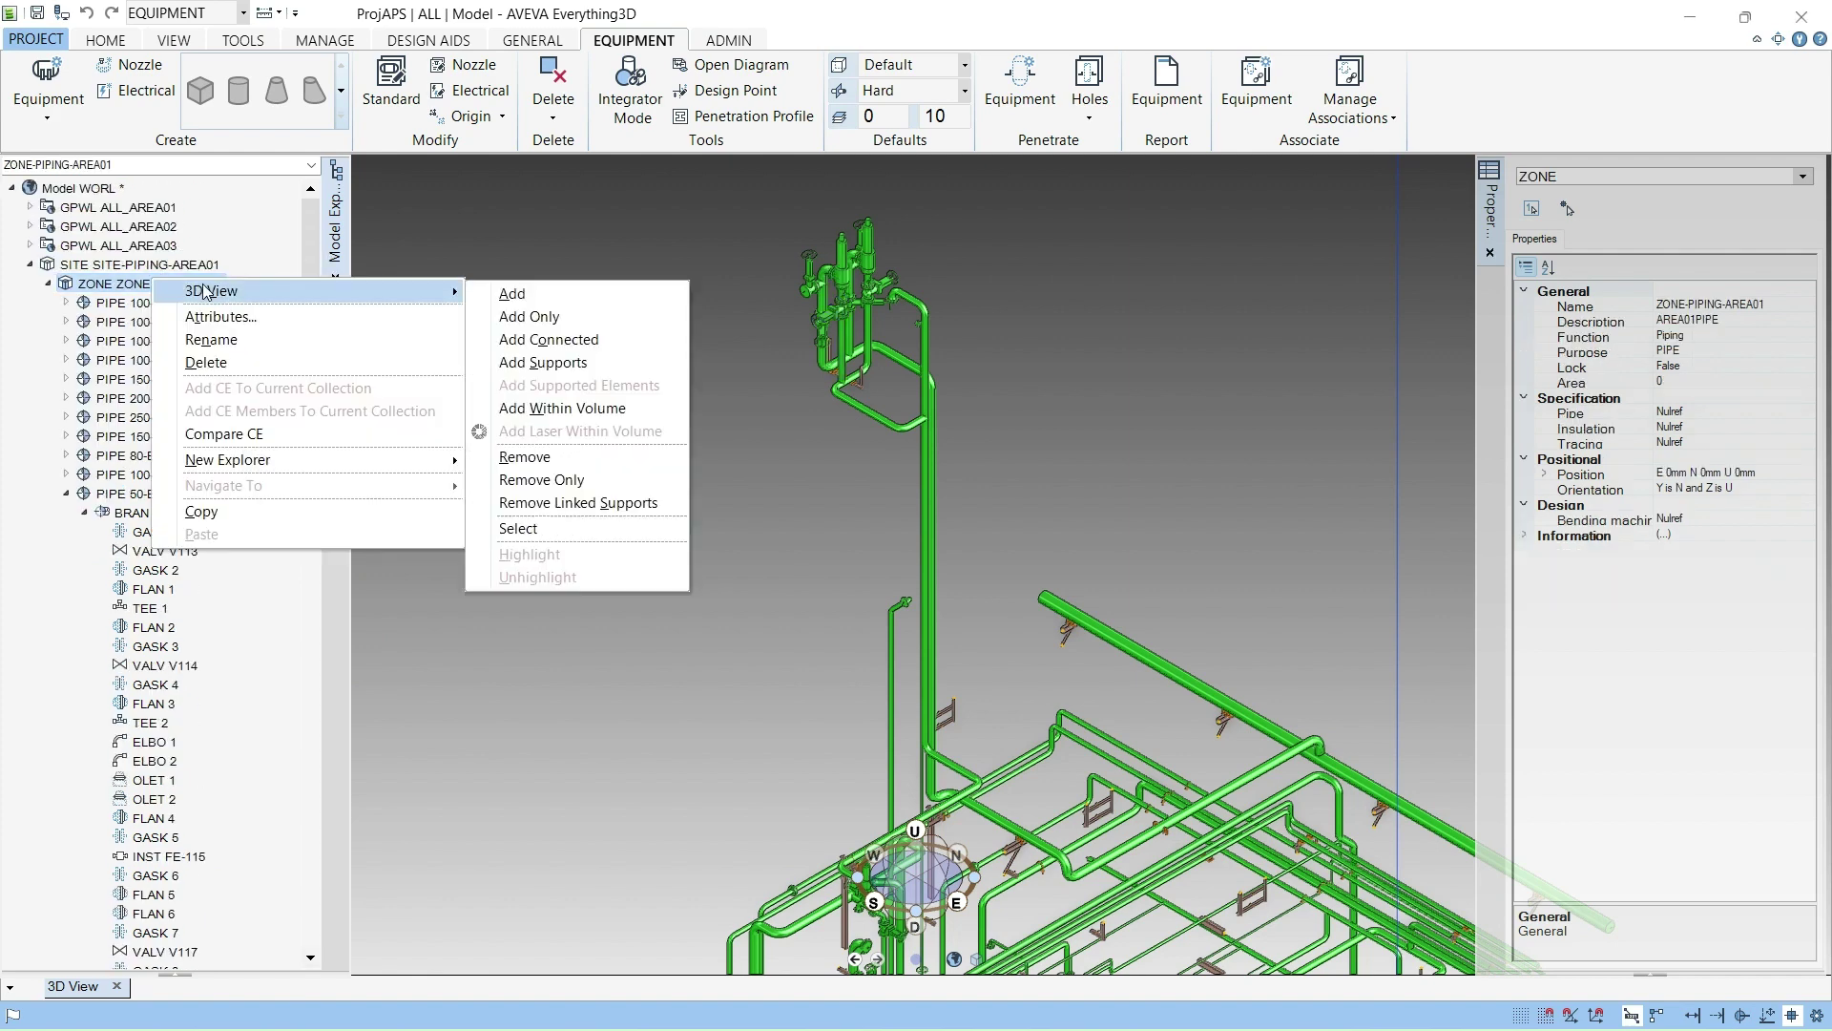
click(527, 459)
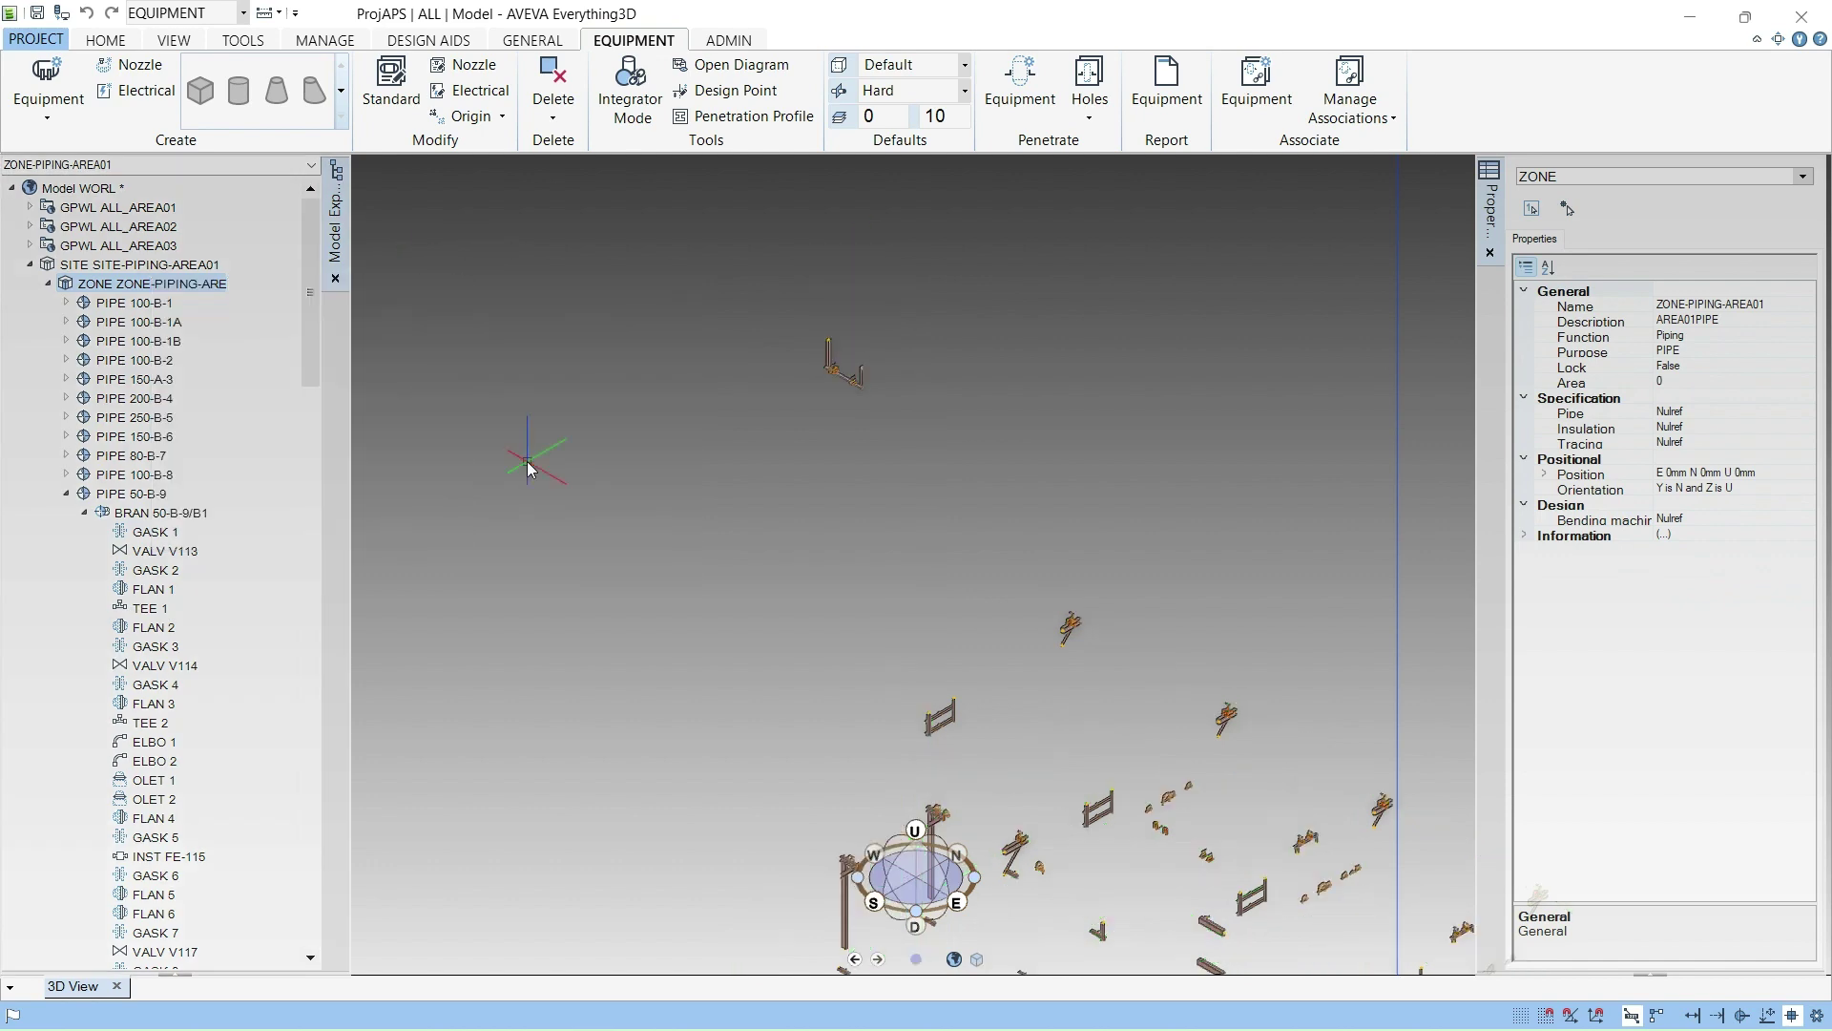
Pick one of the remaining supports to find its zone, and remove ZONE-SUPPORTS-AREA01 from the 3D view.
click(835, 379)
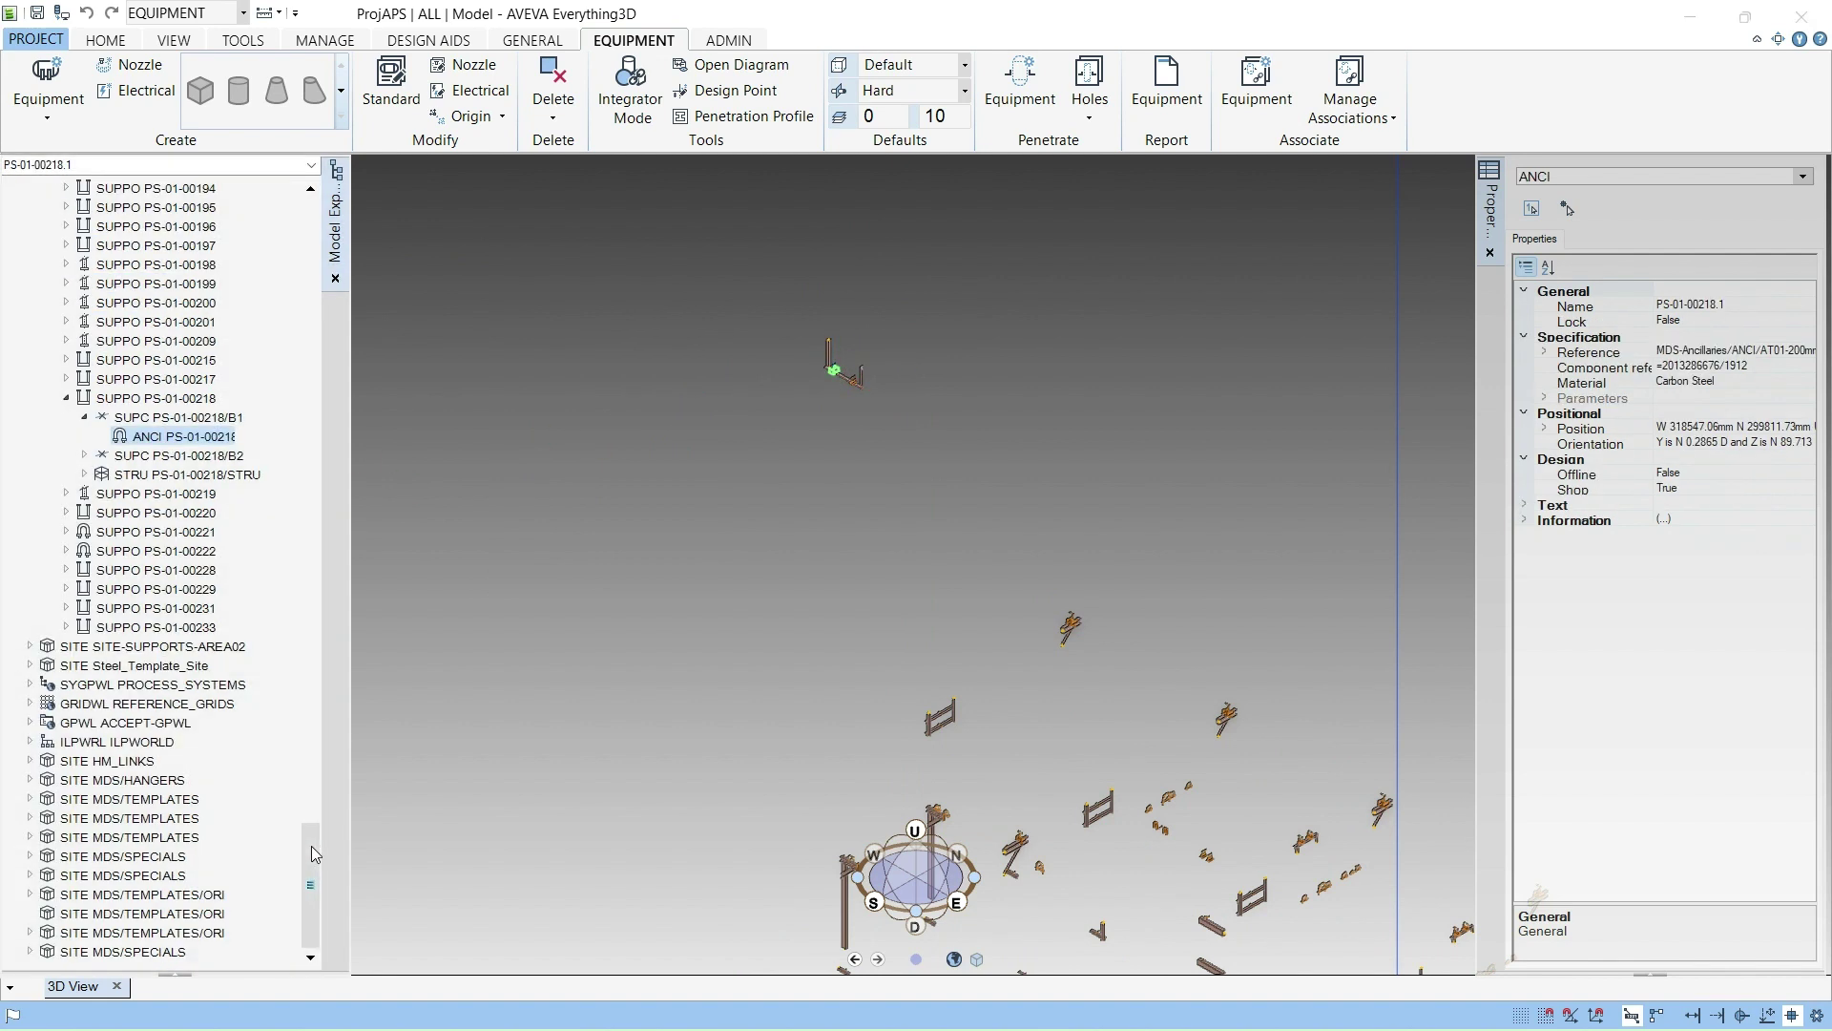
drag(311, 845, 318, 647)
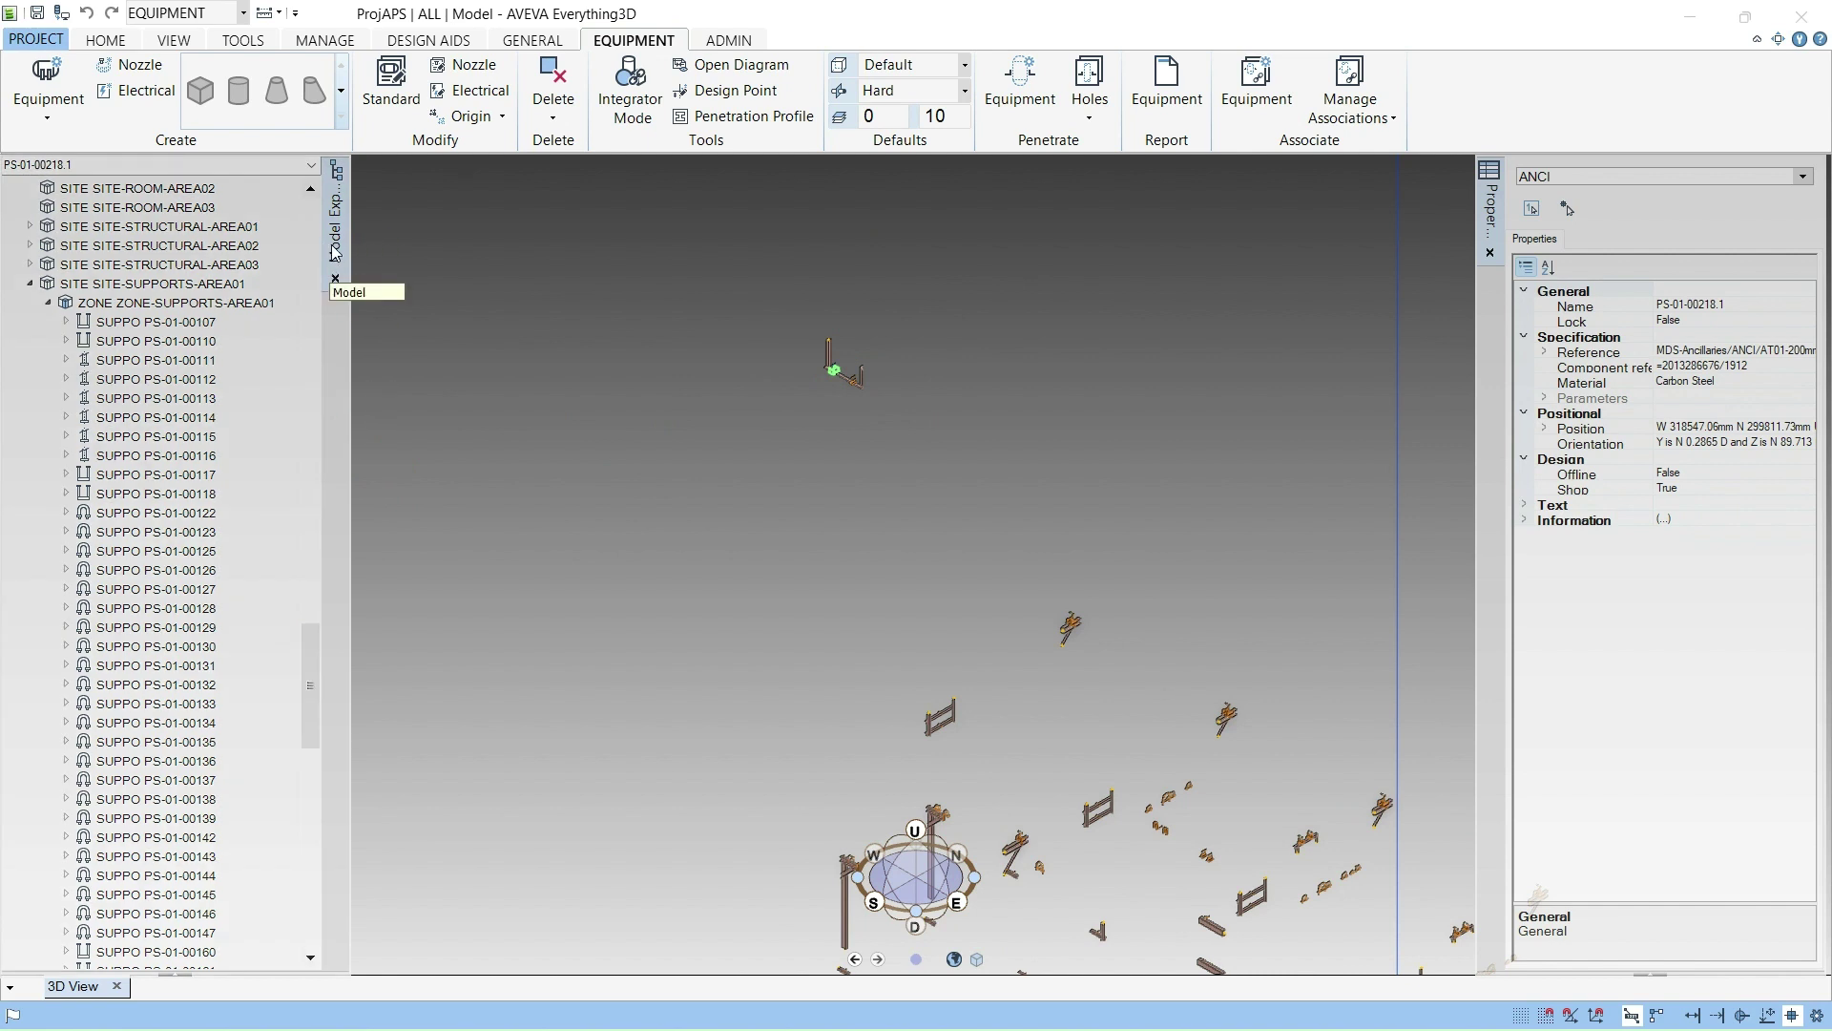
right_click(173, 310)
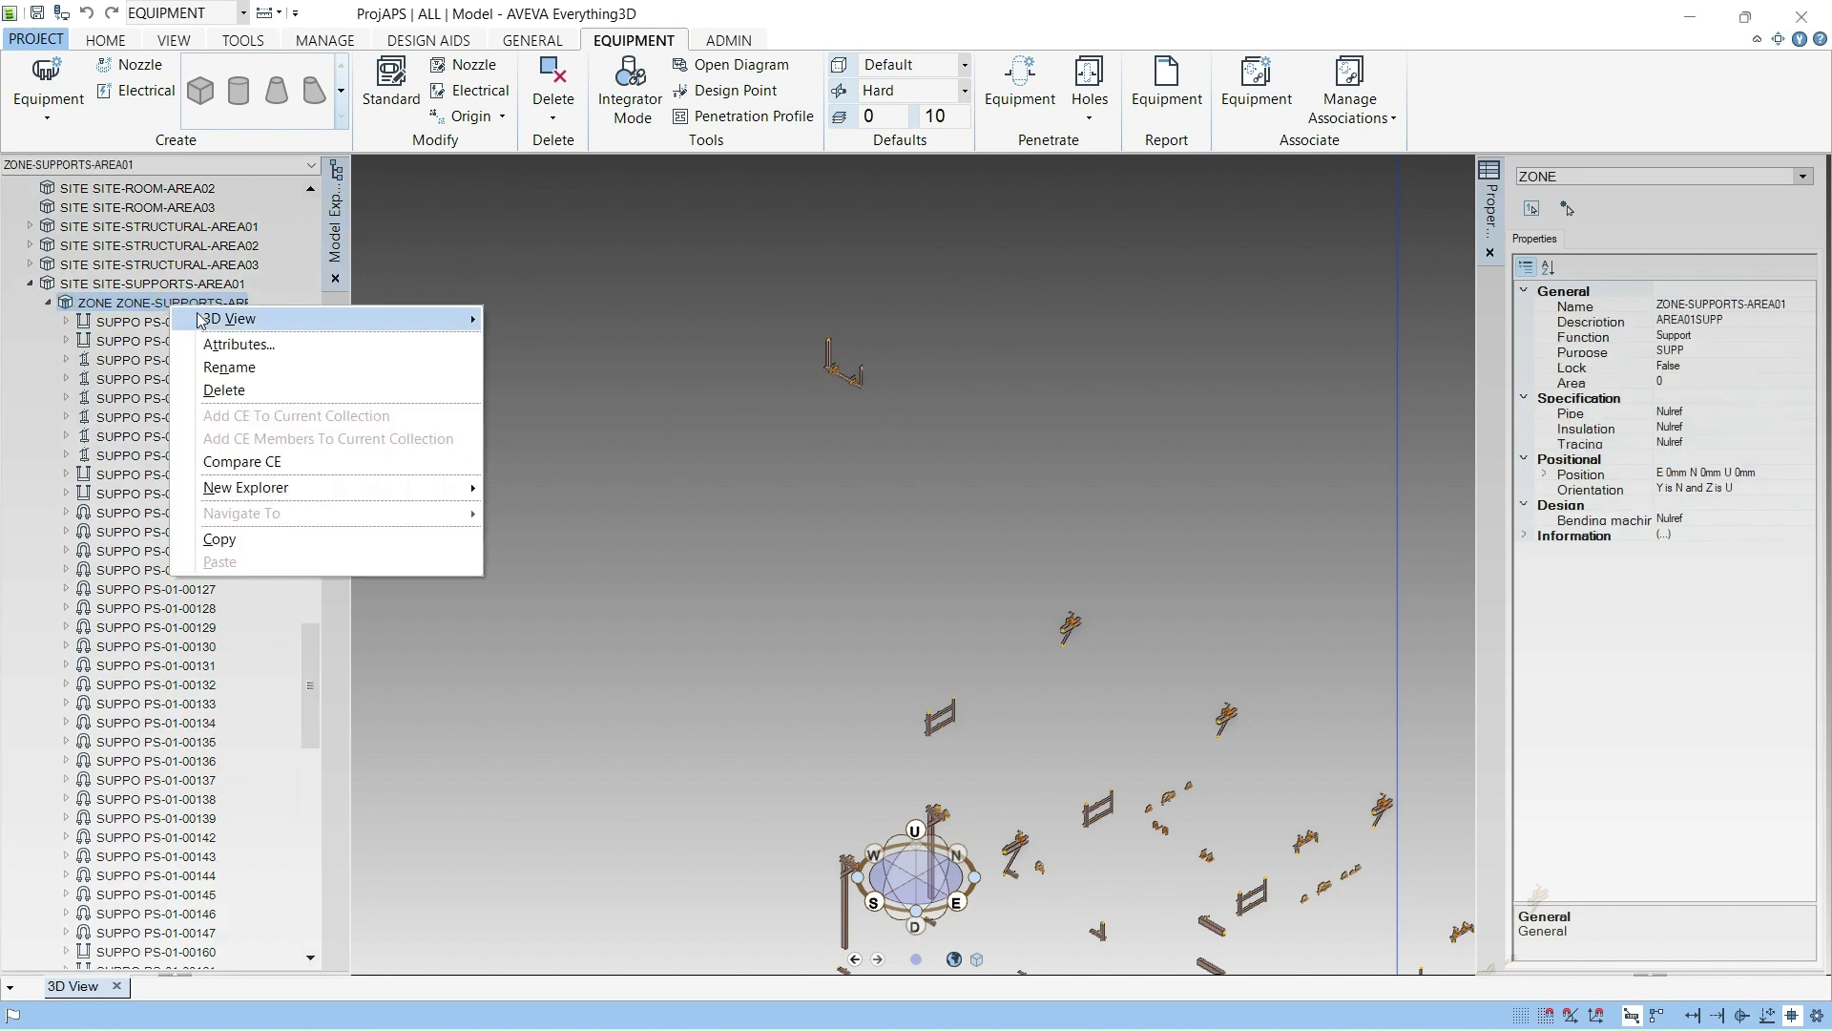
mouse_move(219, 320)
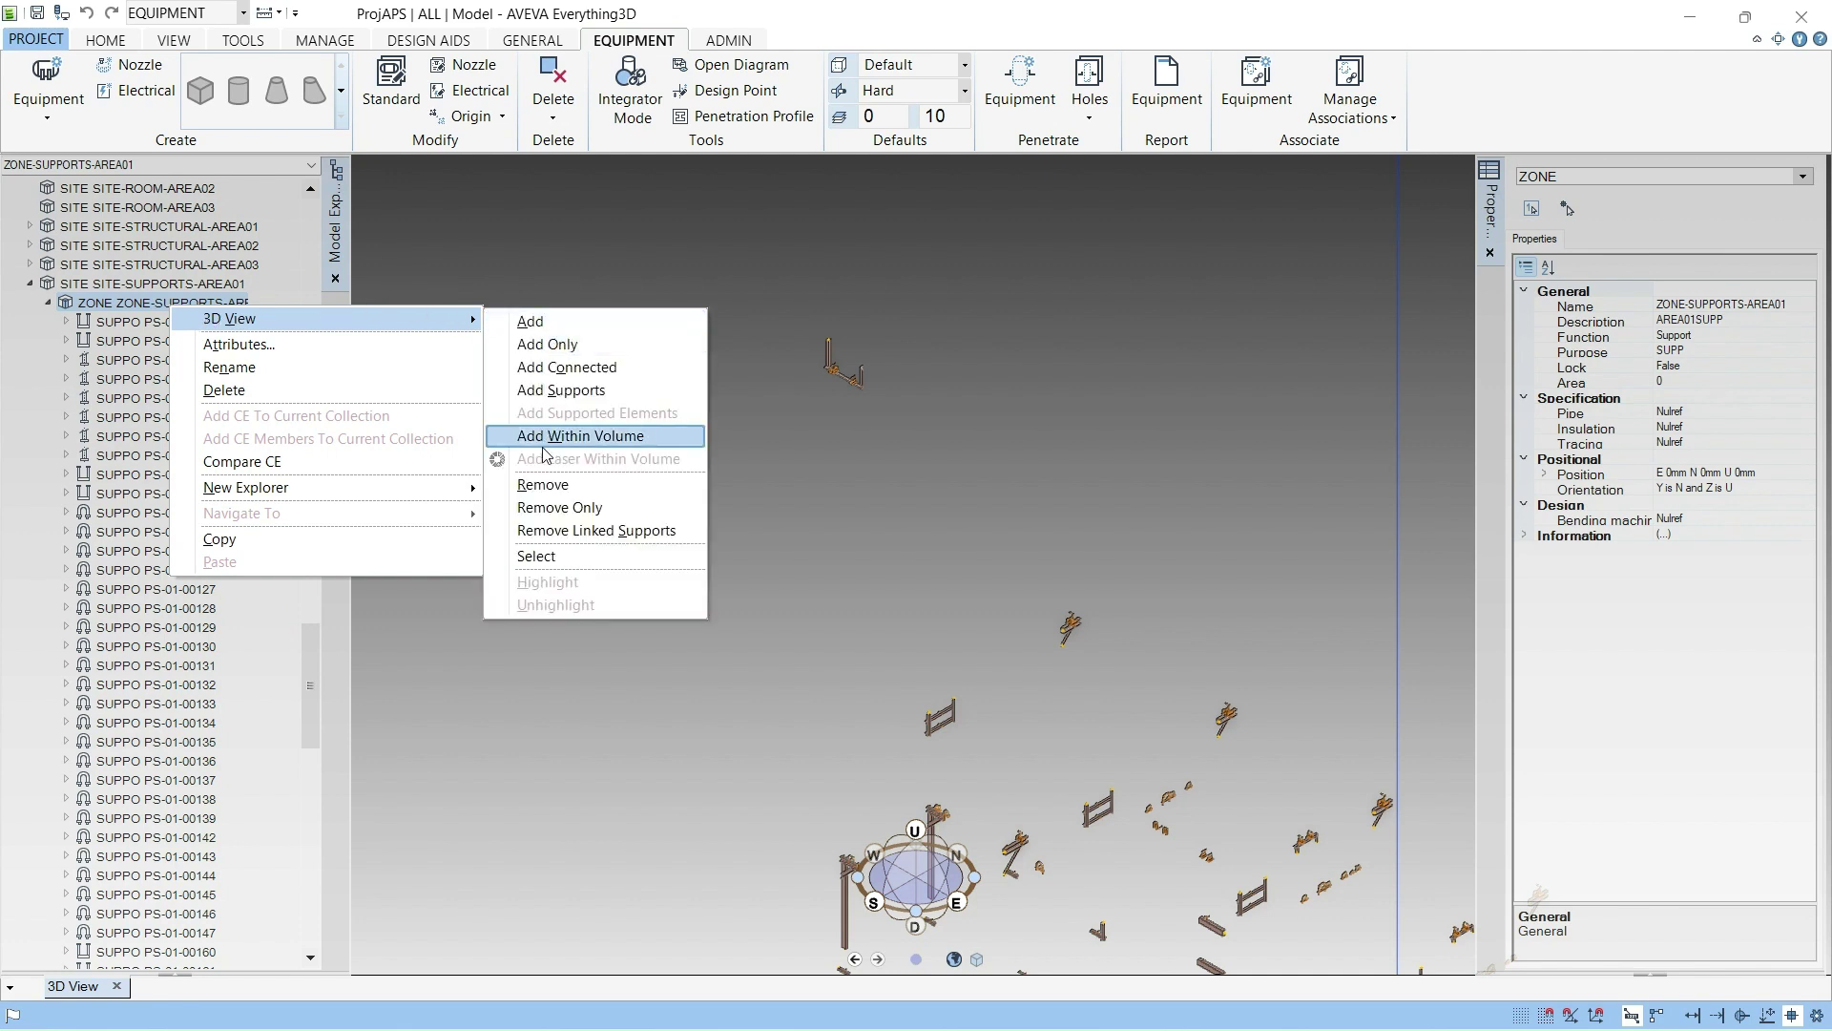
click(542, 486)
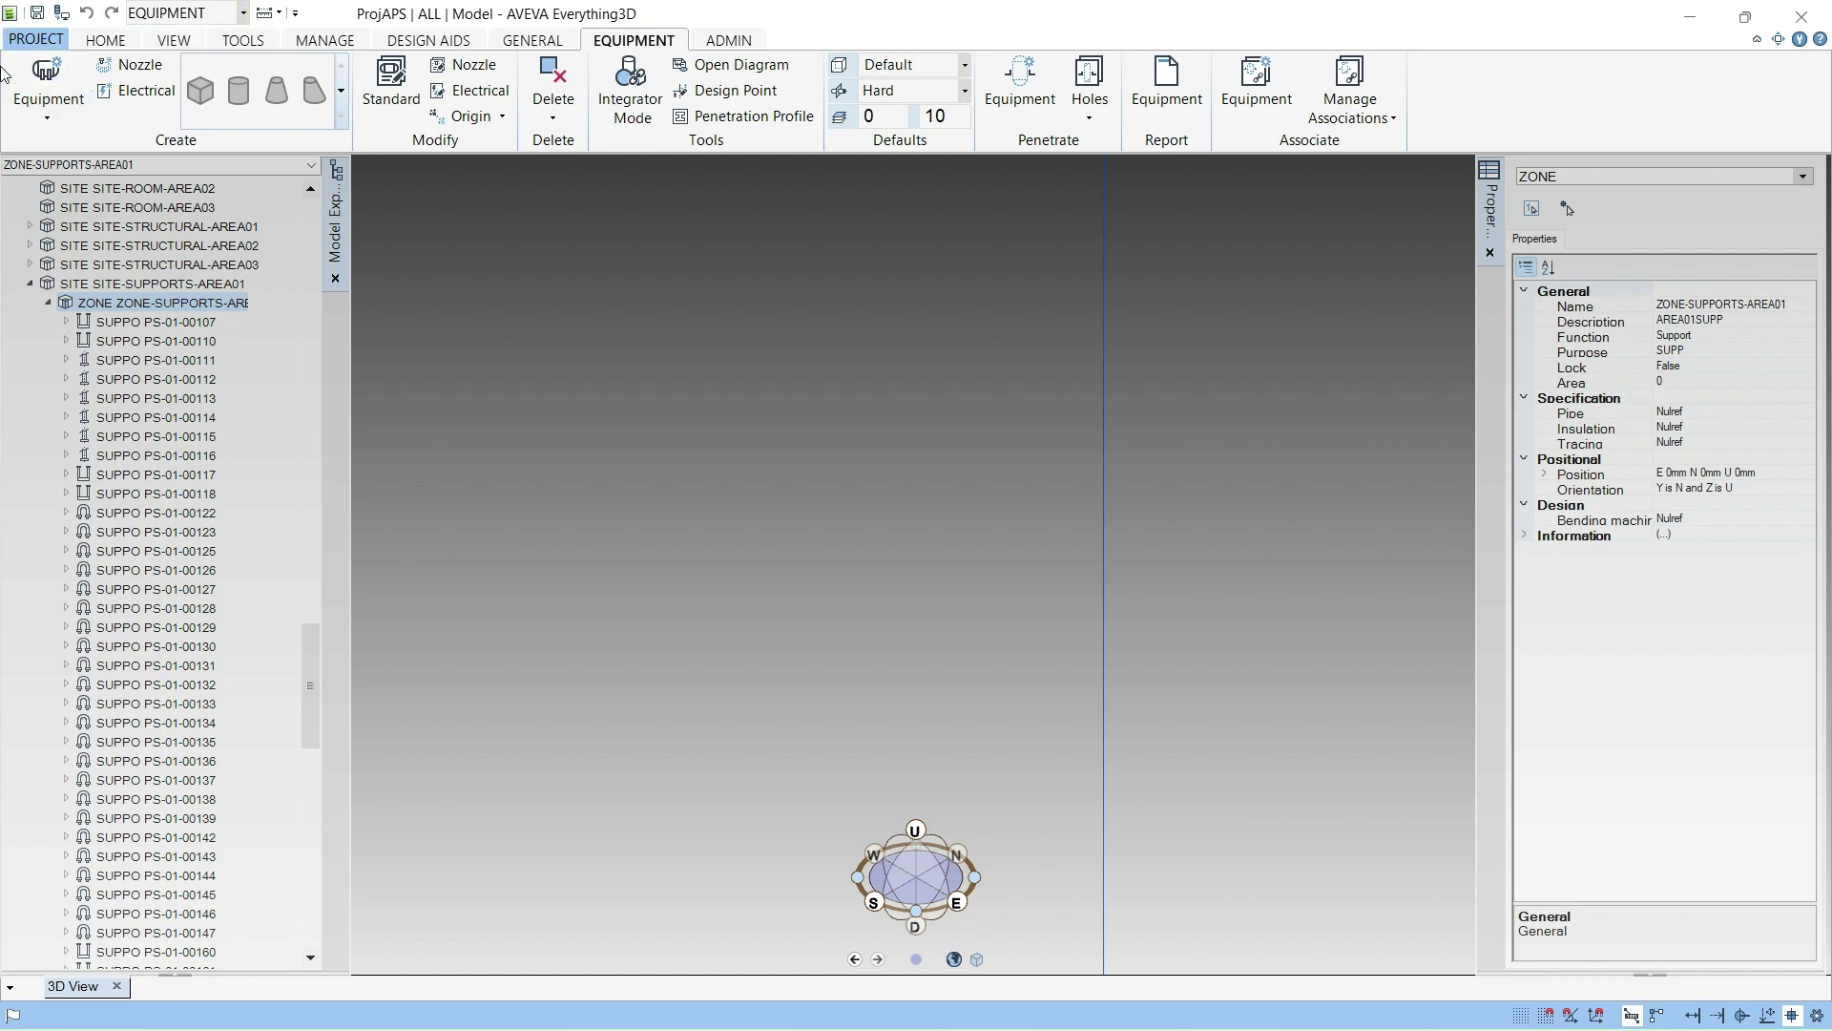
click(92, 42)
click(181, 40)
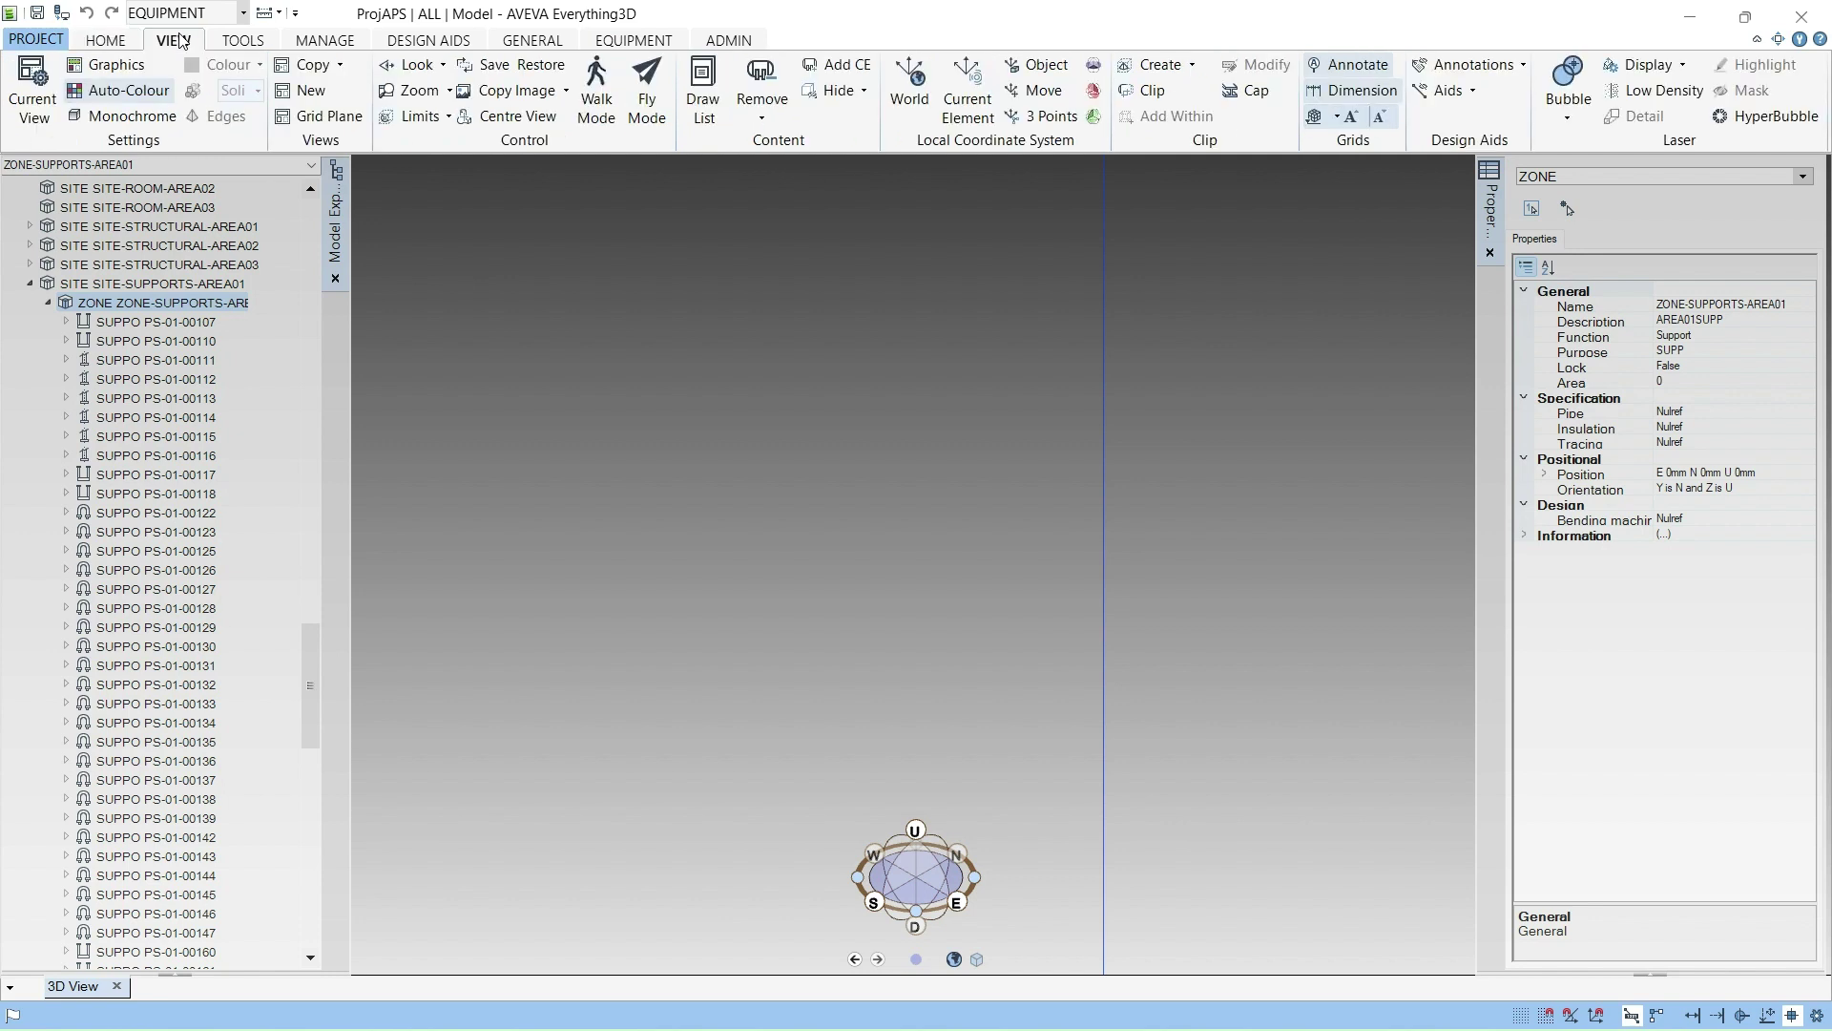
click(135, 40)
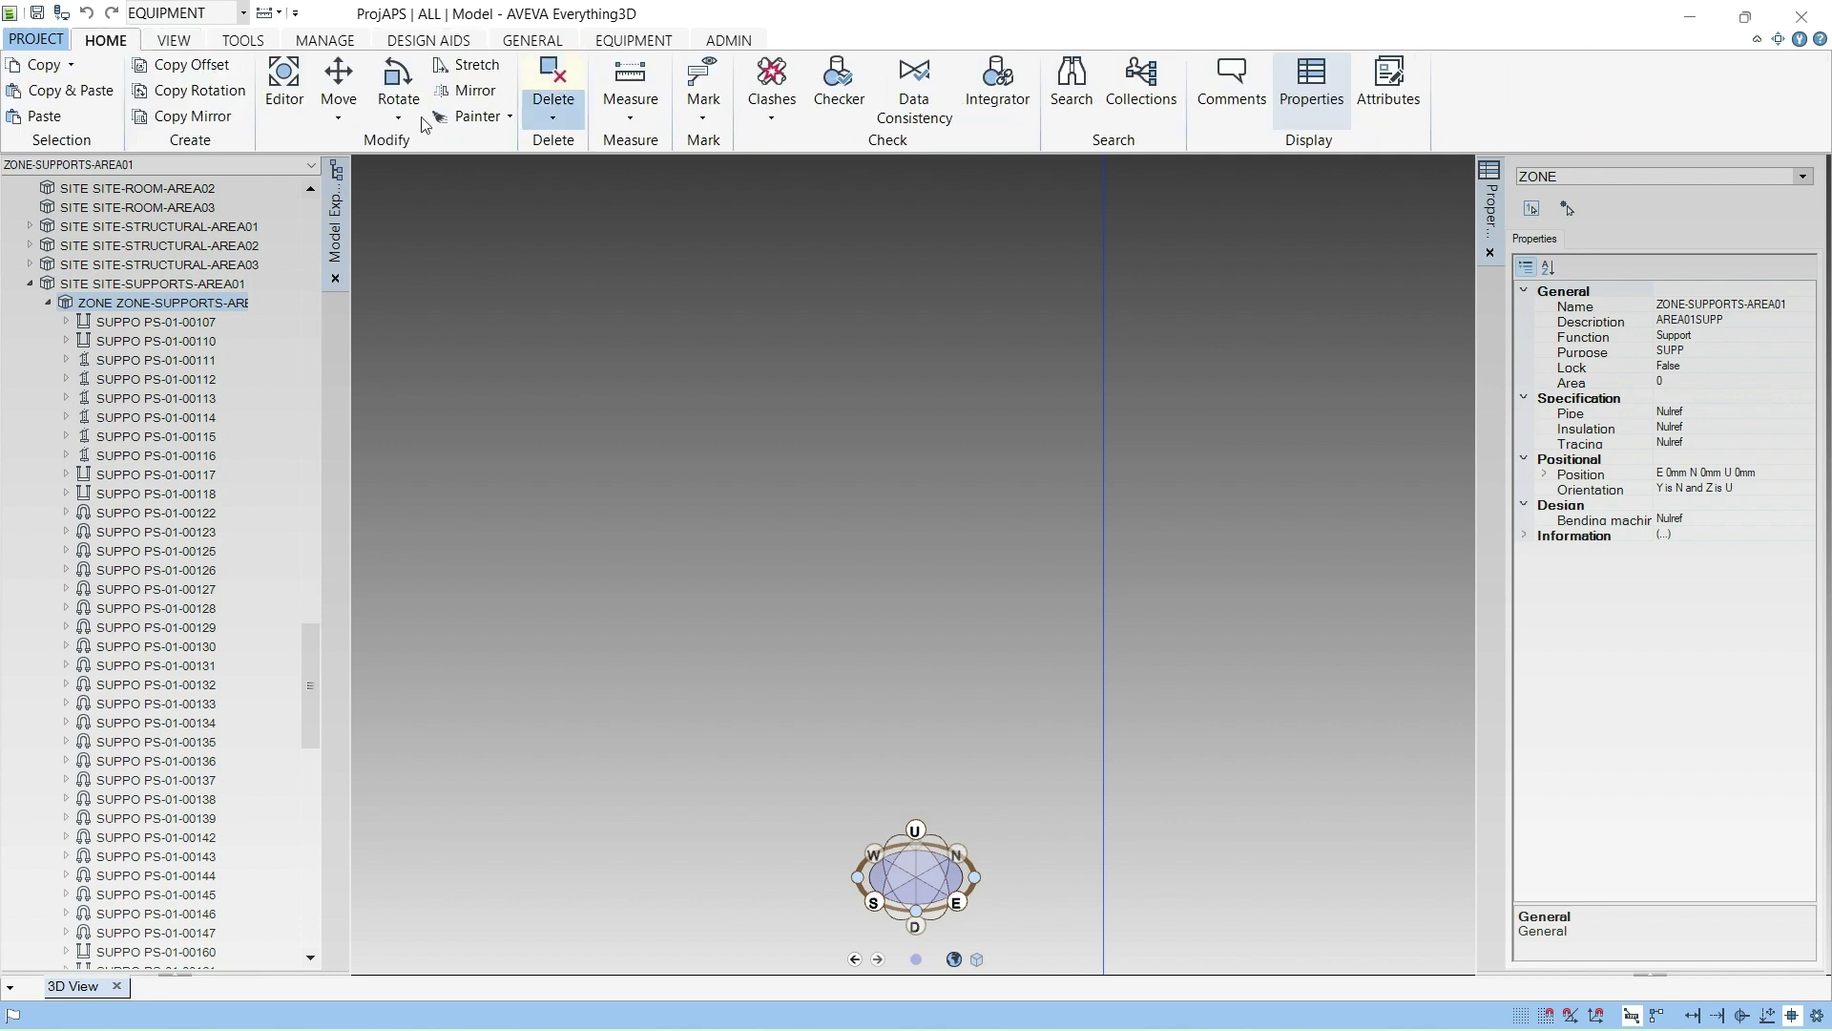
Check the notifications and close them again.
mouse_move(19, 1028)
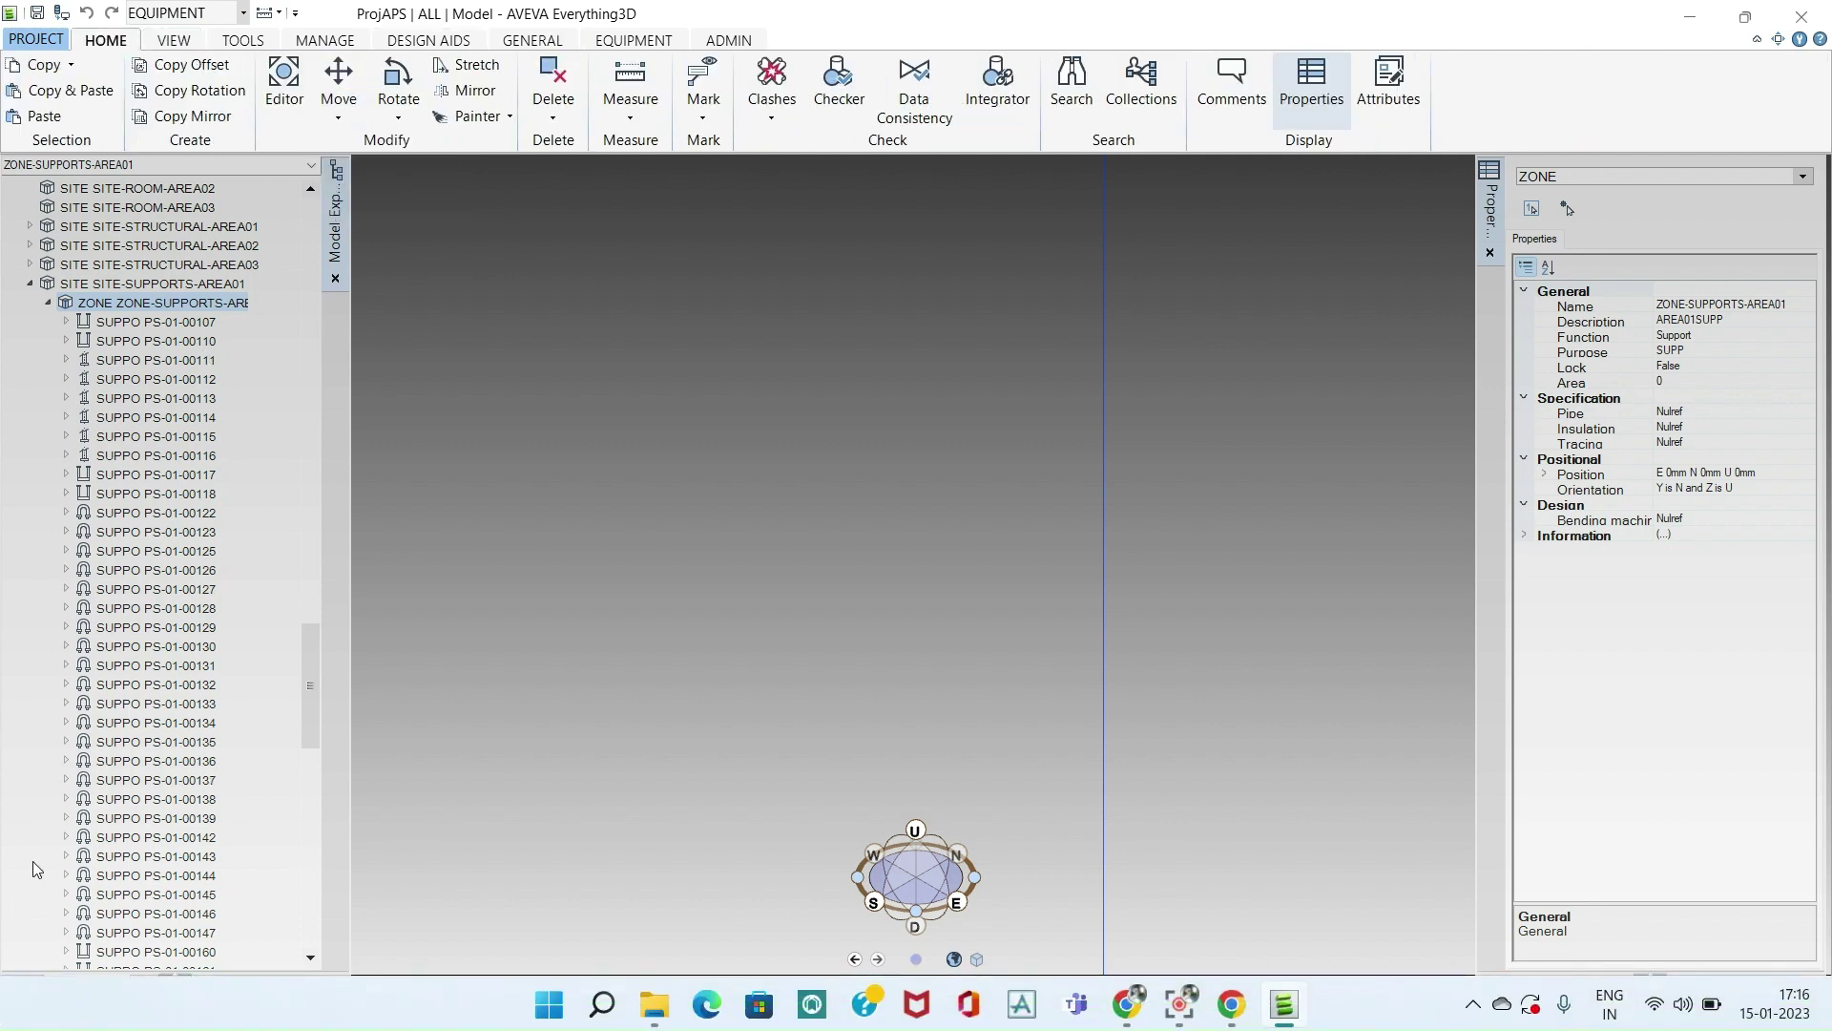
click(11, 1016)
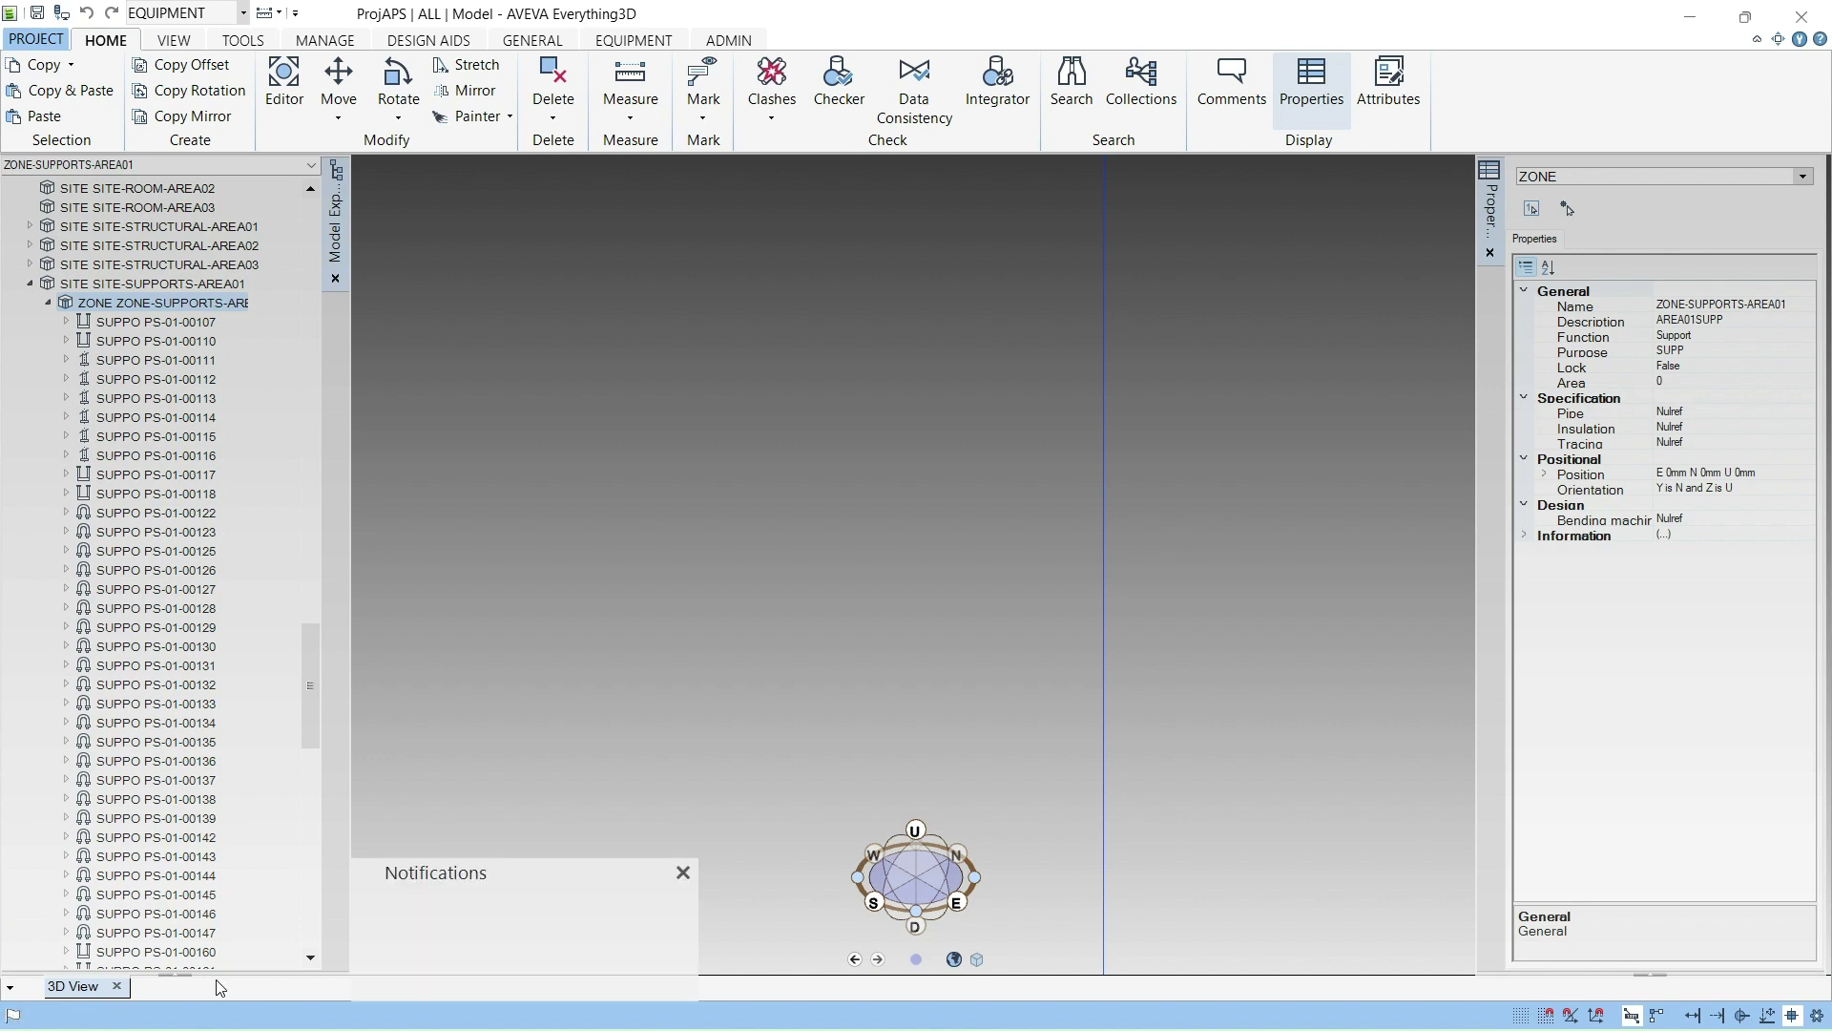
click(682, 873)
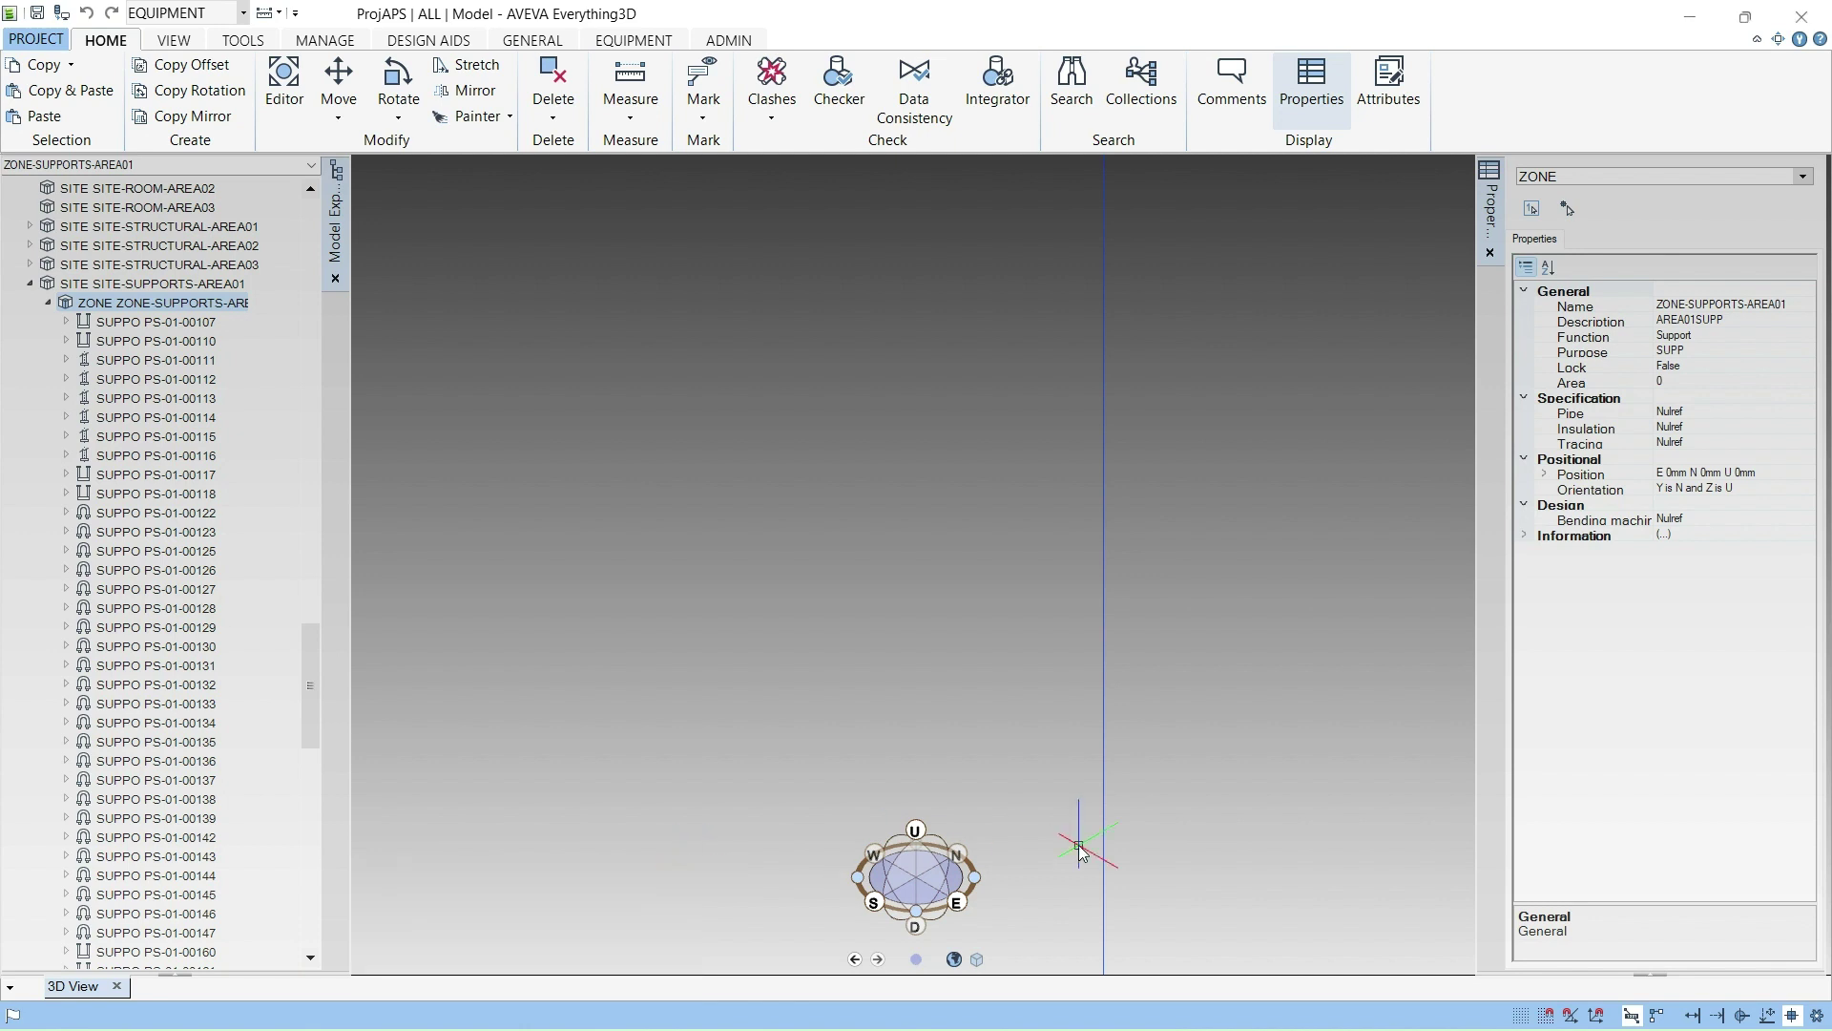
click(1717, 1016)
click(148, 818)
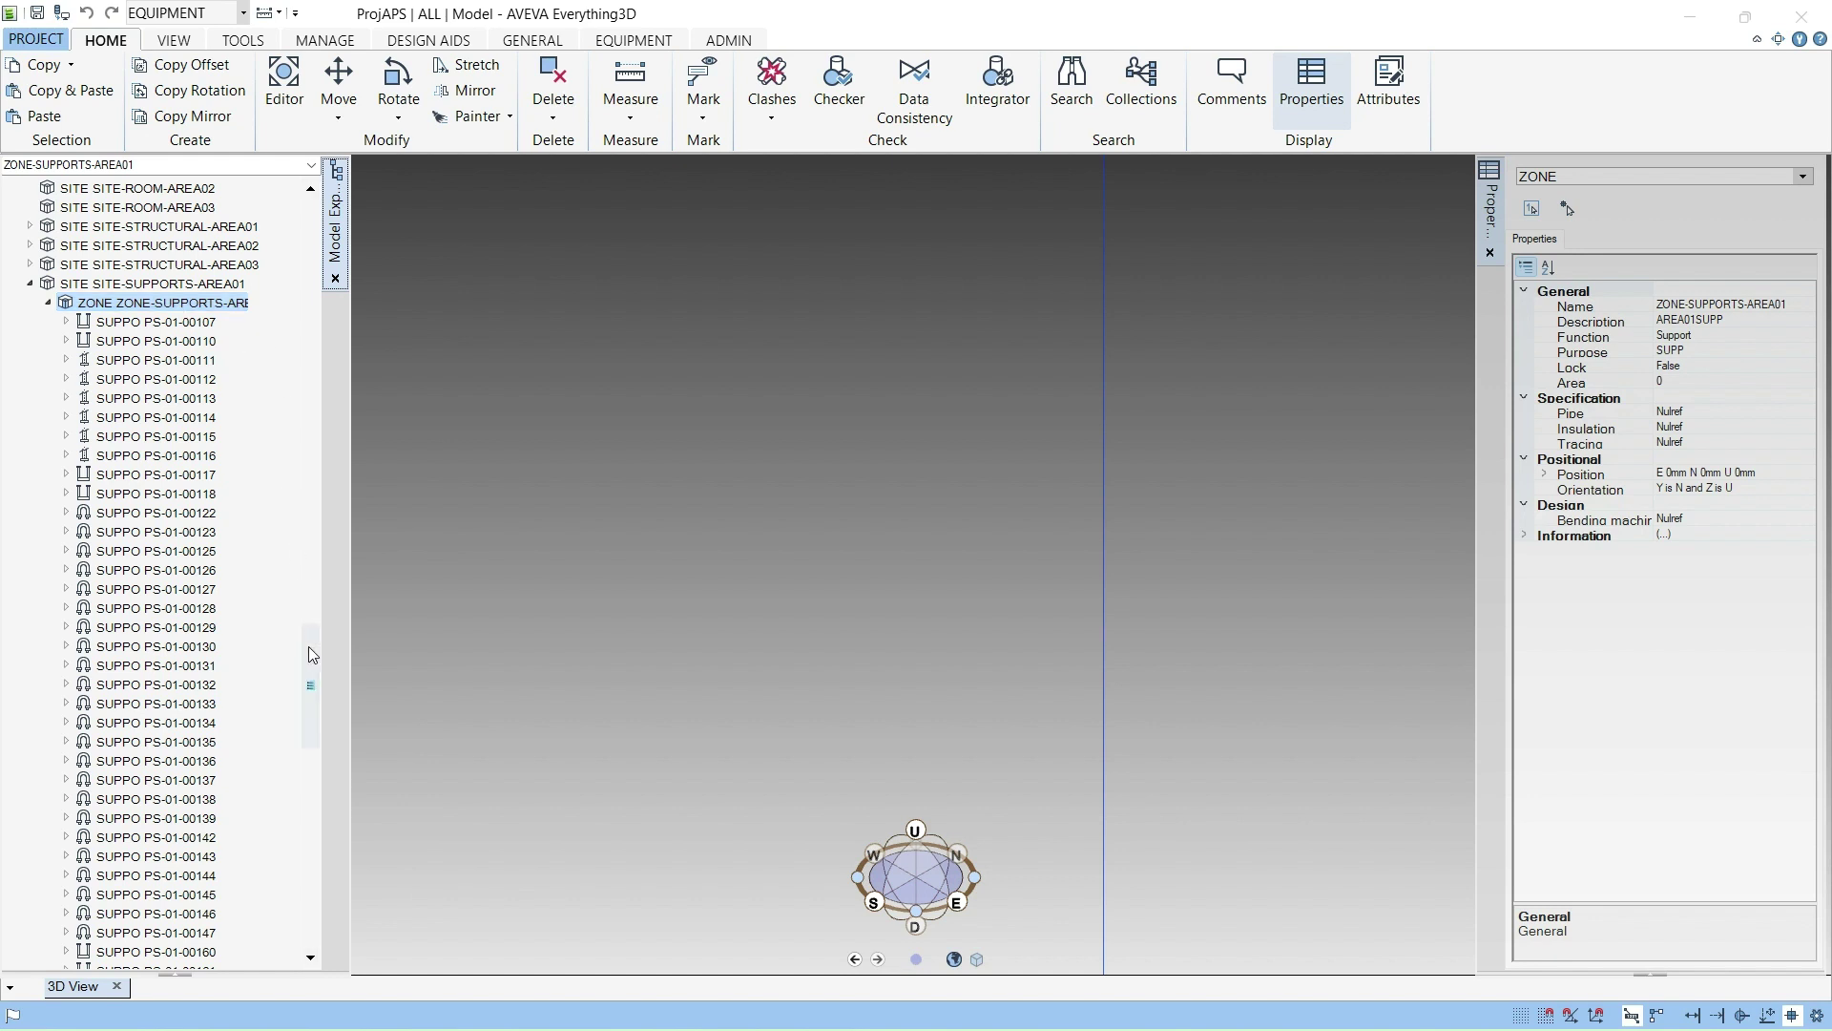
Select ZONE-PIPING-AREA01 in the model hierarchy and shorten the Model Explorer to free space beneath it.
drag(308, 653, 307, 224)
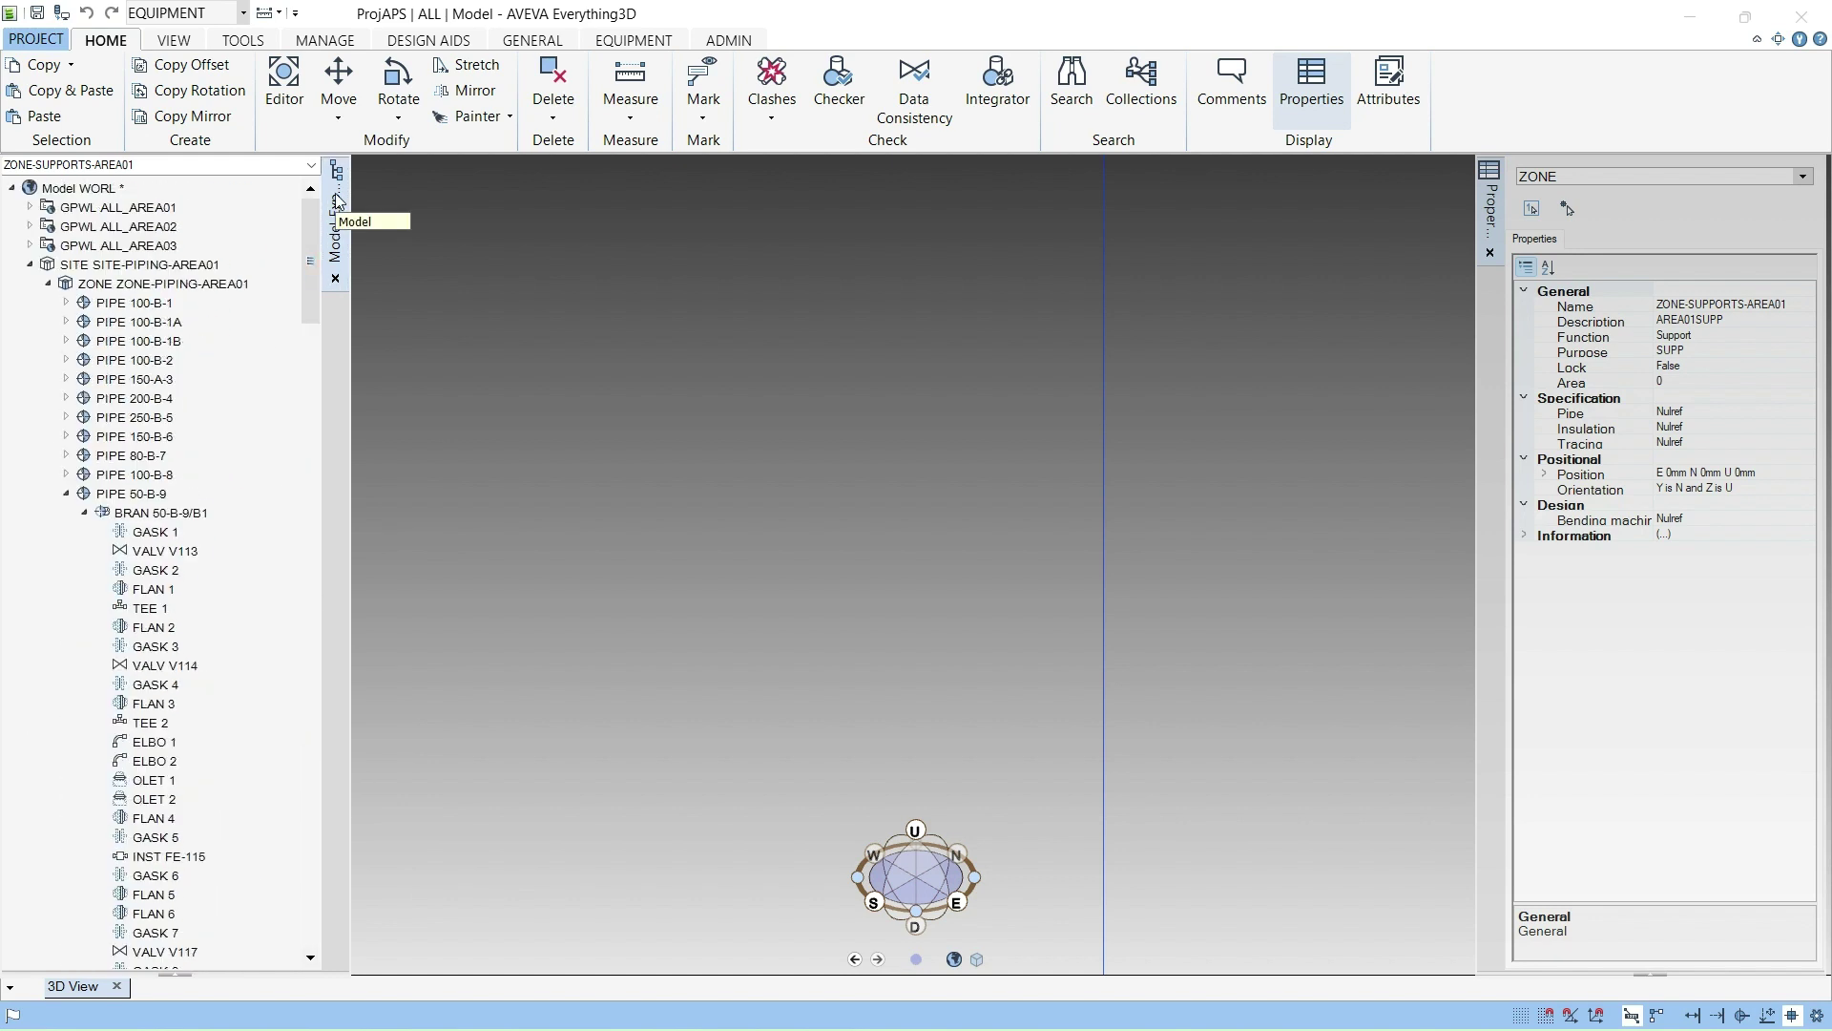
click(141, 285)
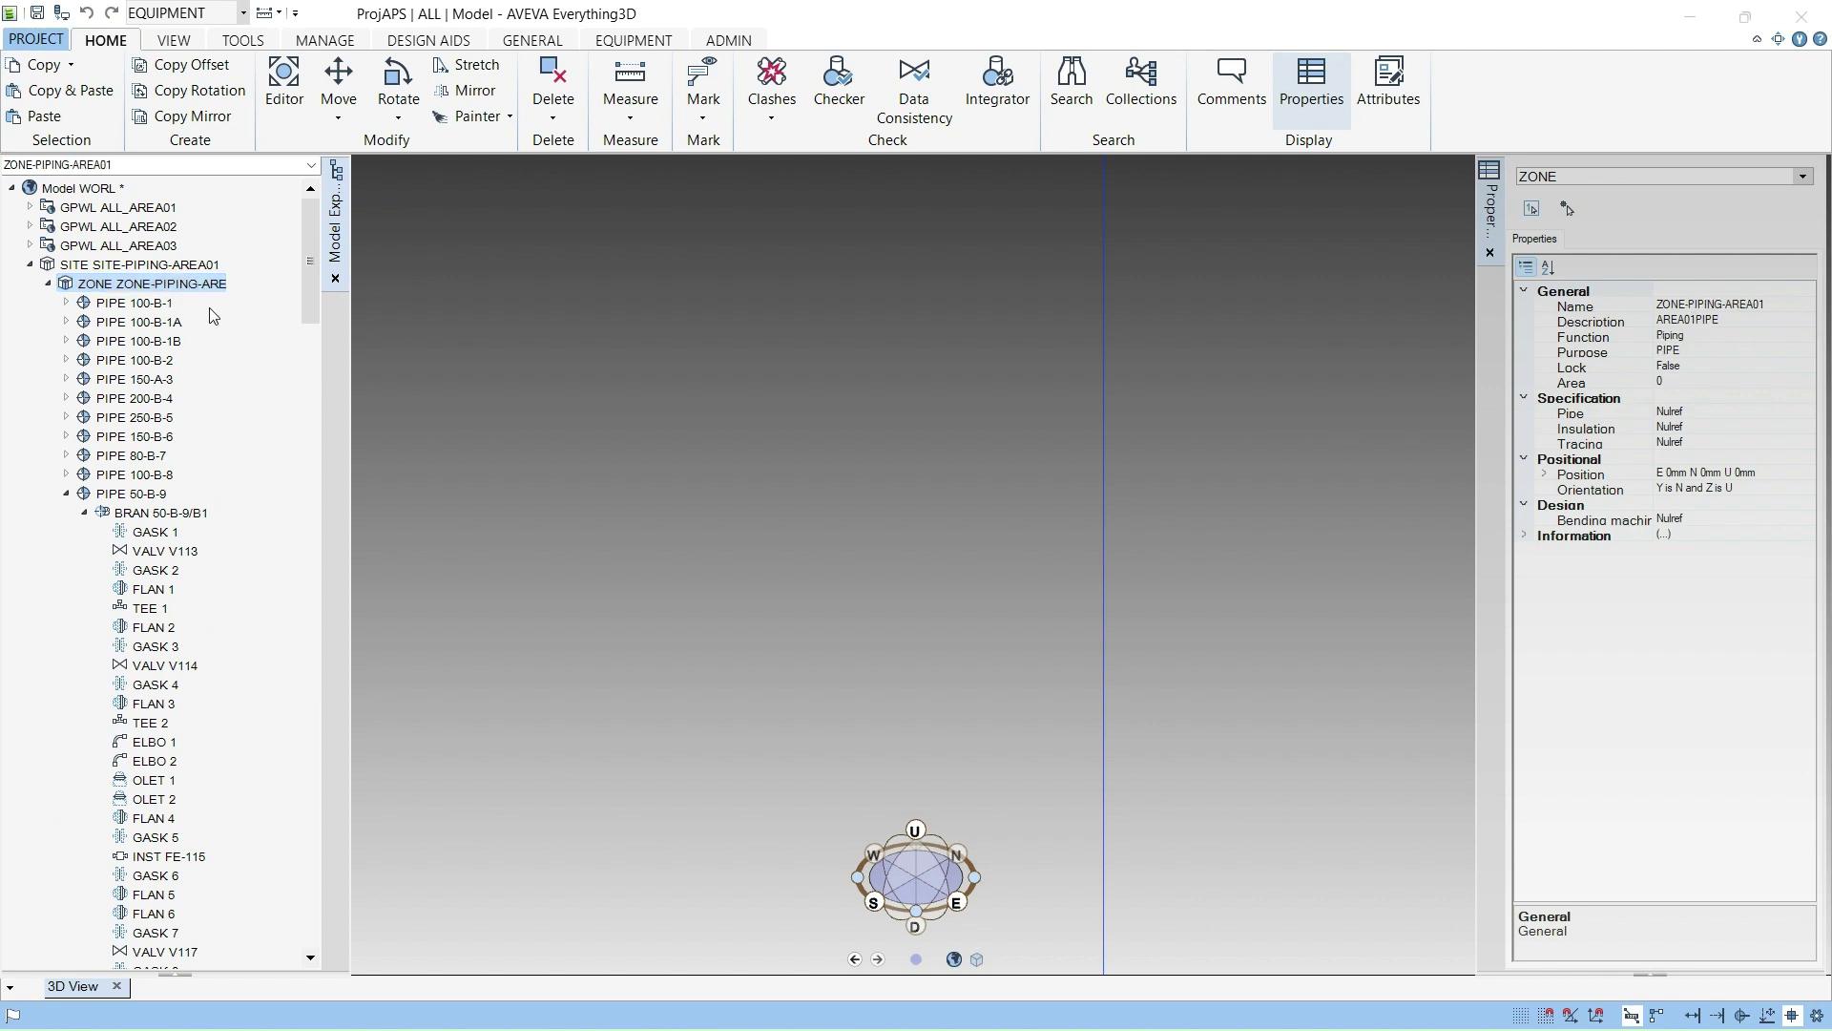
click(127, 303)
click(135, 288)
click(176, 971)
drag(173, 972, 184, 577)
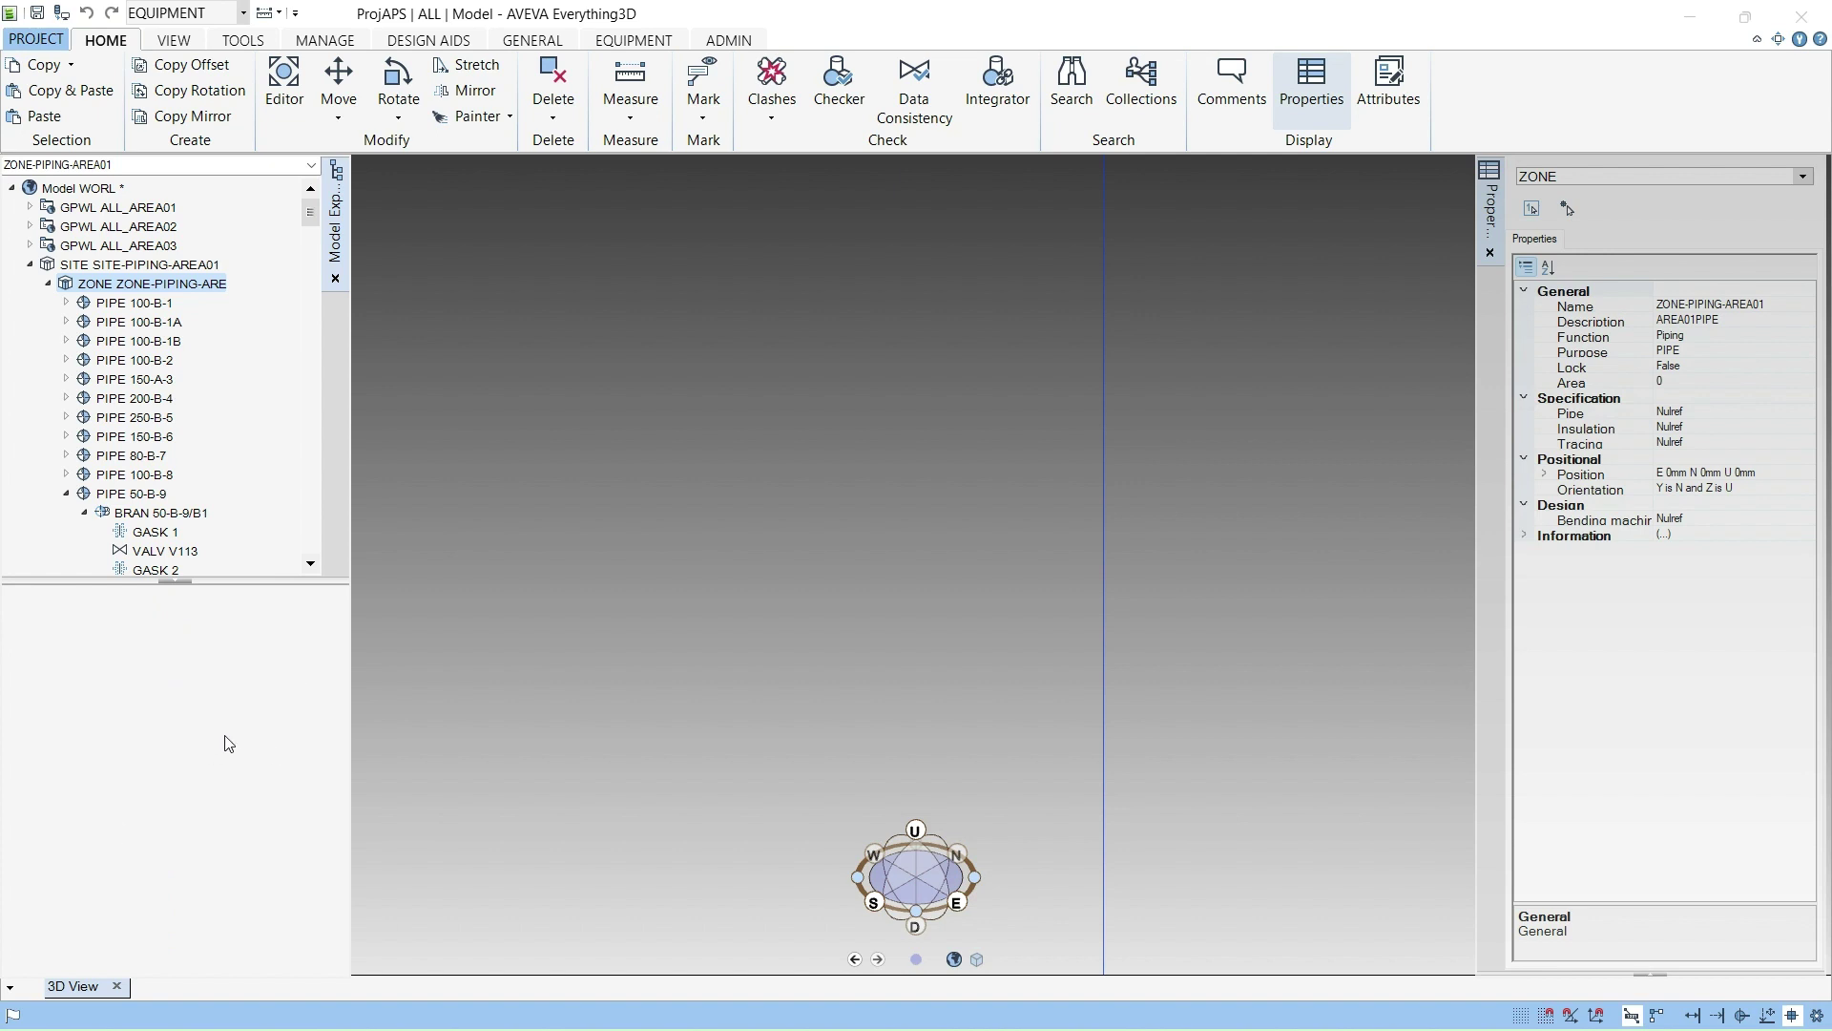
Open a separate explorer for ZONE-PIPING-AREA01, dock it beneath the Model Explorer and expand the zone to list its pipes.
click(178, 288)
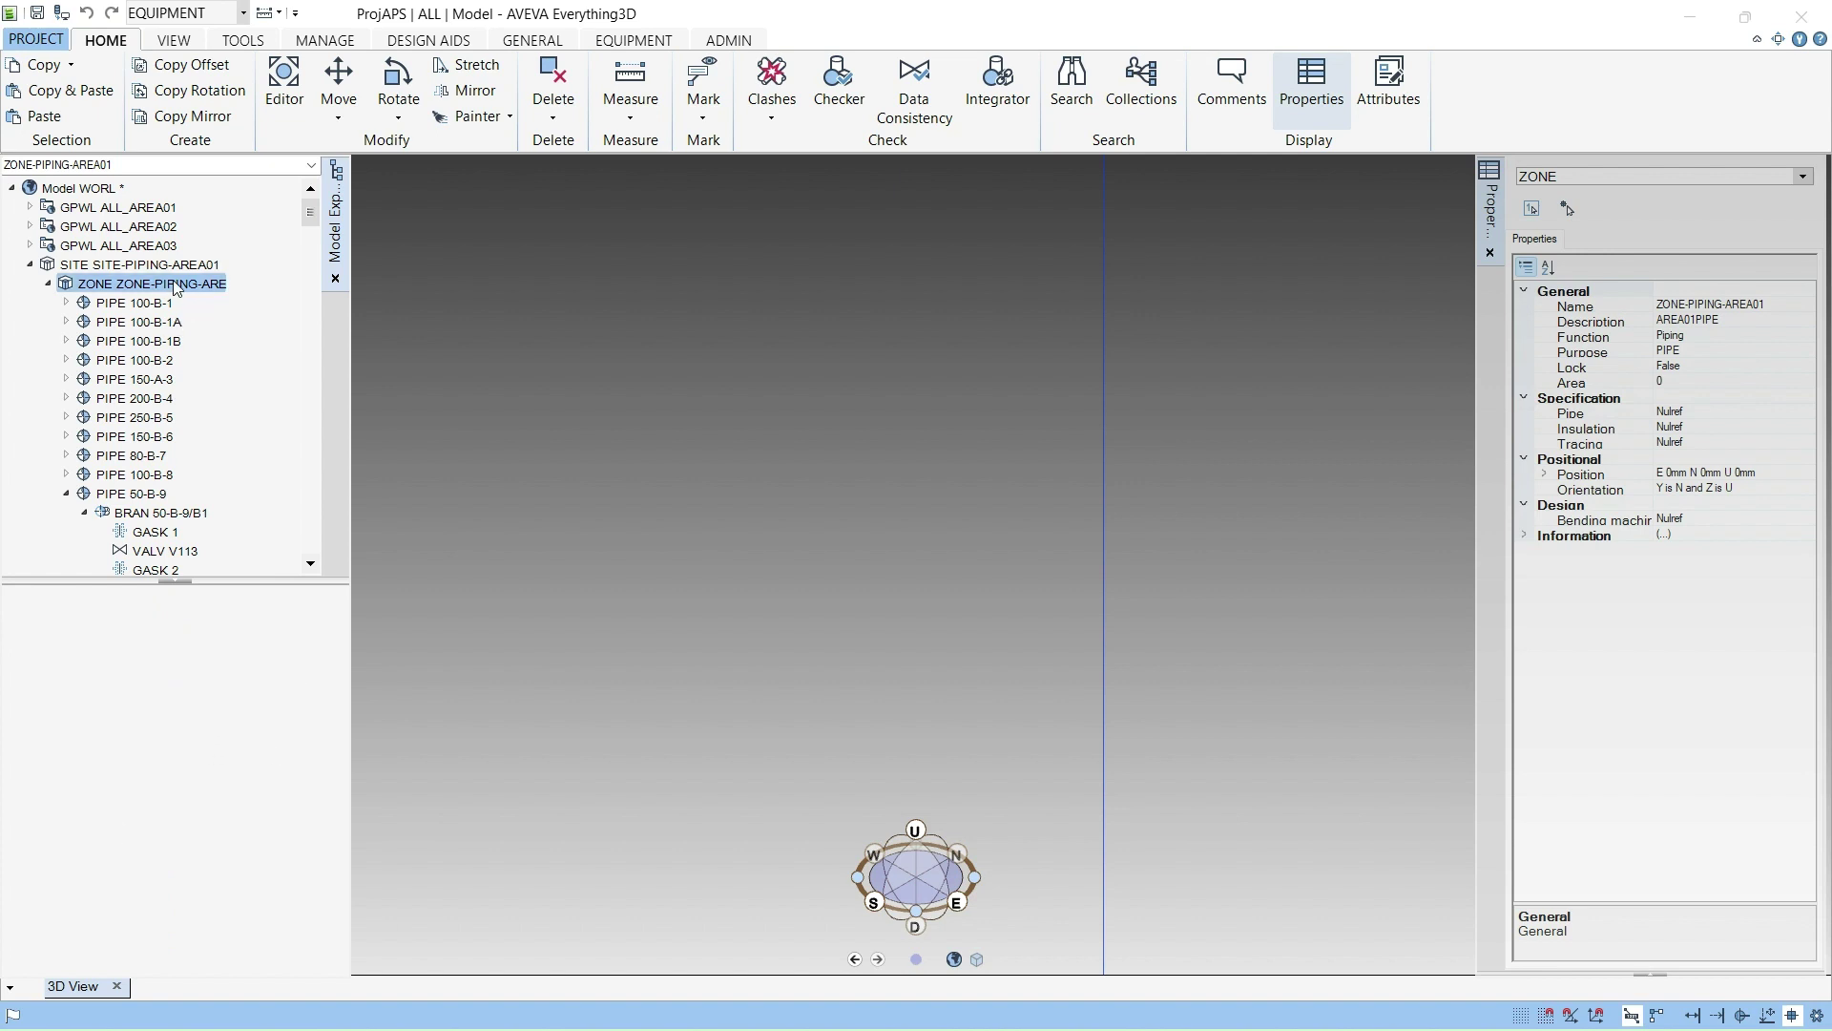
right_click(177, 288)
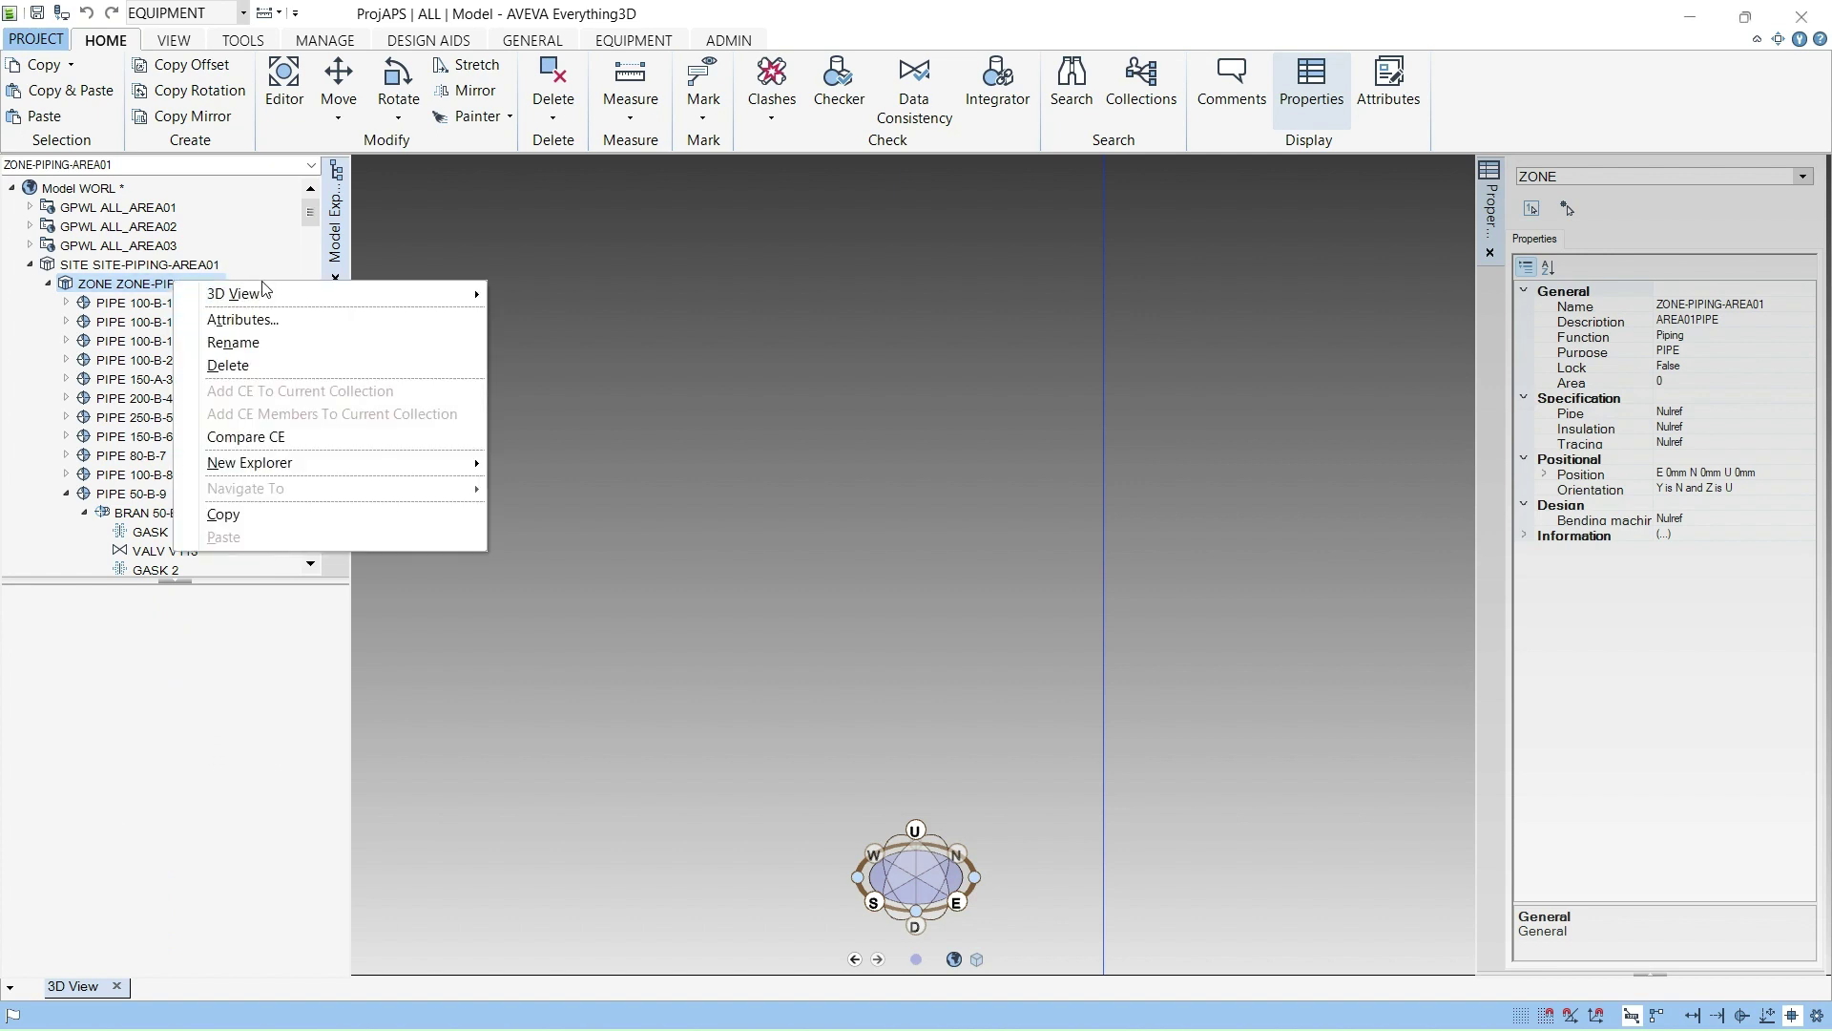
mouse_move(400, 464)
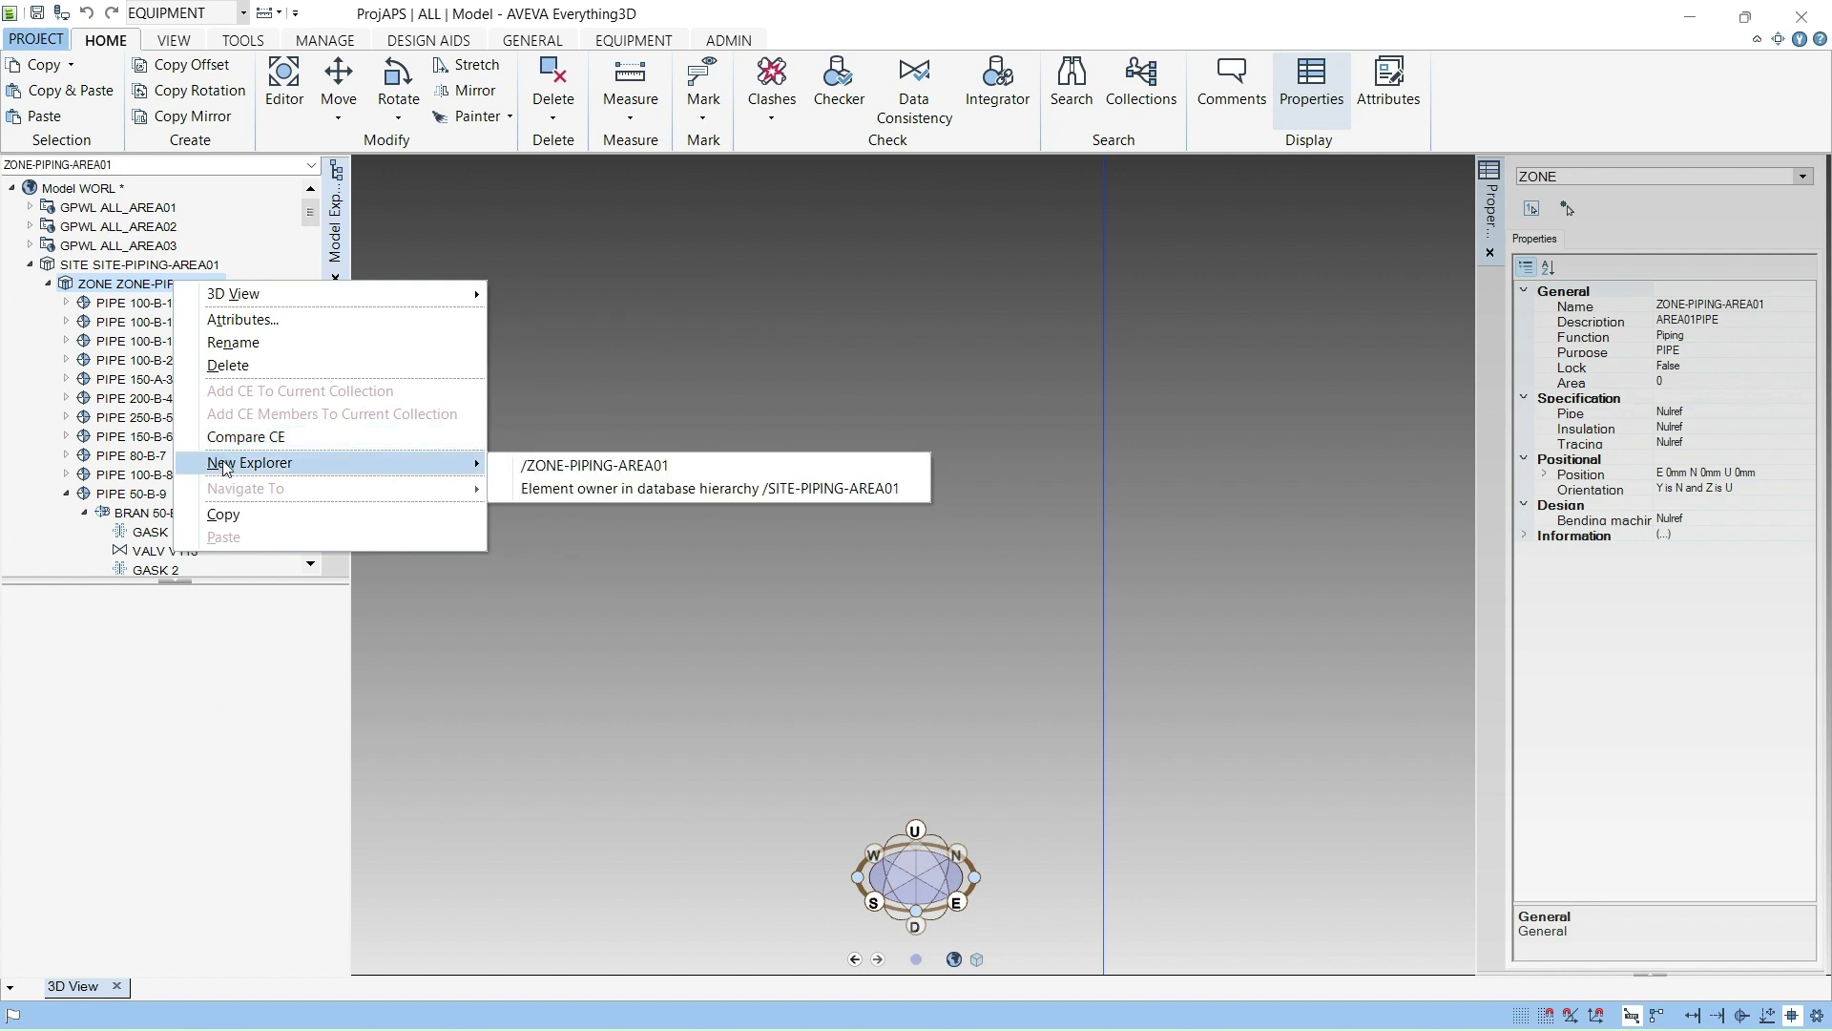
click(548, 469)
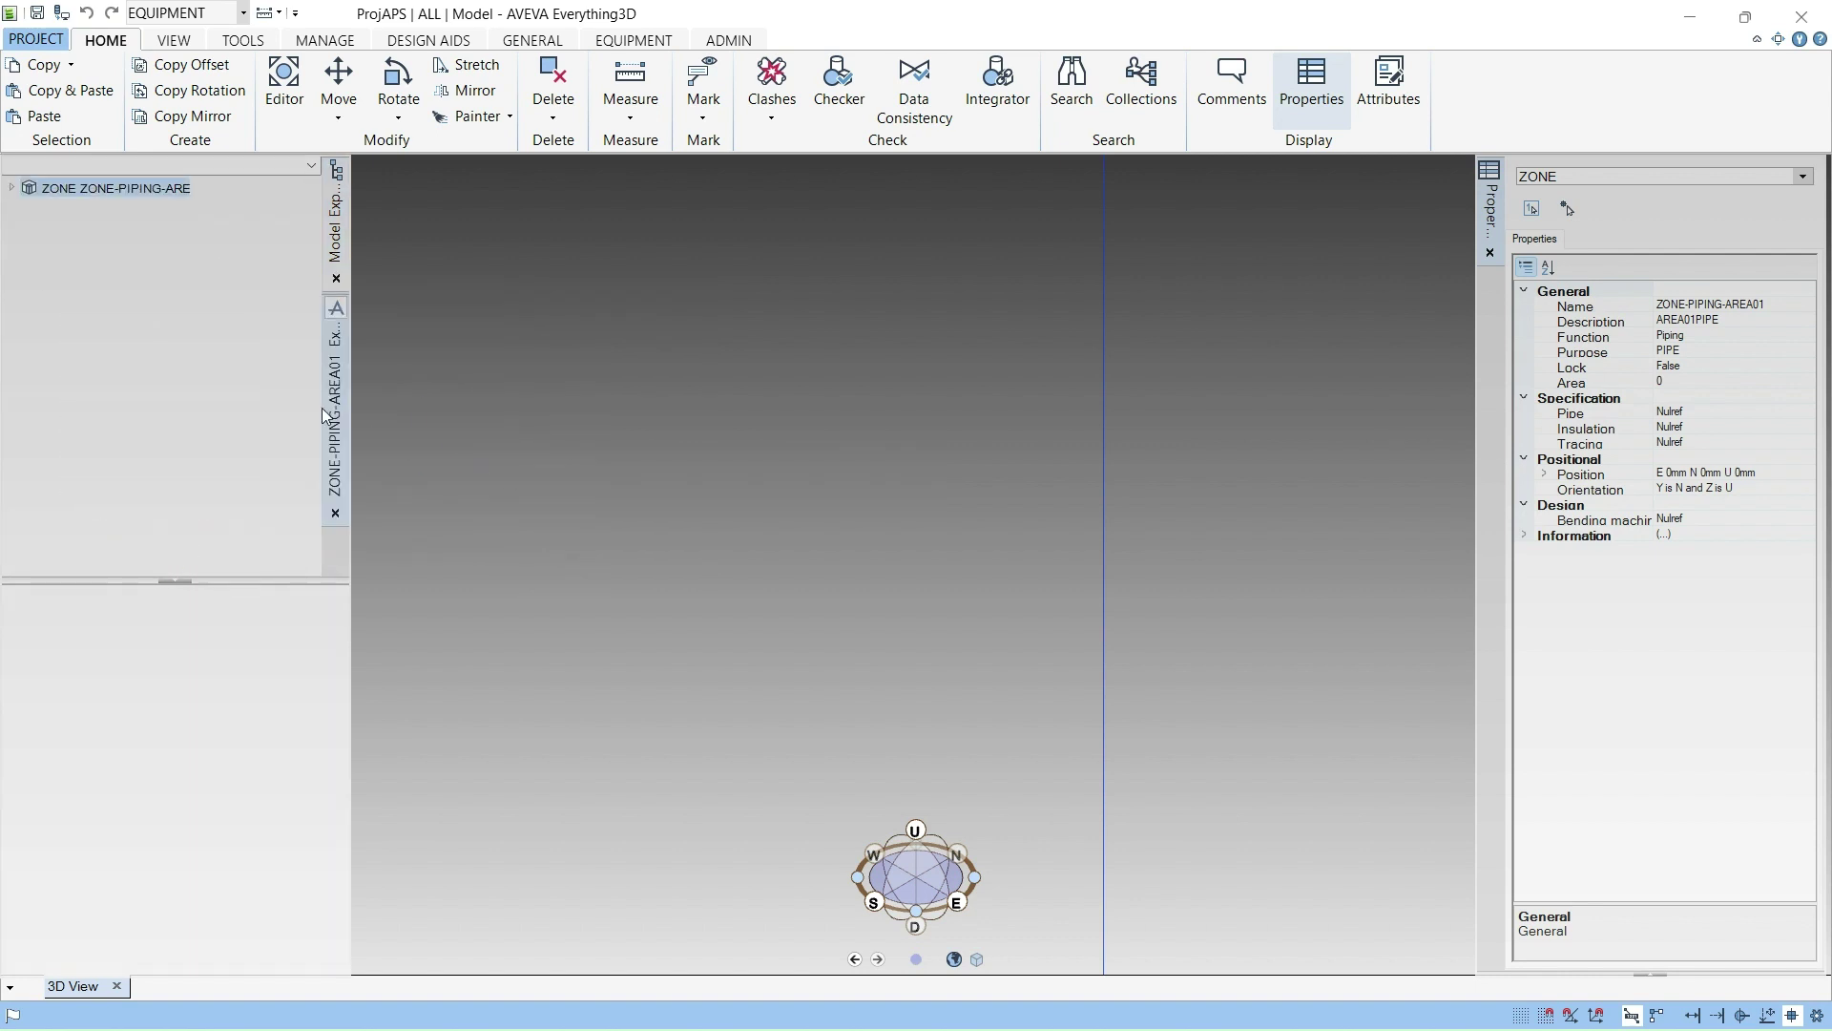
drag(342, 399, 167, 710)
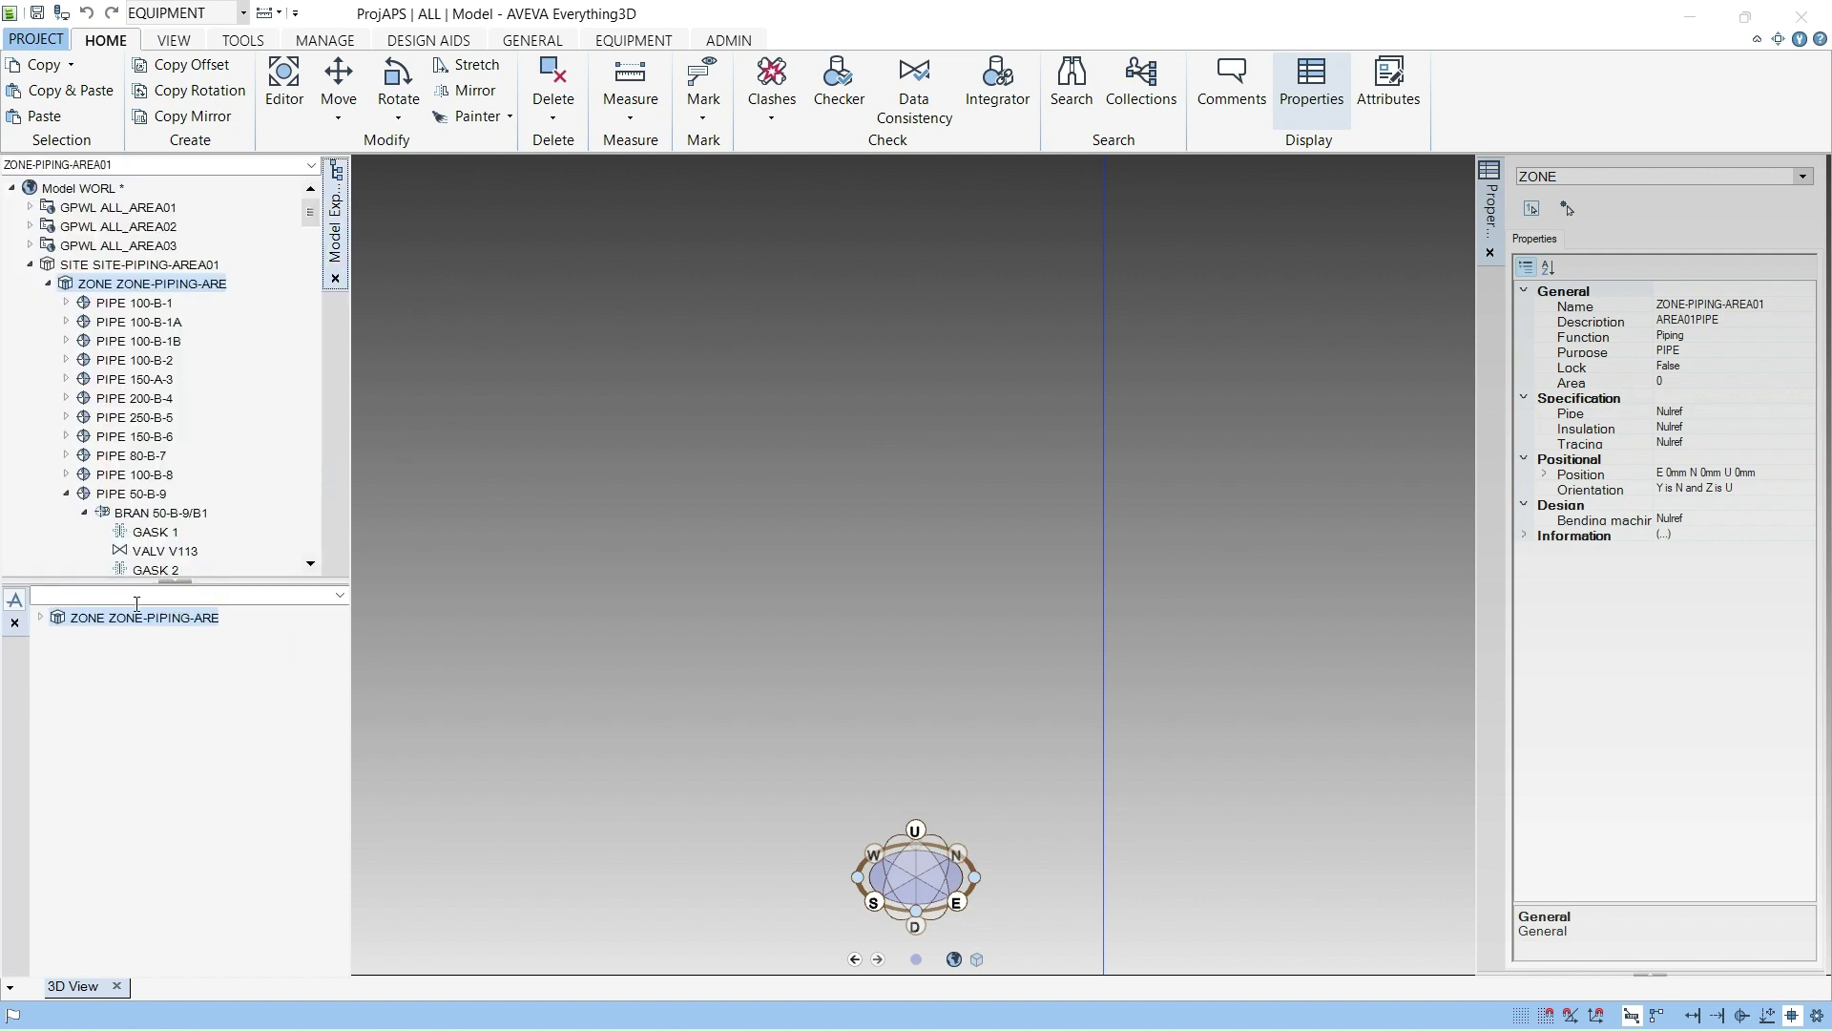
click(41, 618)
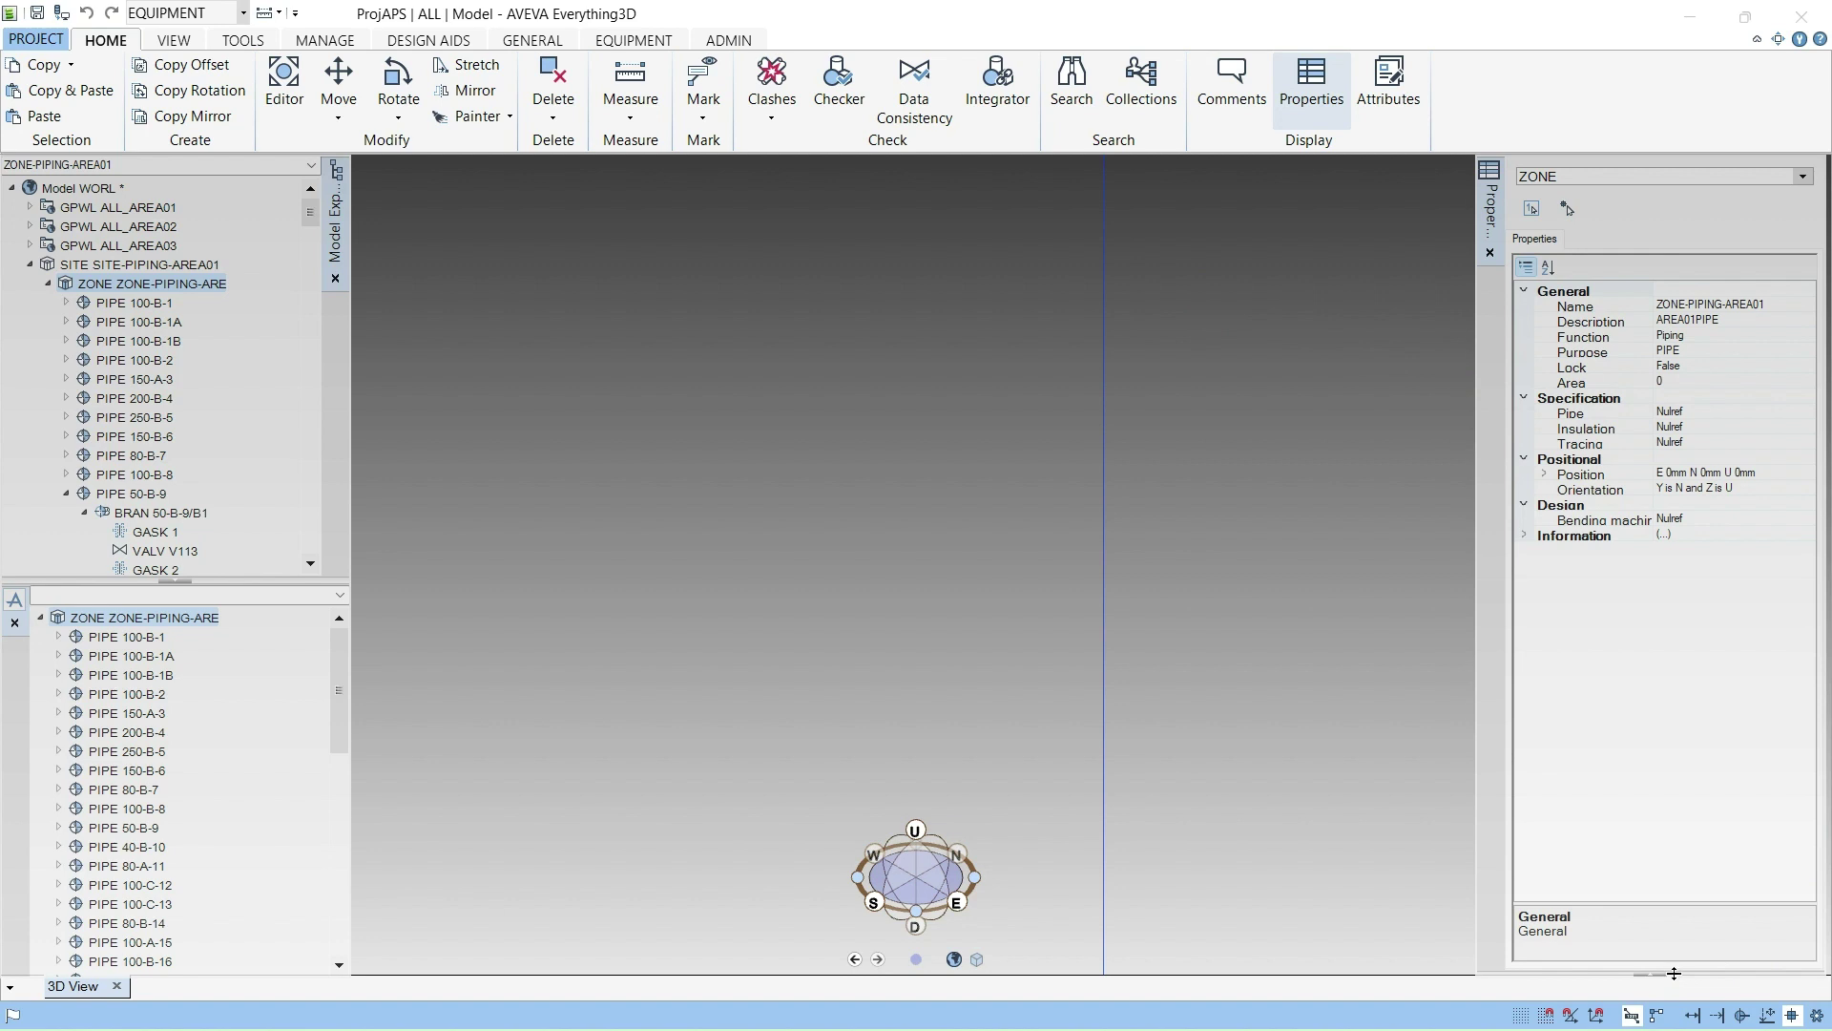
Shorten the Properties pane and dock the Command Window in the space beneath it.
drag(1673, 973, 1668, 633)
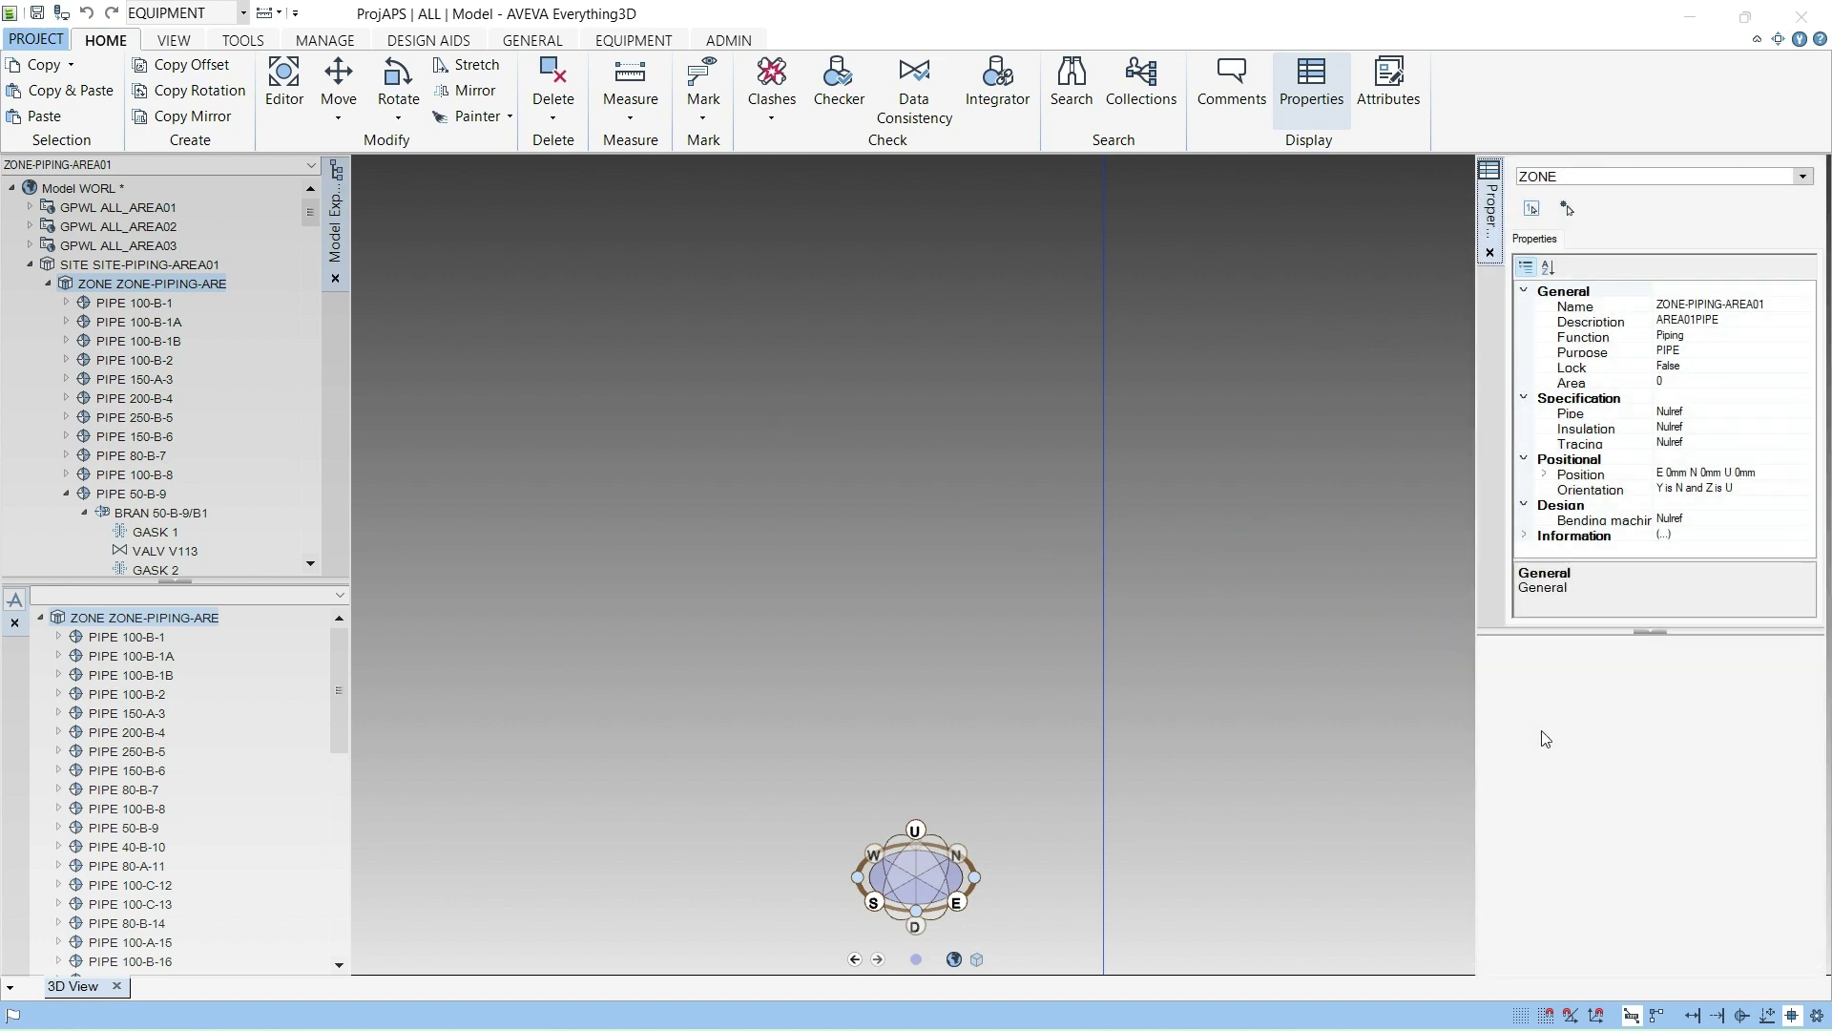
click(168, 44)
click(245, 44)
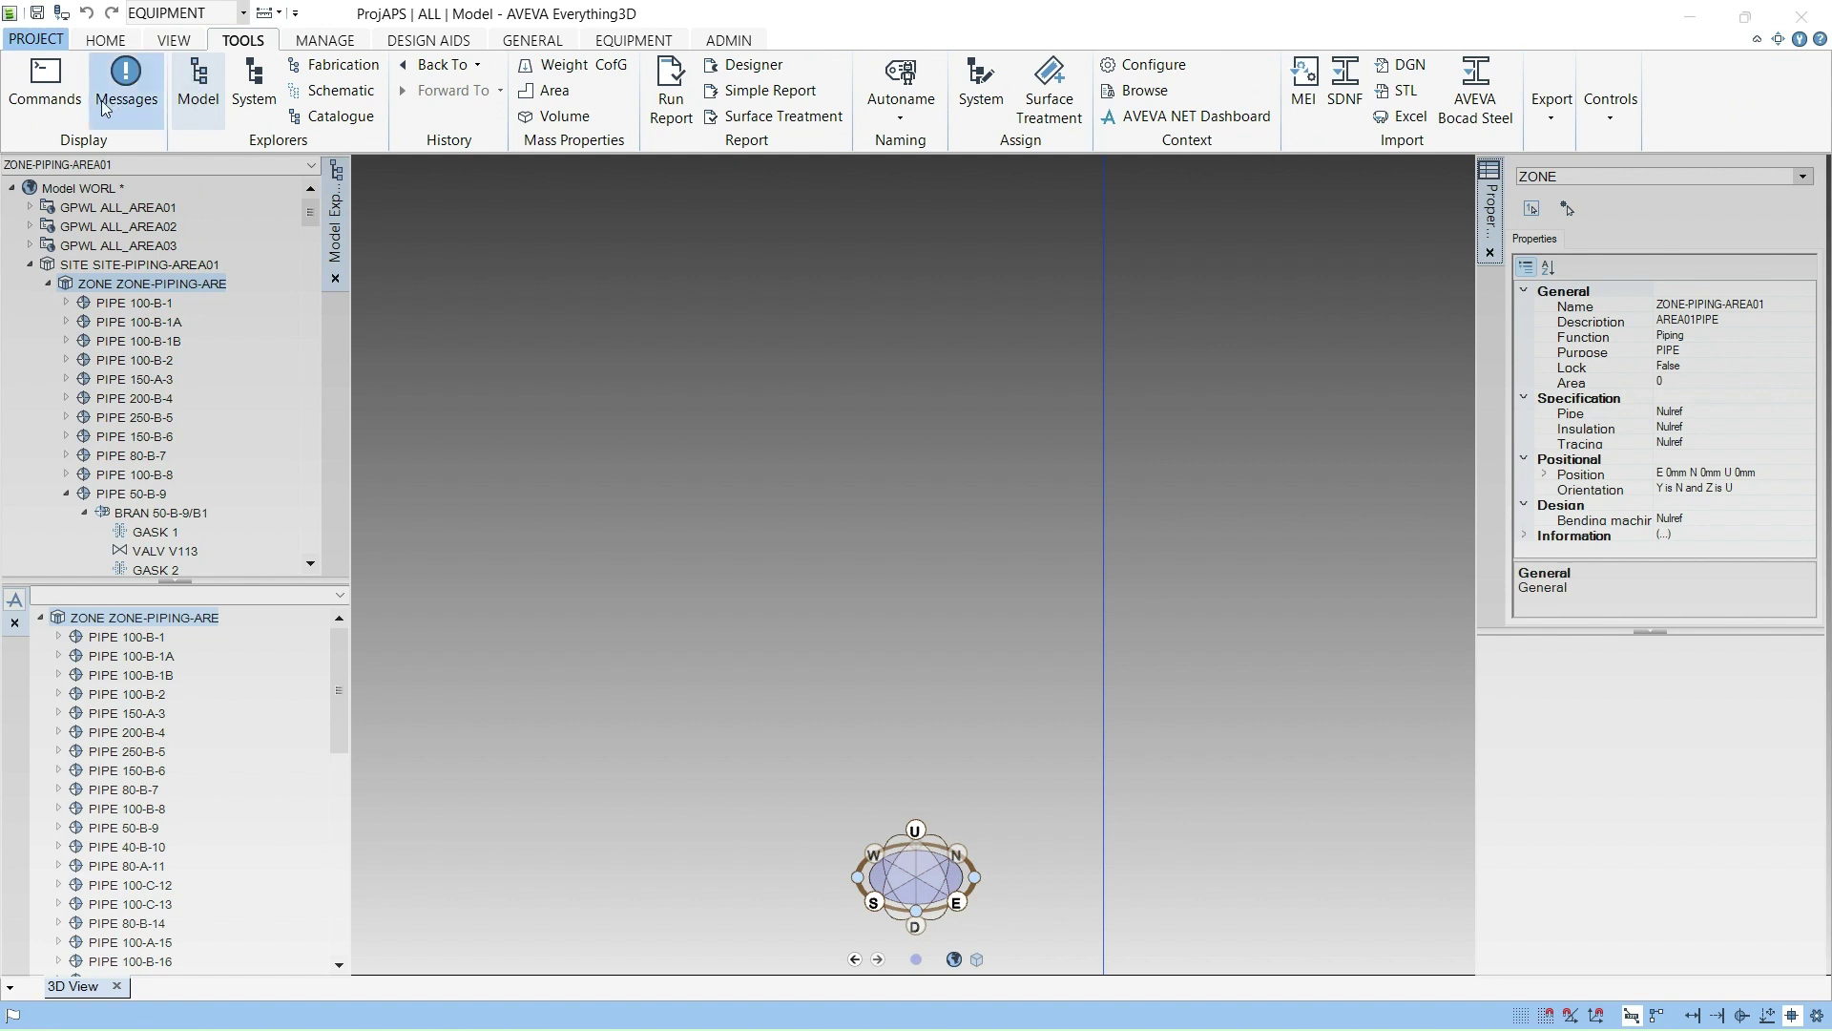
click(38, 97)
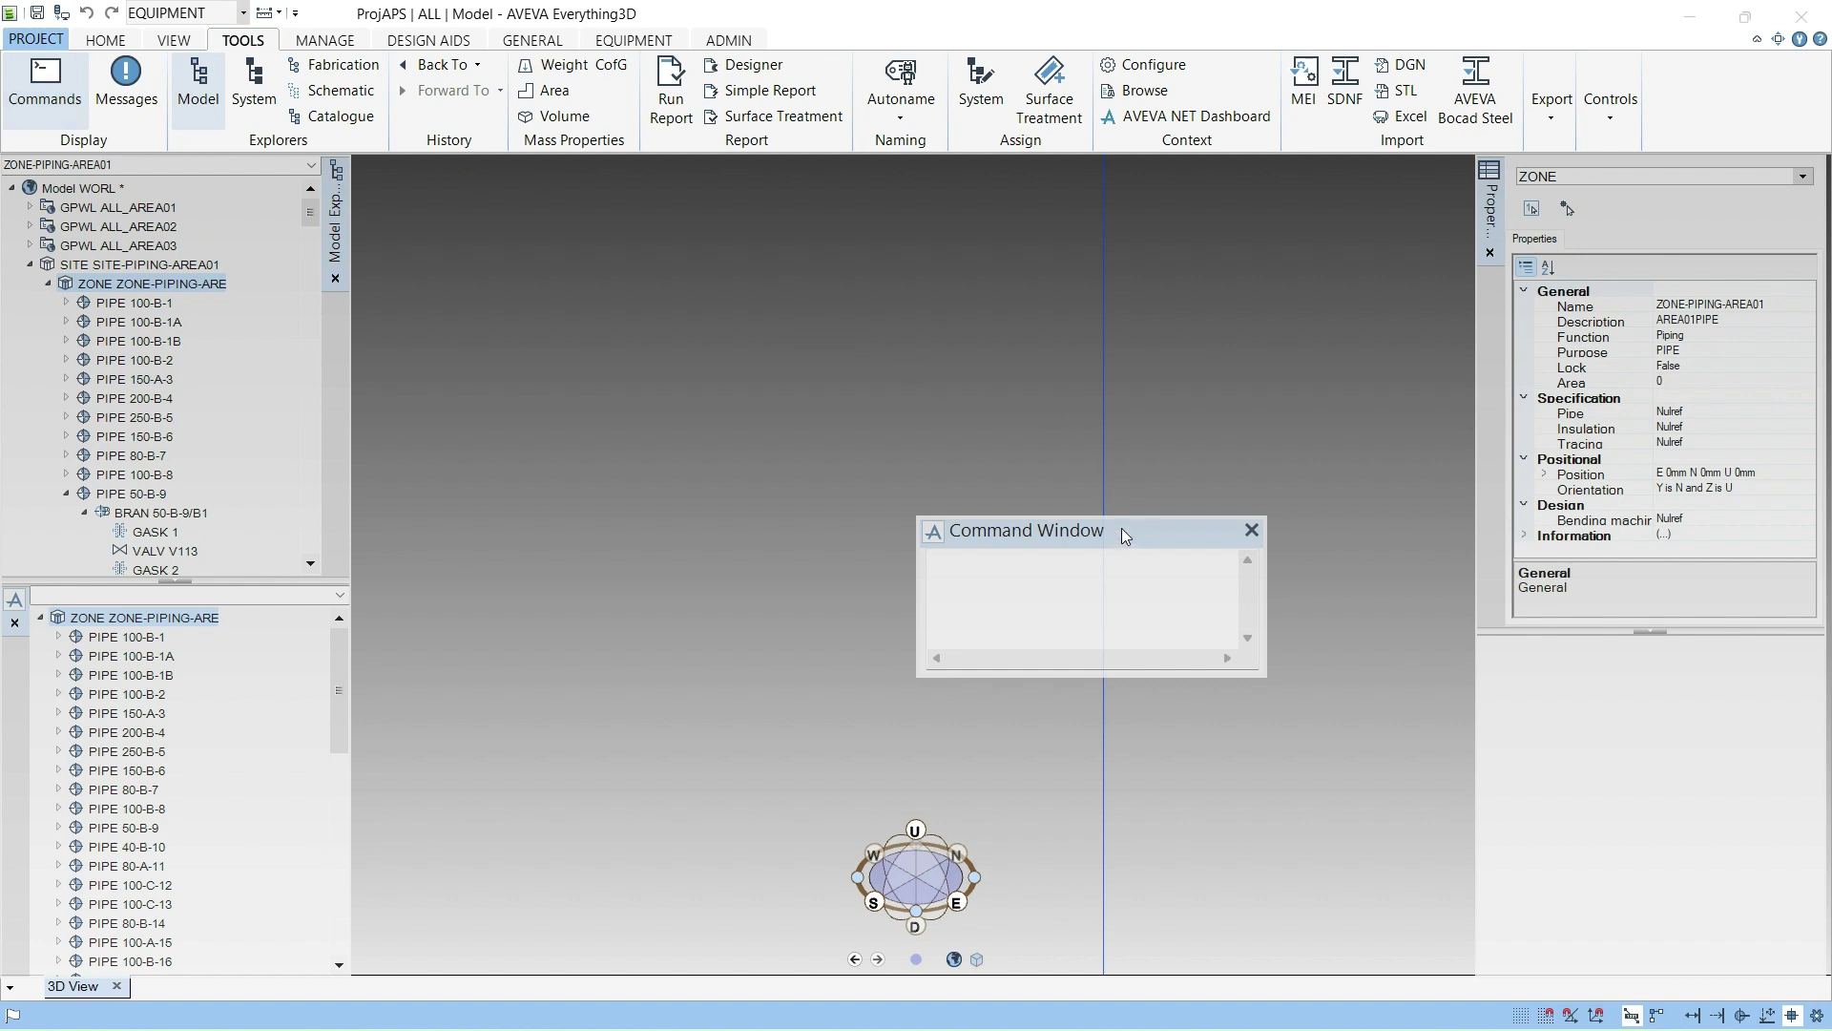
drag(1121, 529, 1678, 701)
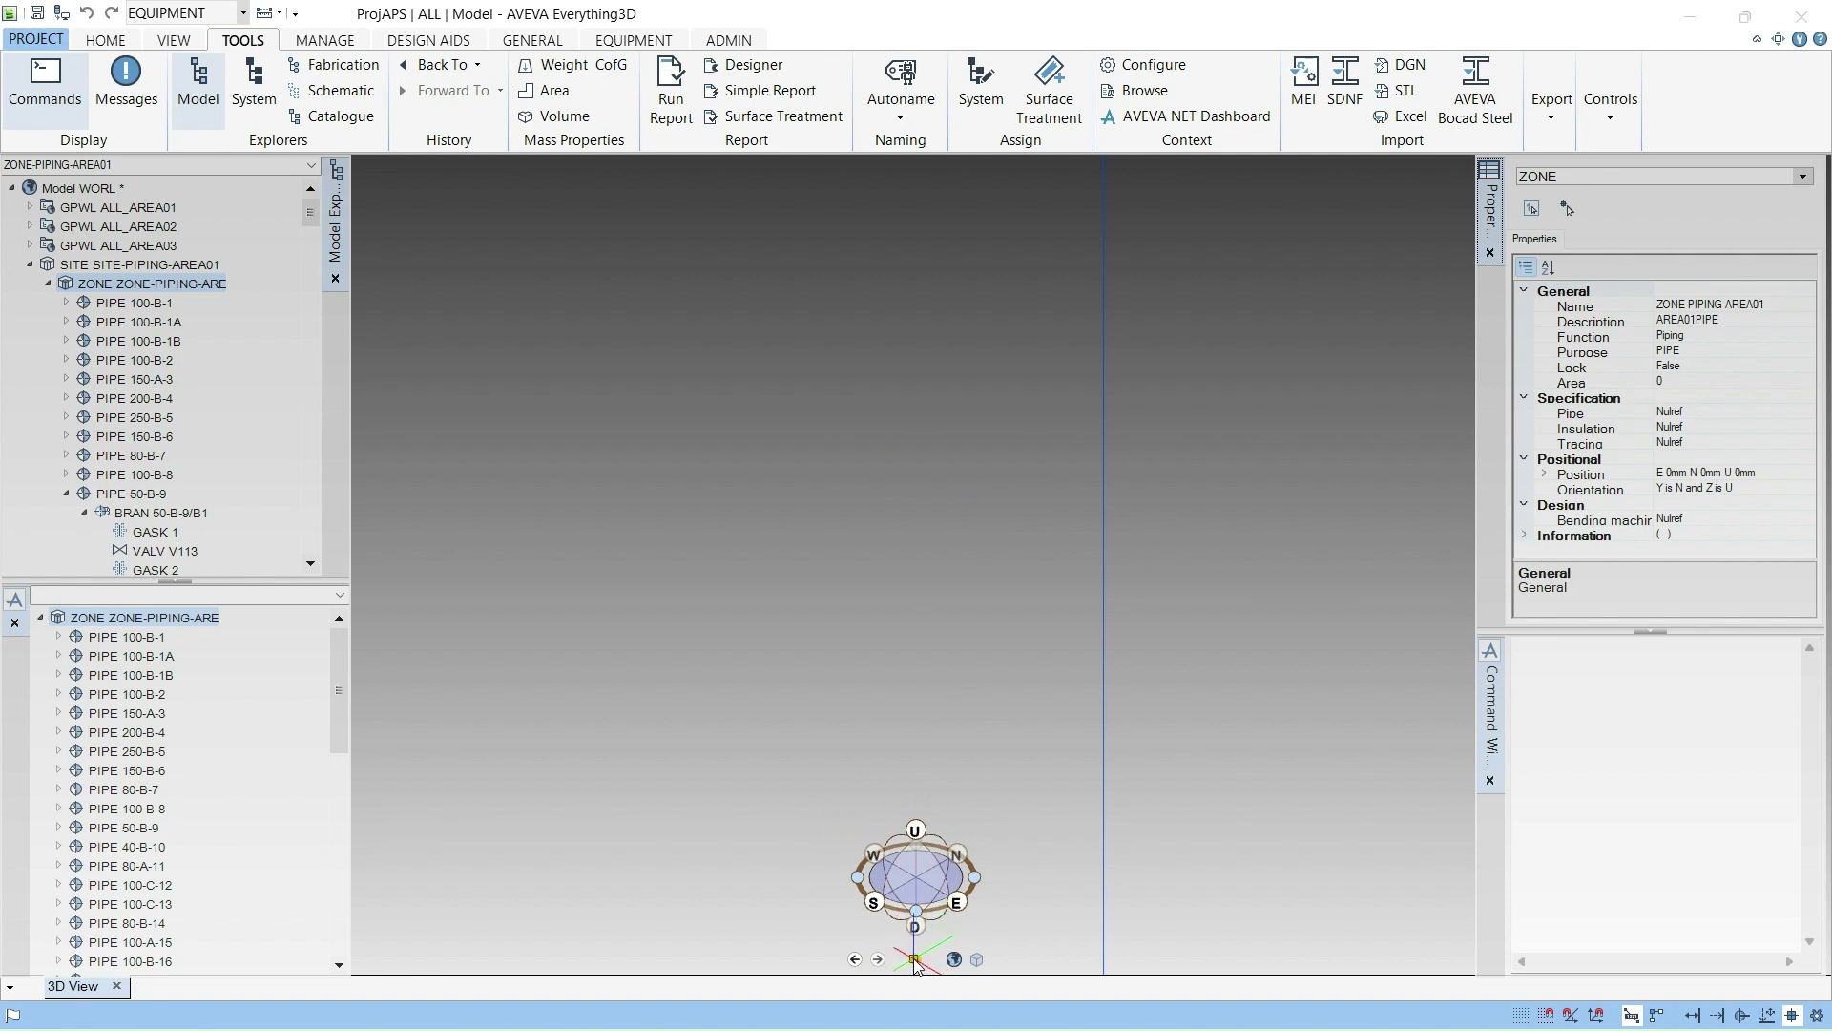
Move the PowerCompass to the upper-right corner of the 3D view.
drag(915, 962, 1202, 410)
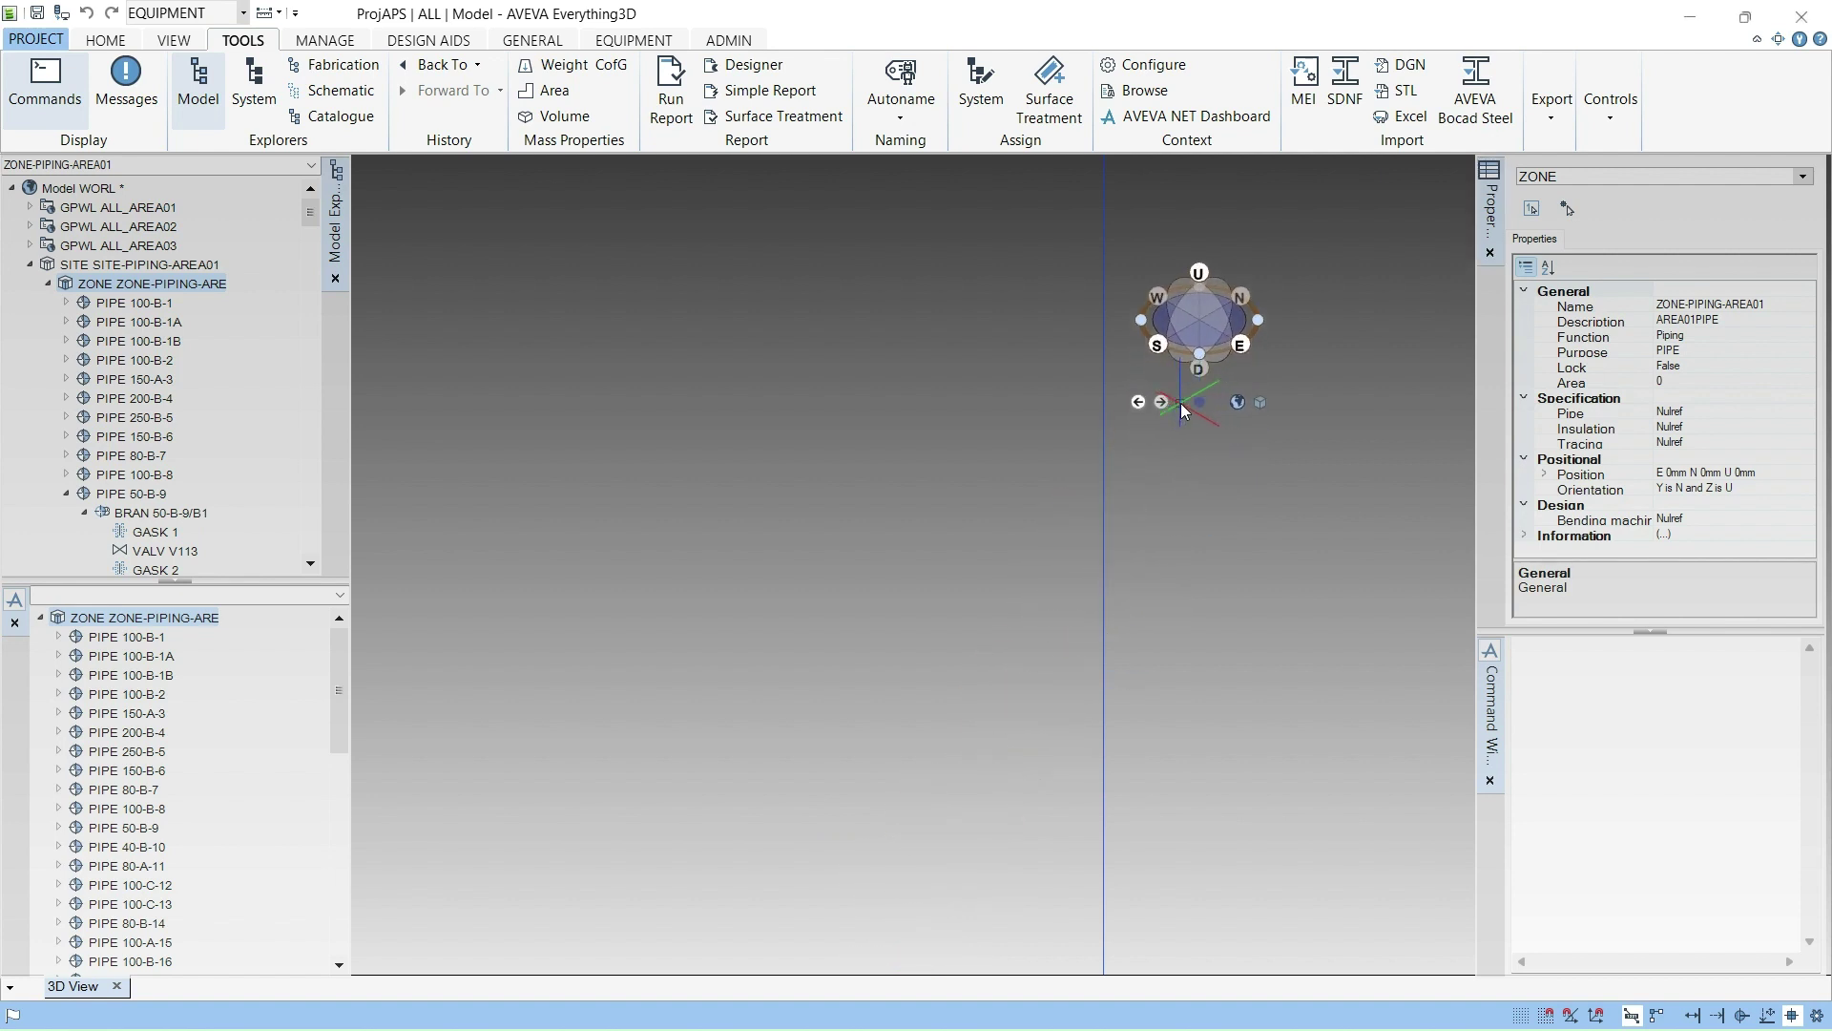
drag(1200, 404, 890, 426)
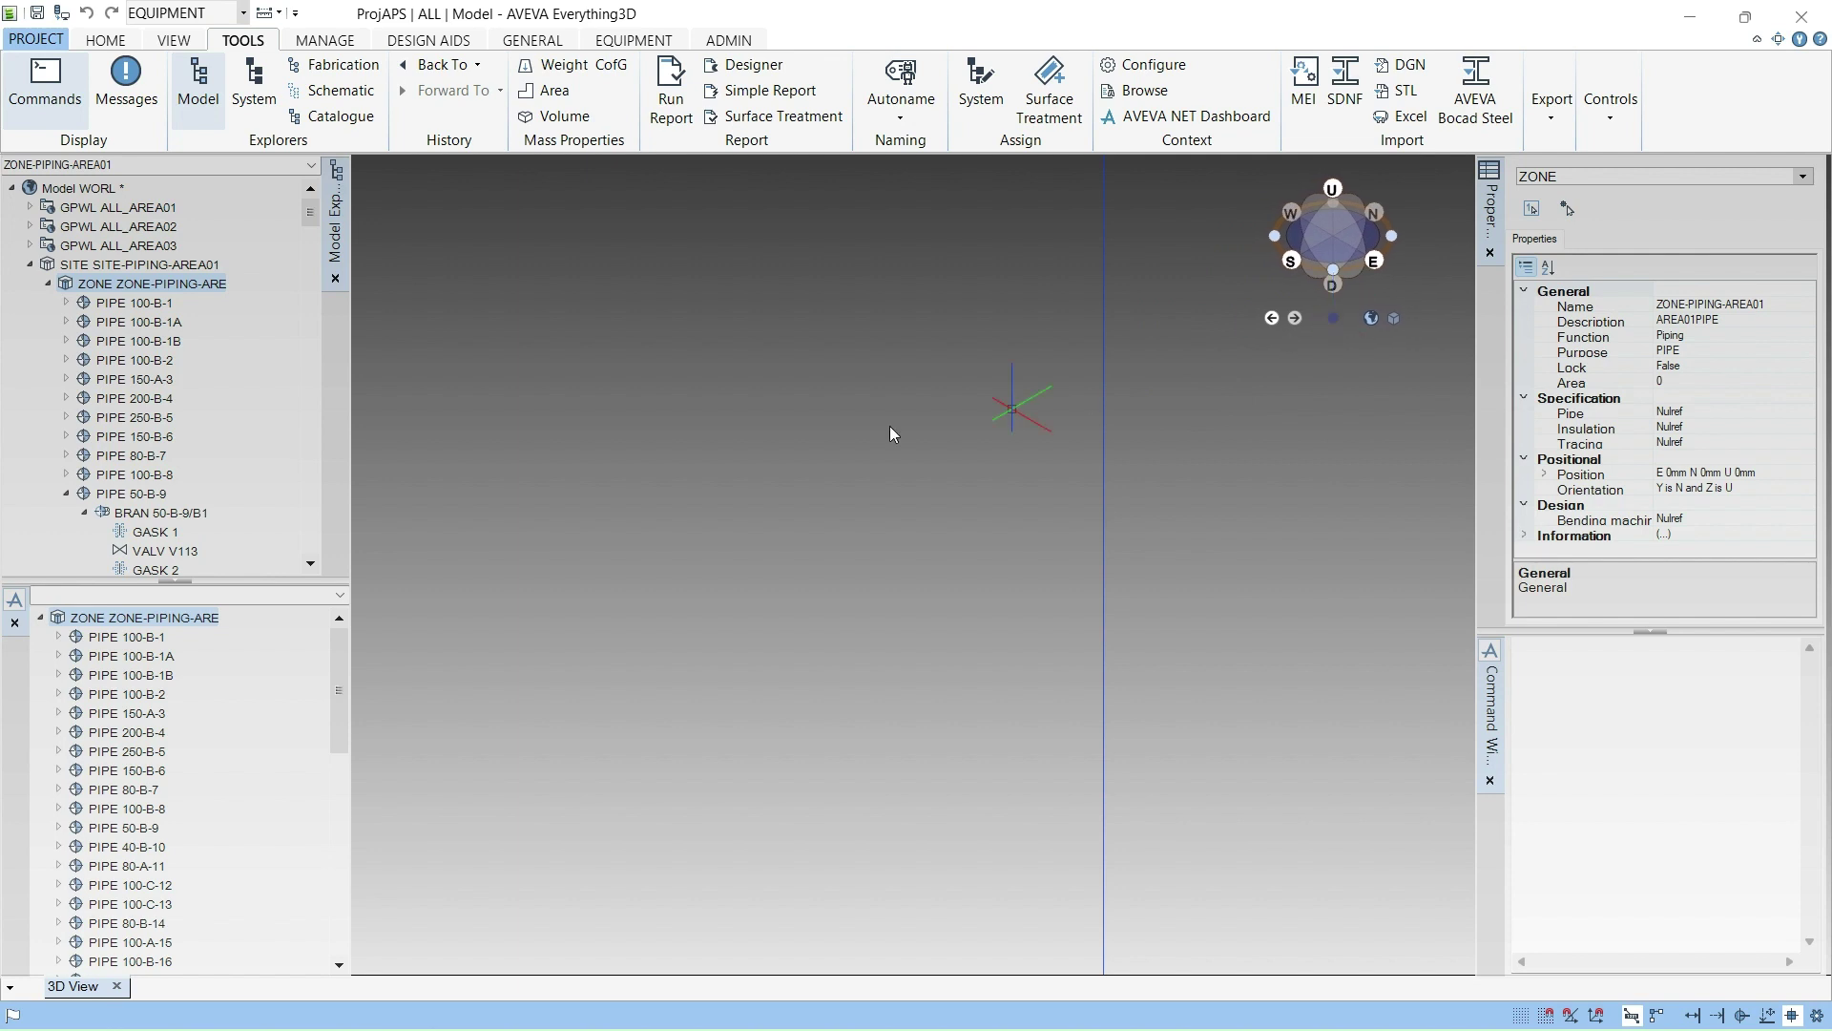
middle_drag(666, 594, 530, 276)
middle_drag(641, 371, 274, 170)
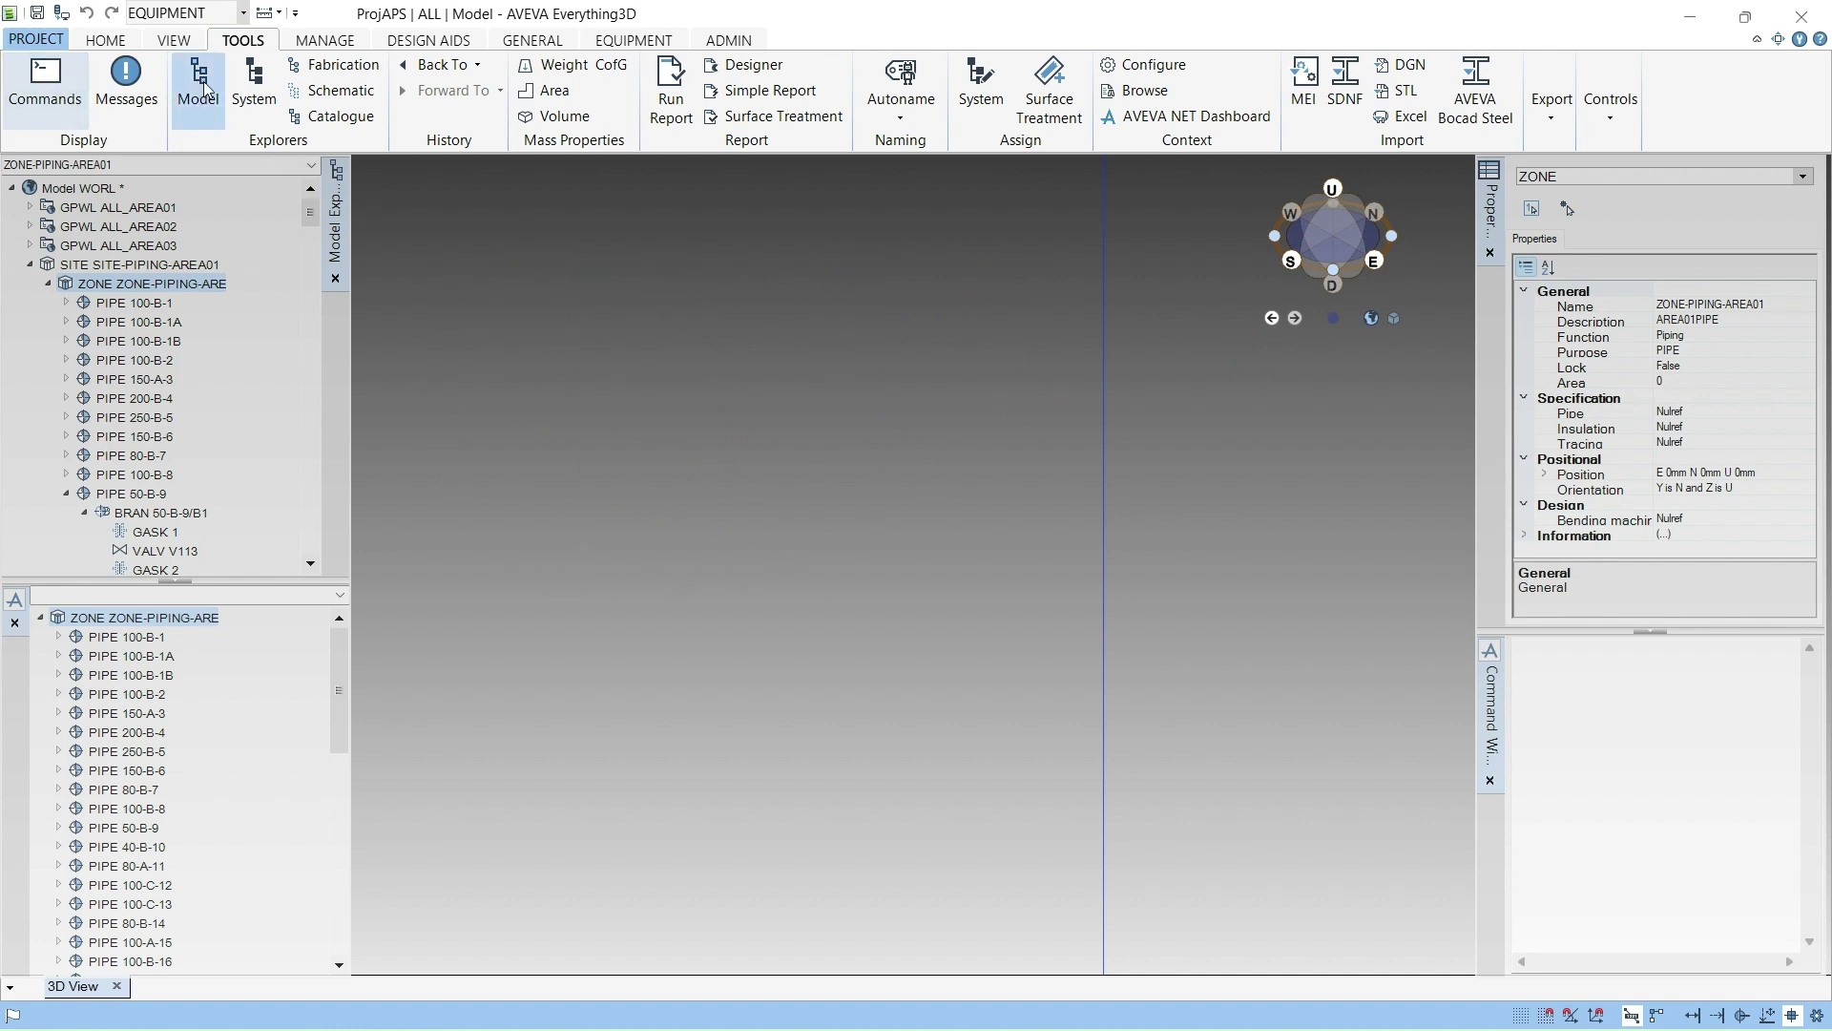
Examine the project's View options for PowerCompass, Selection & Snaps and Configuration, and return to the model.
click(106, 40)
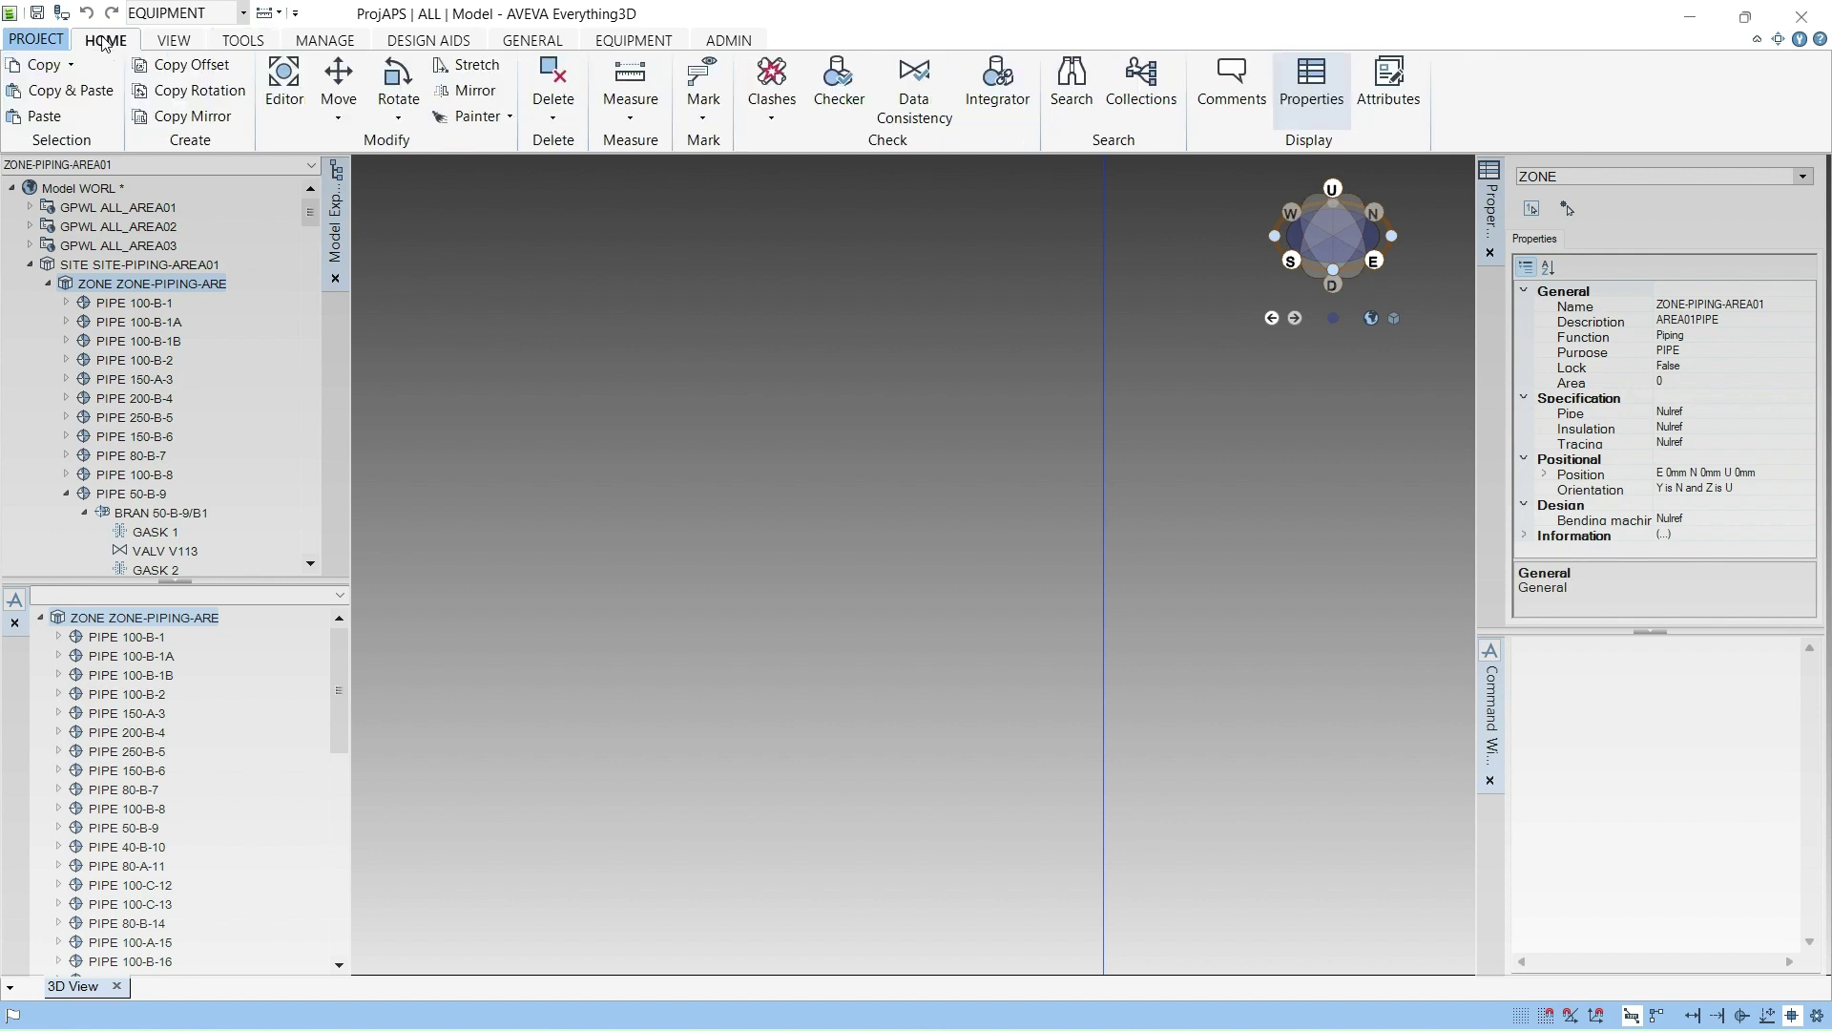
click(51, 40)
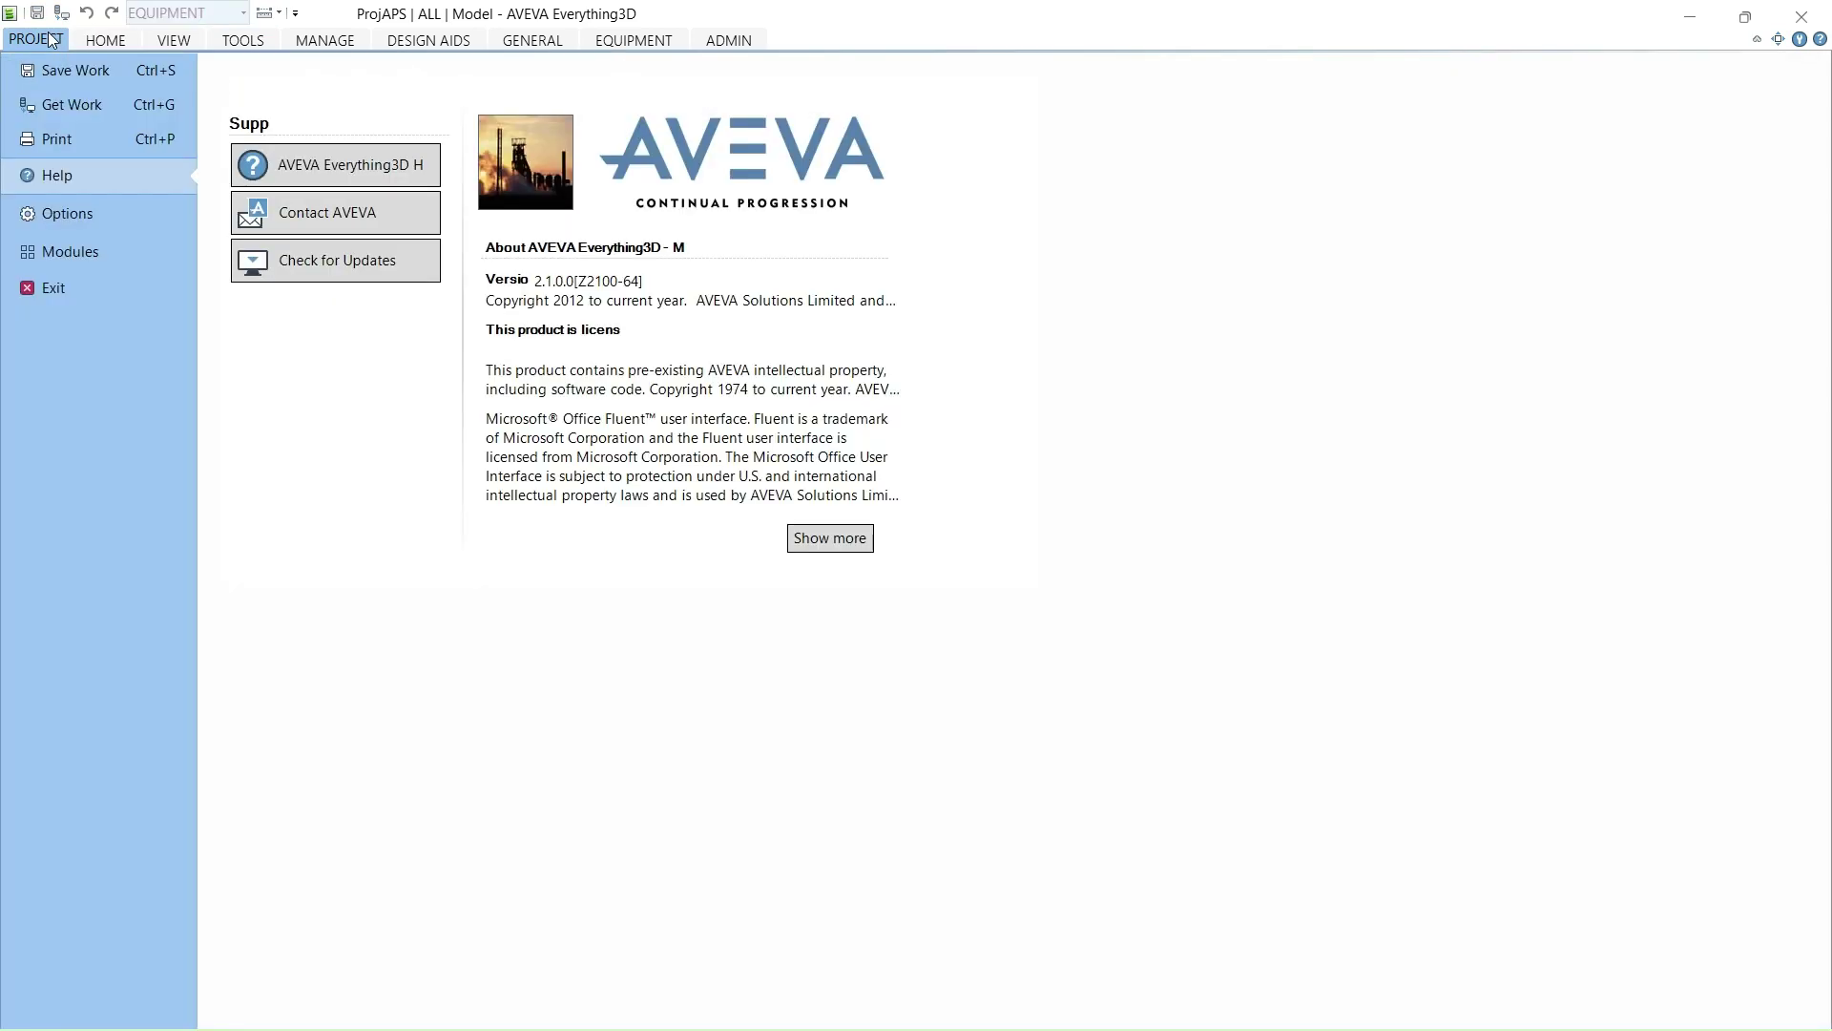
click(74, 216)
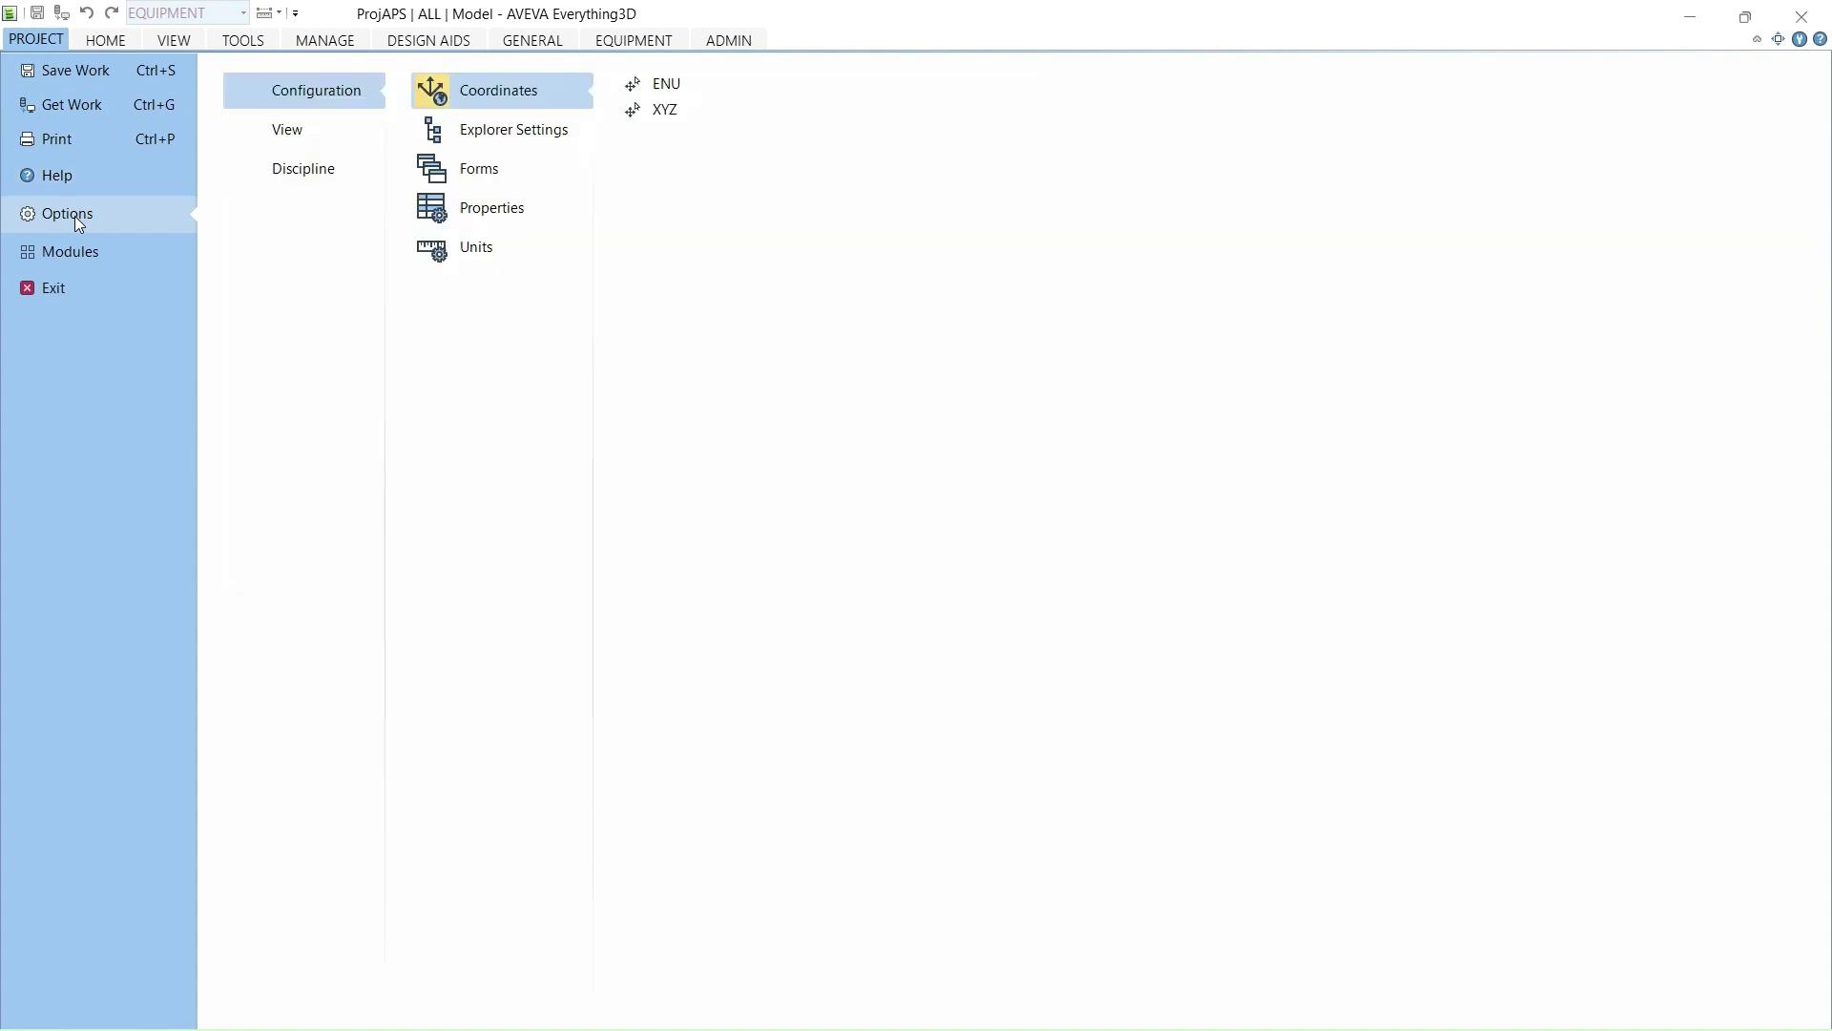
click(305, 131)
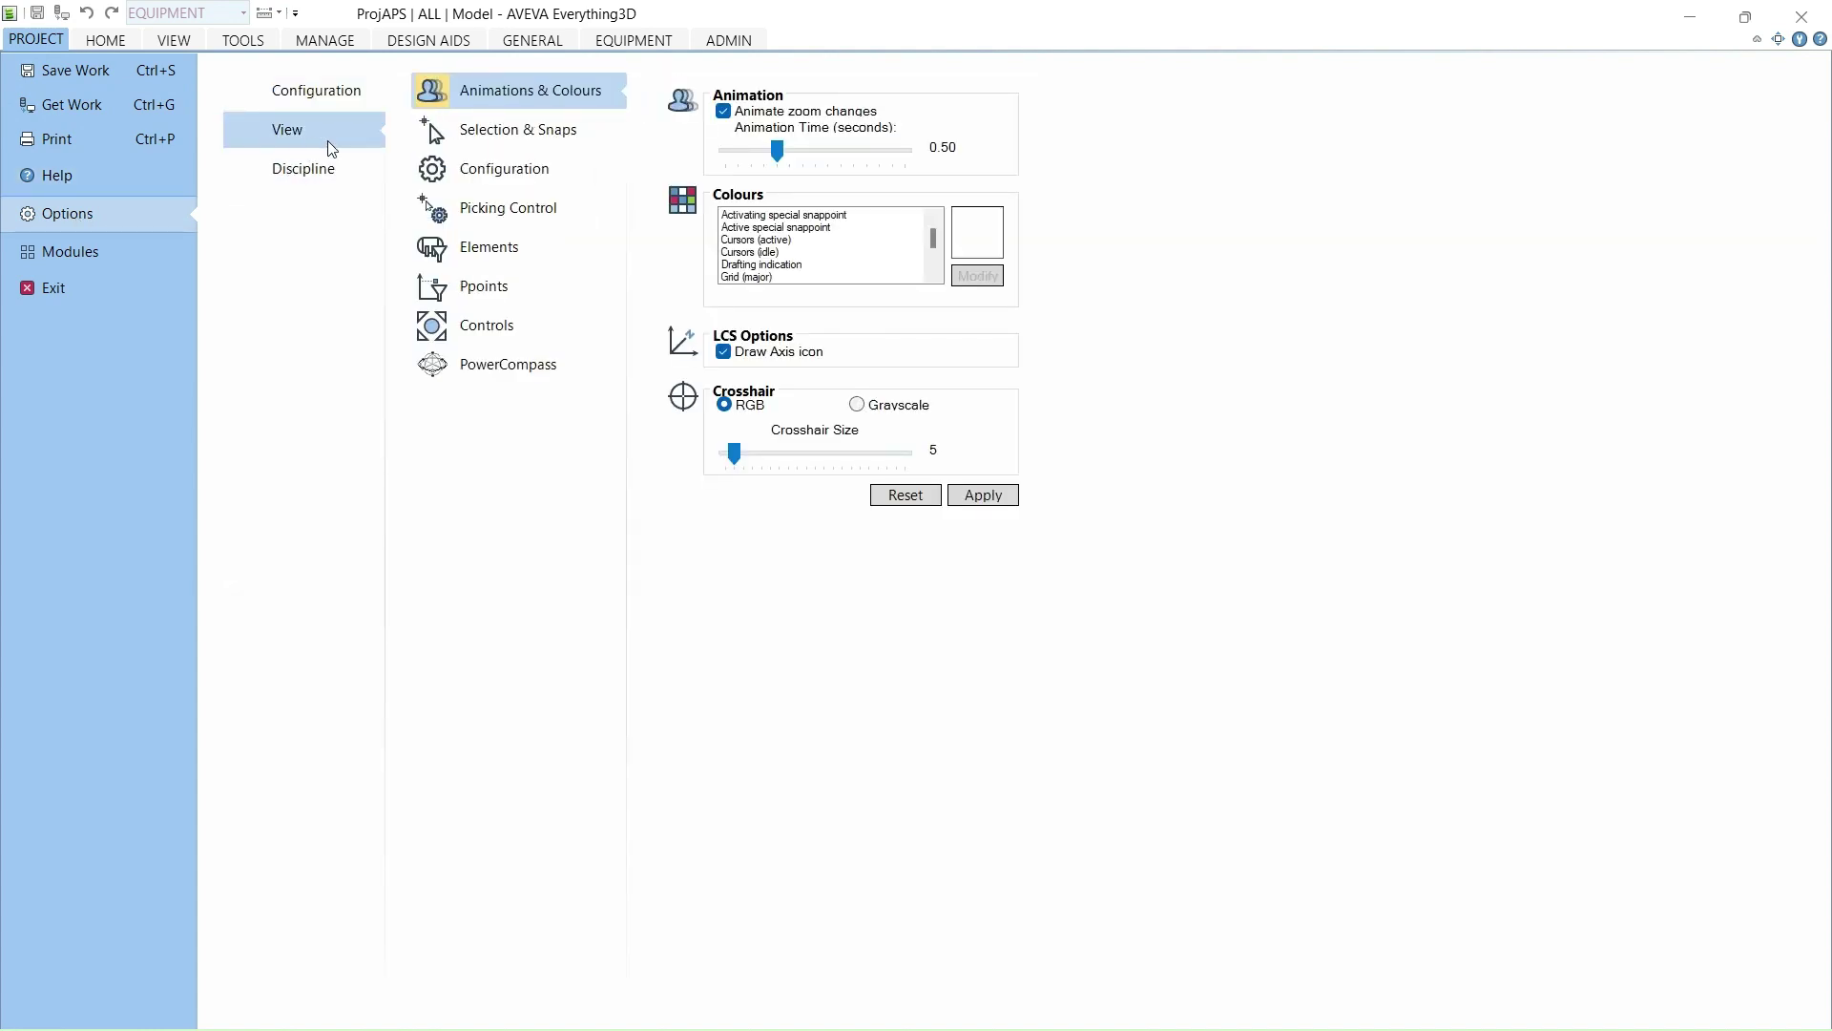
click(517, 374)
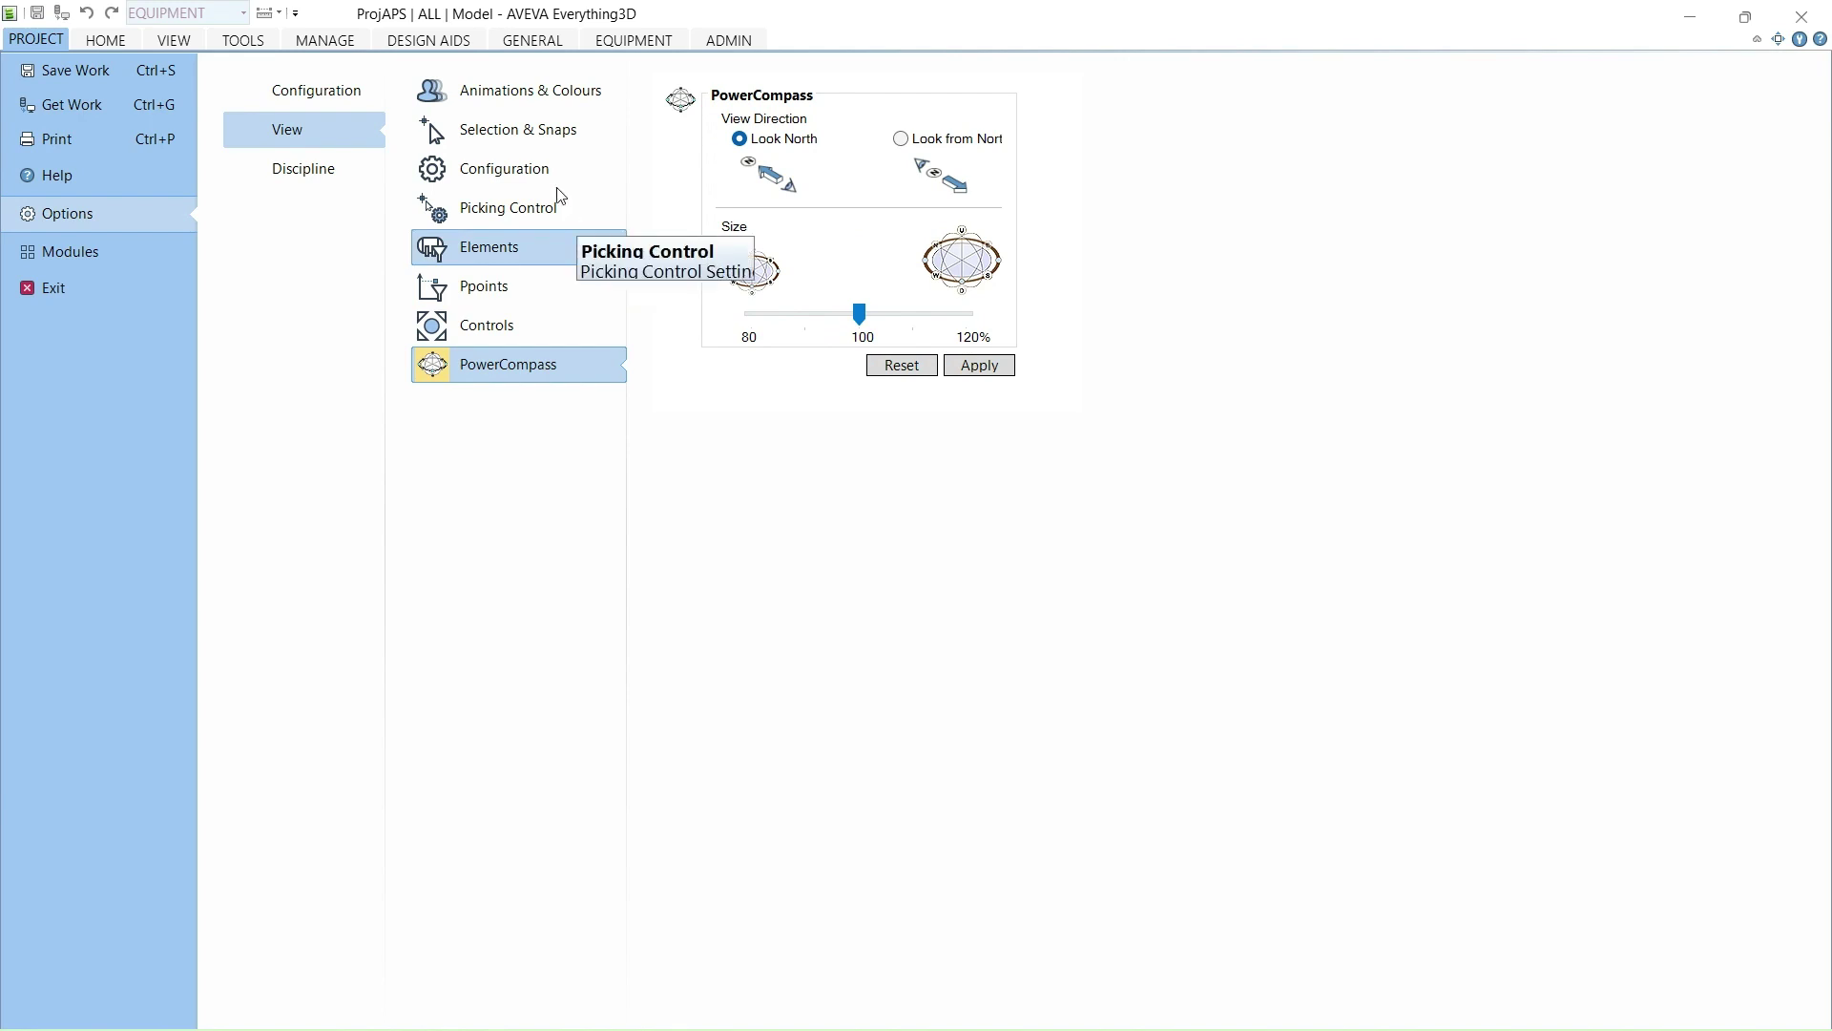
click(535, 126)
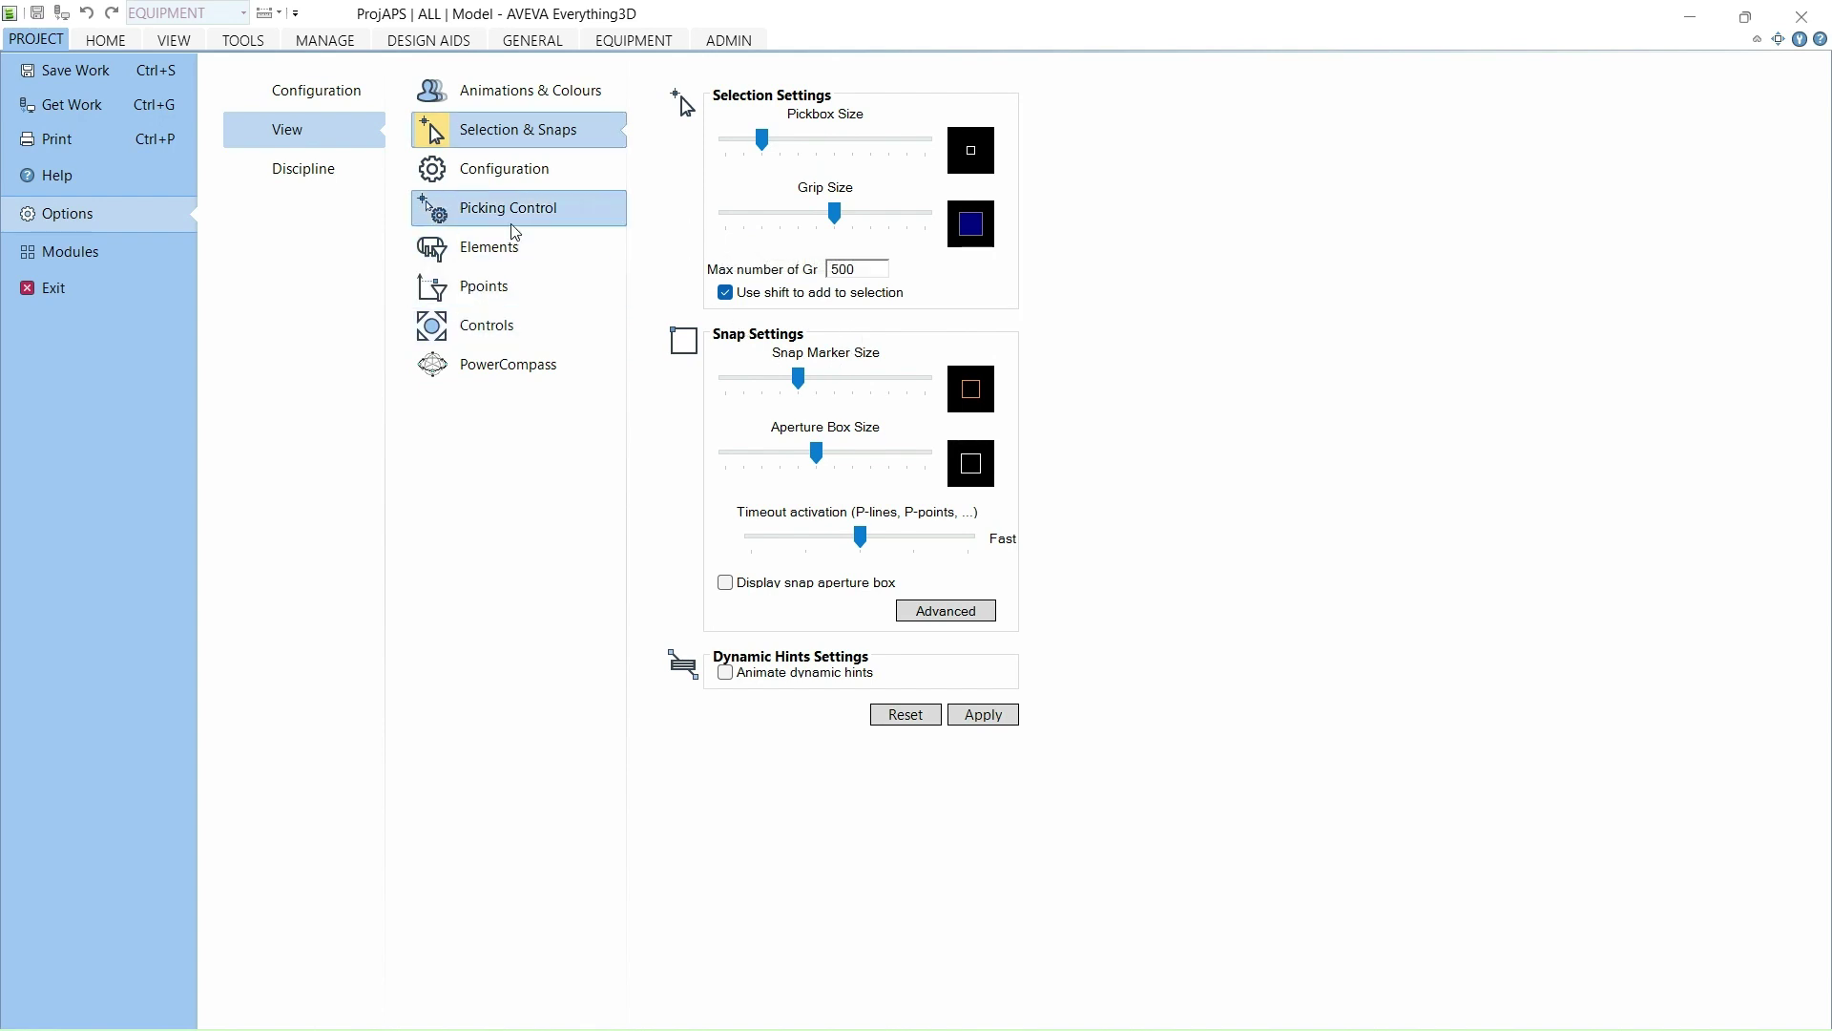
click(493, 175)
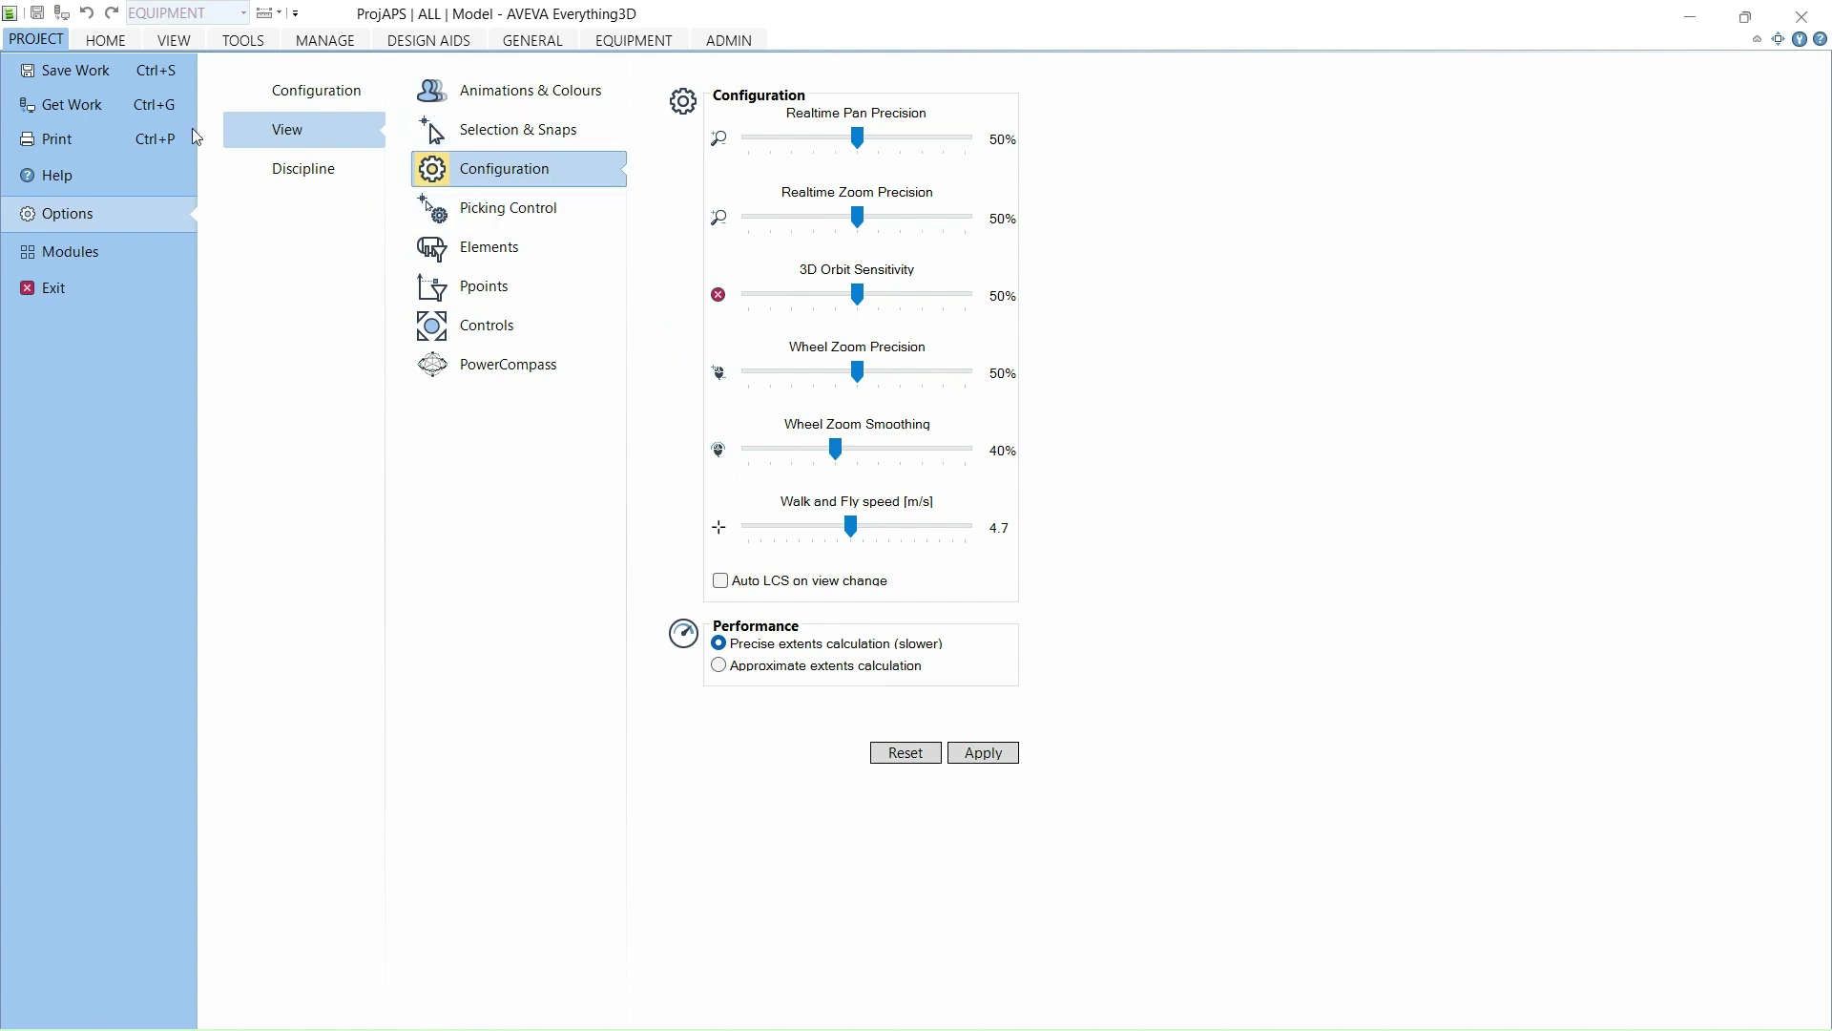
click(17, 40)
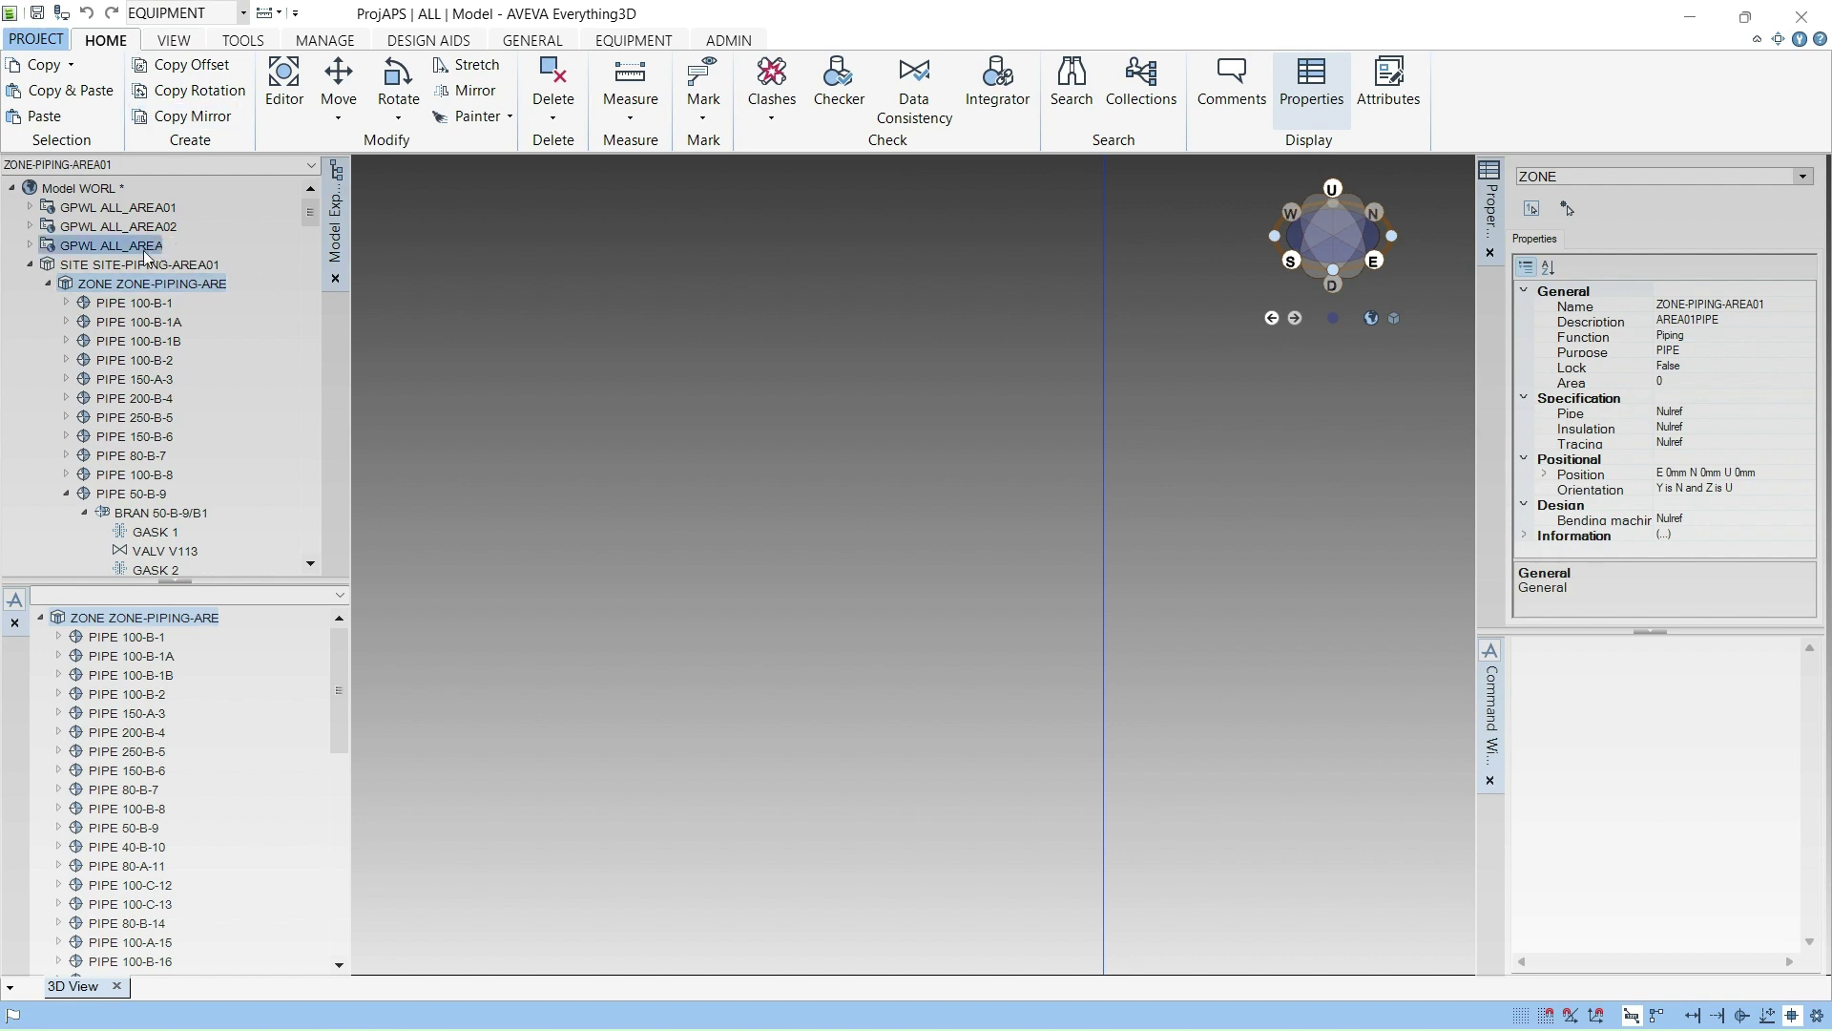
drag(134, 285, 517, 313)
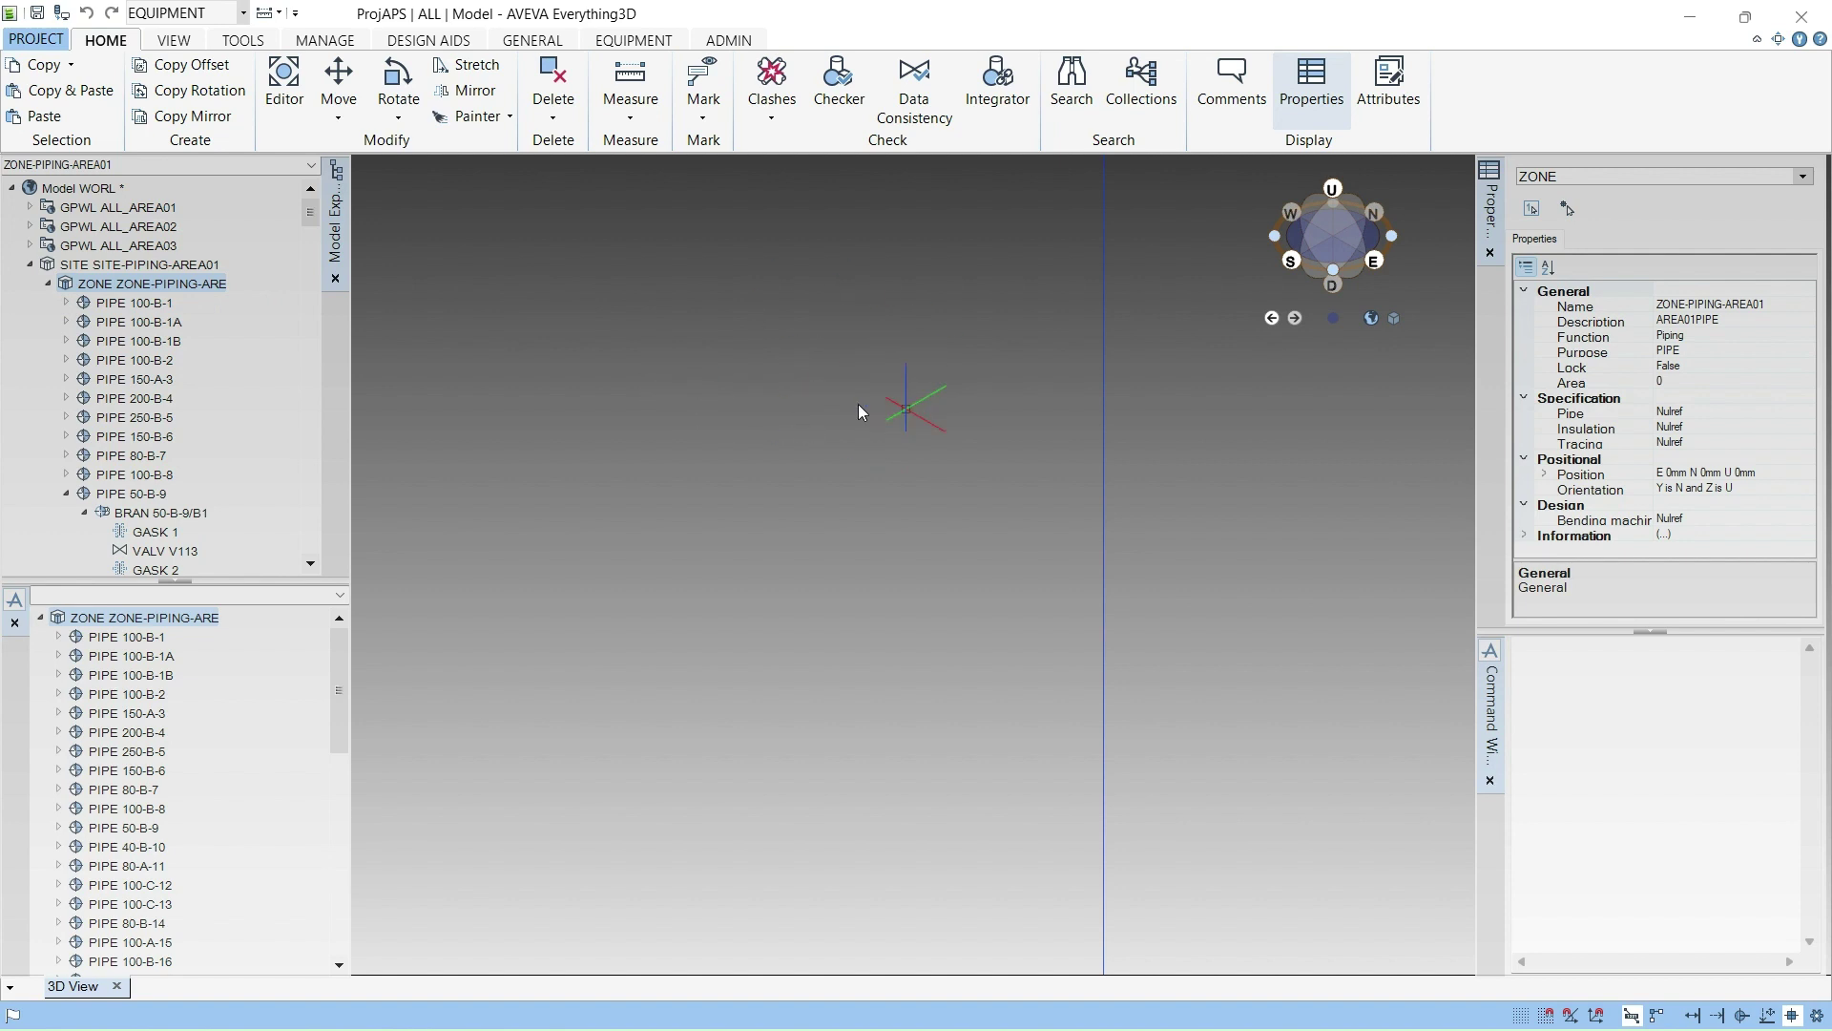
middle_drag(859, 411, 711, 420)
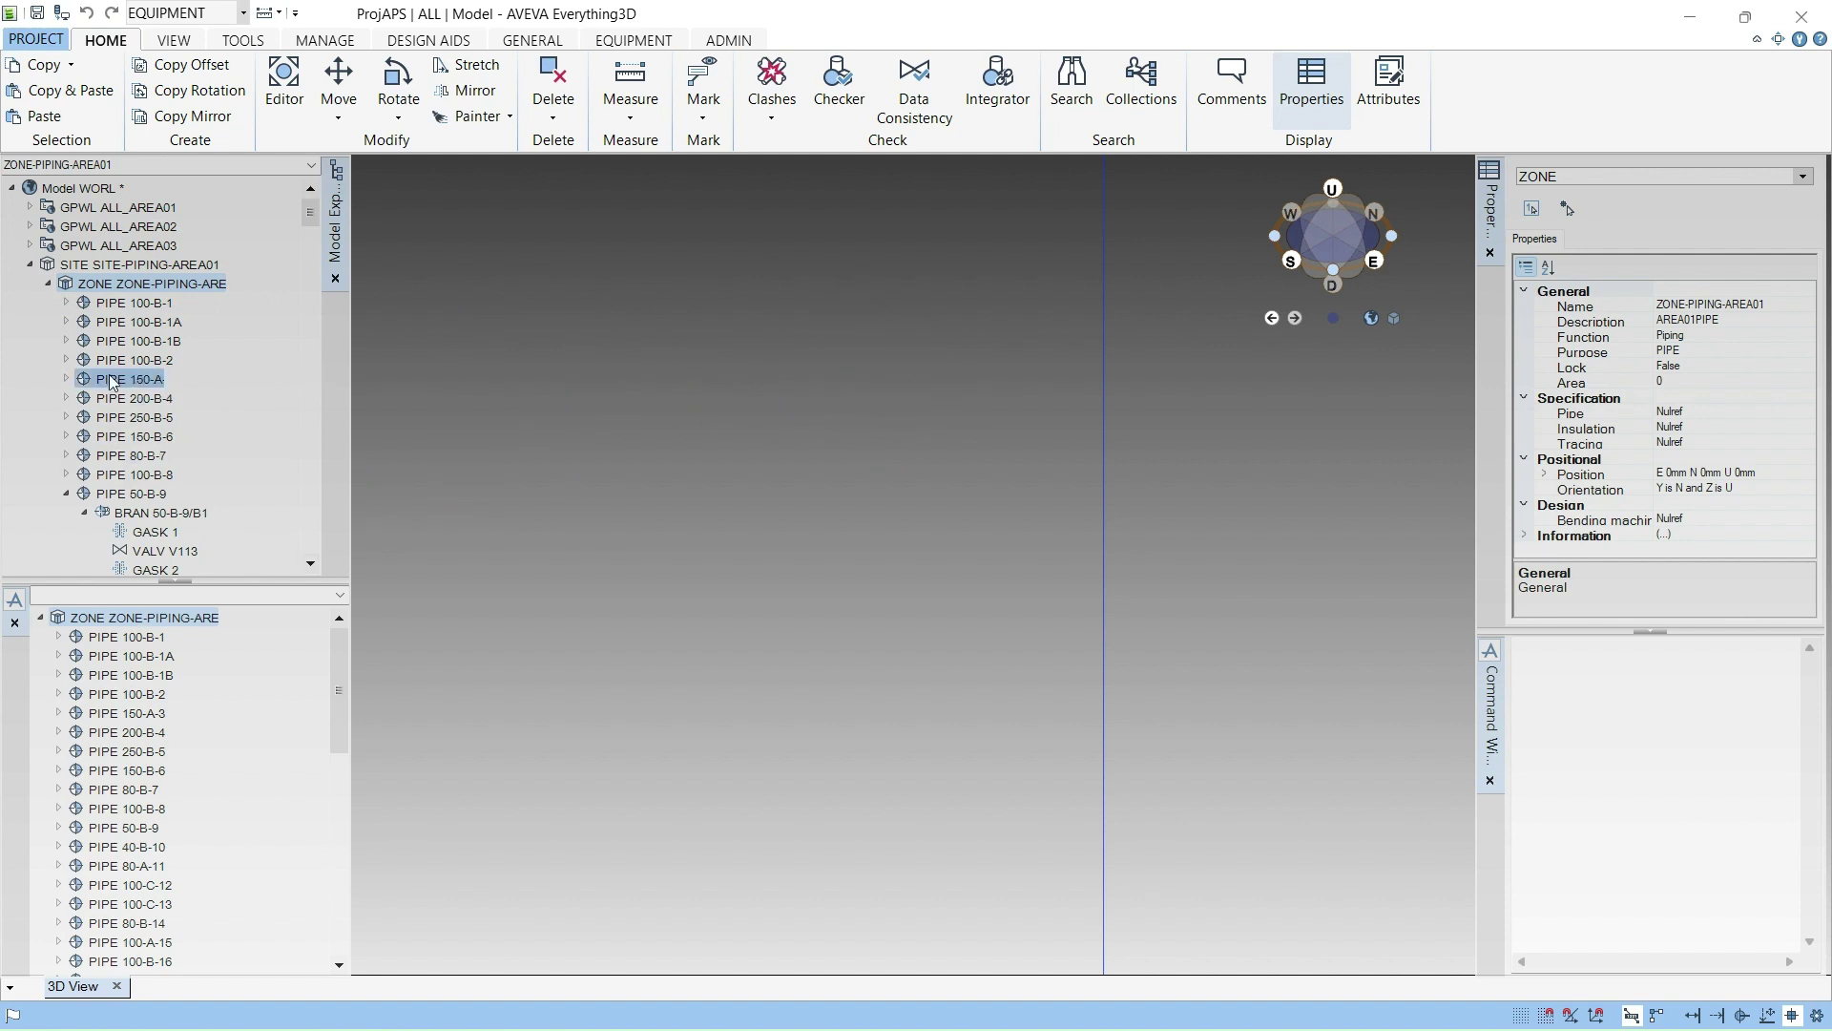
drag(133, 303, 152, 666)
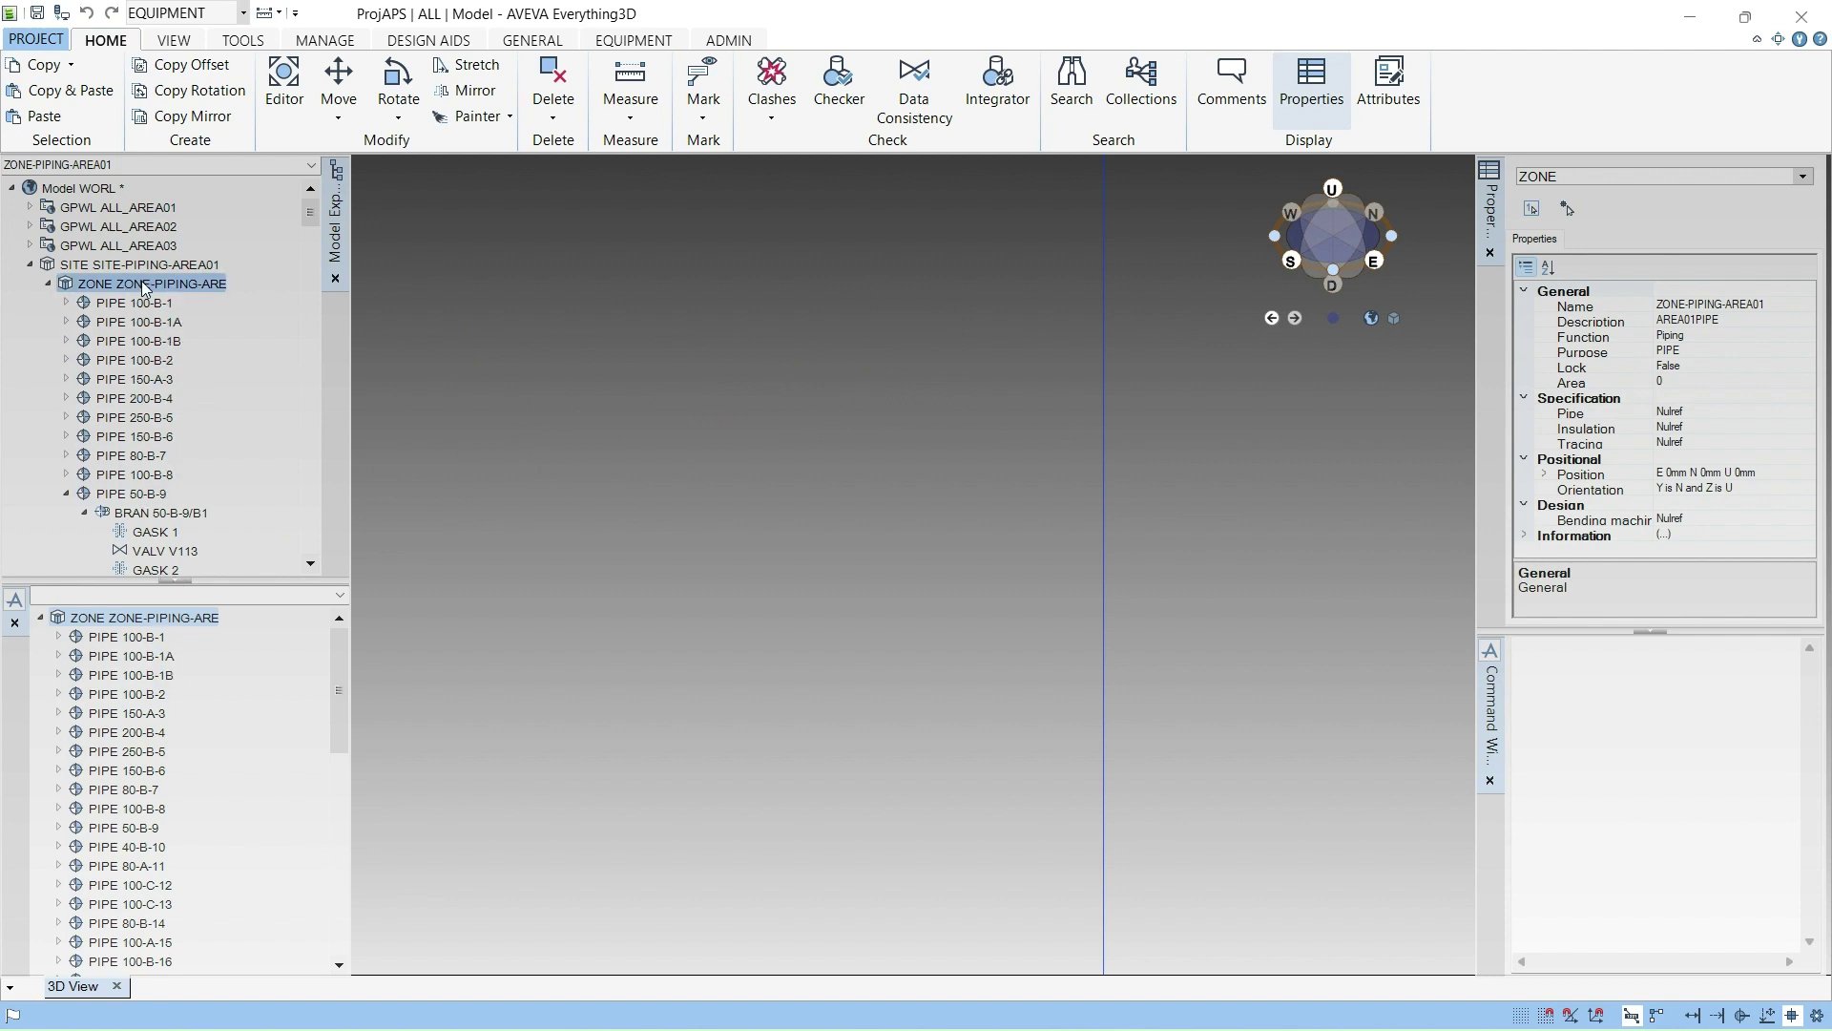
Collapse ZONE-PIPING-AREA01, and select SITE-EQUIPMENT-AREA01 and expand it down to its zone's equipment items.
click(50, 284)
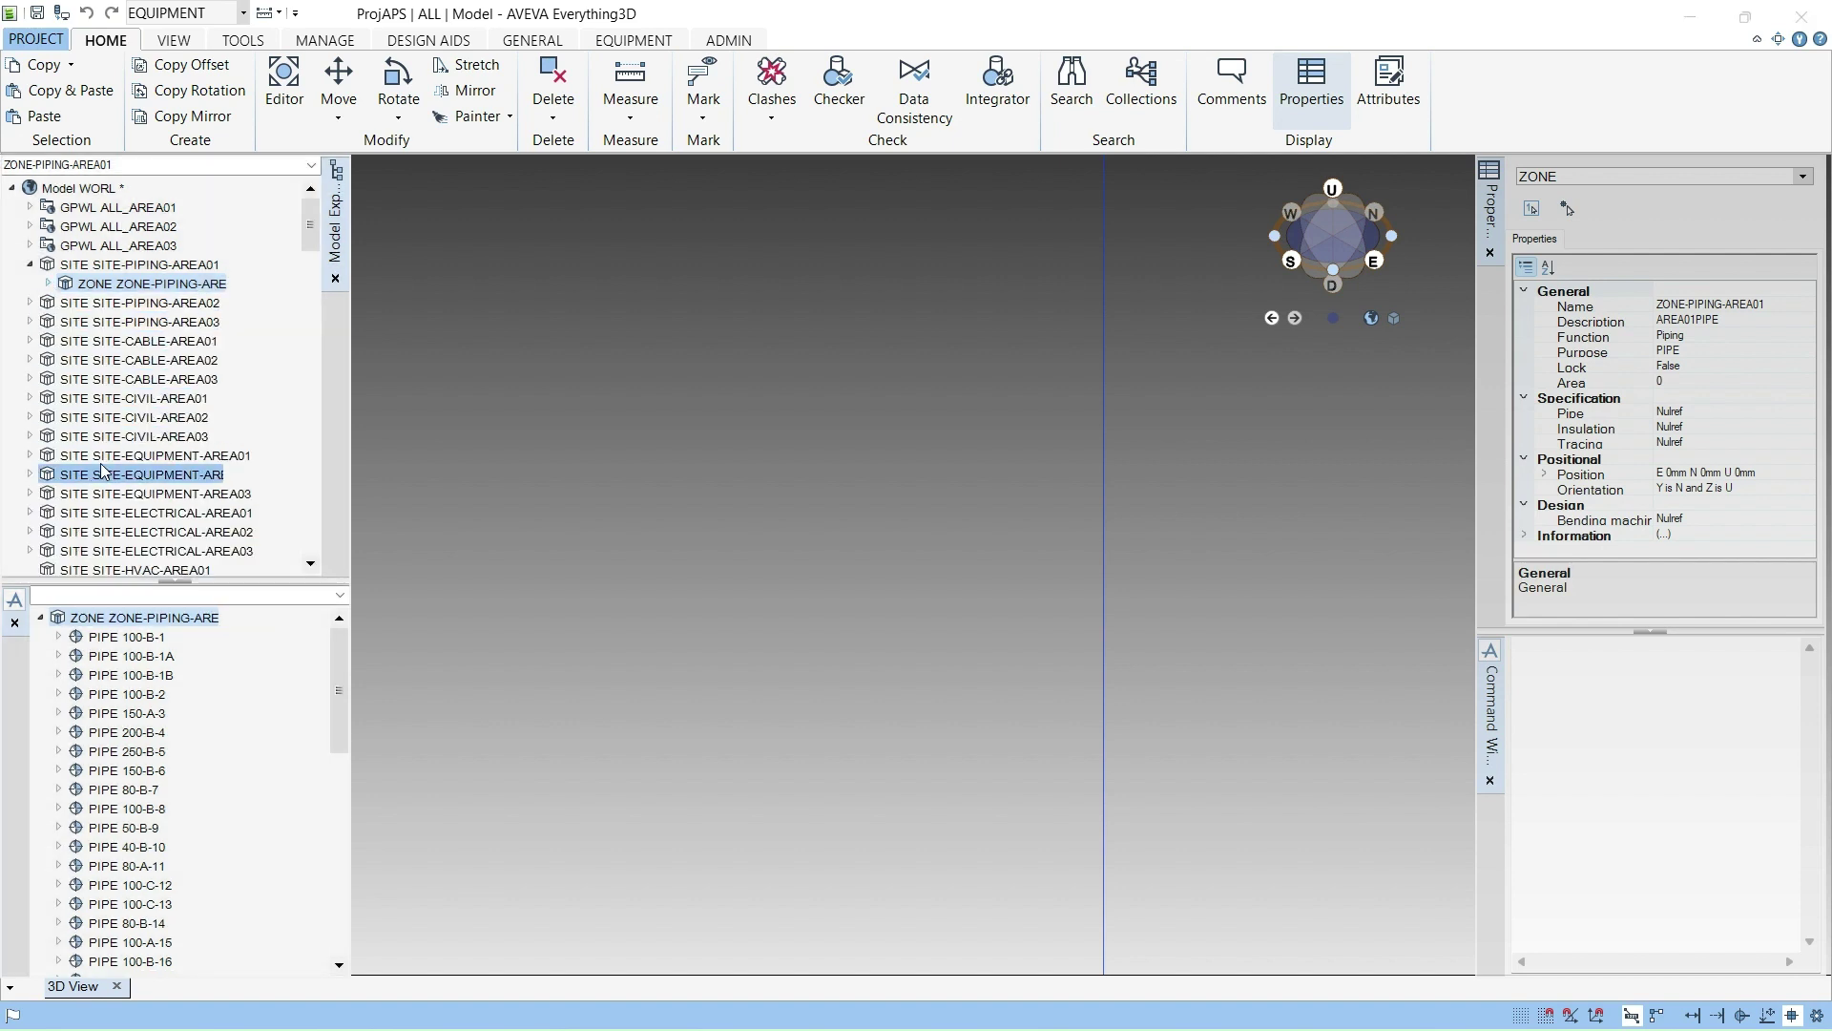
click(35, 460)
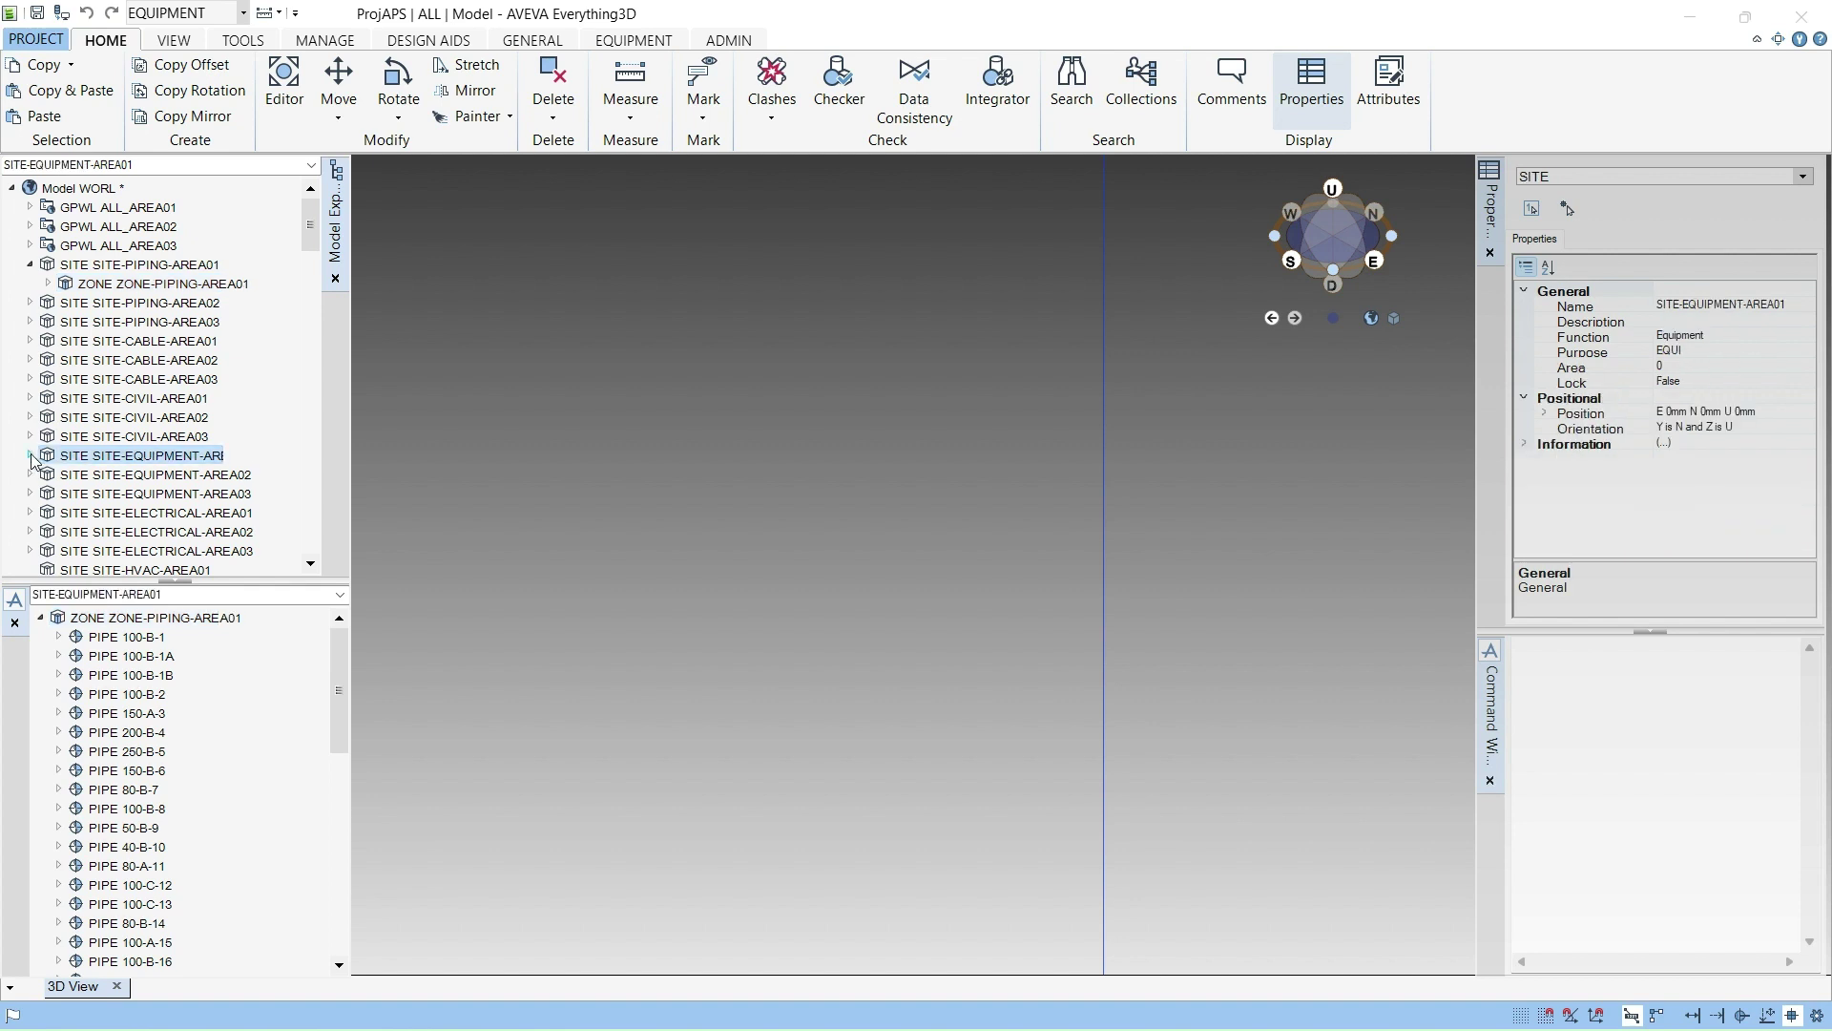
click(32, 459)
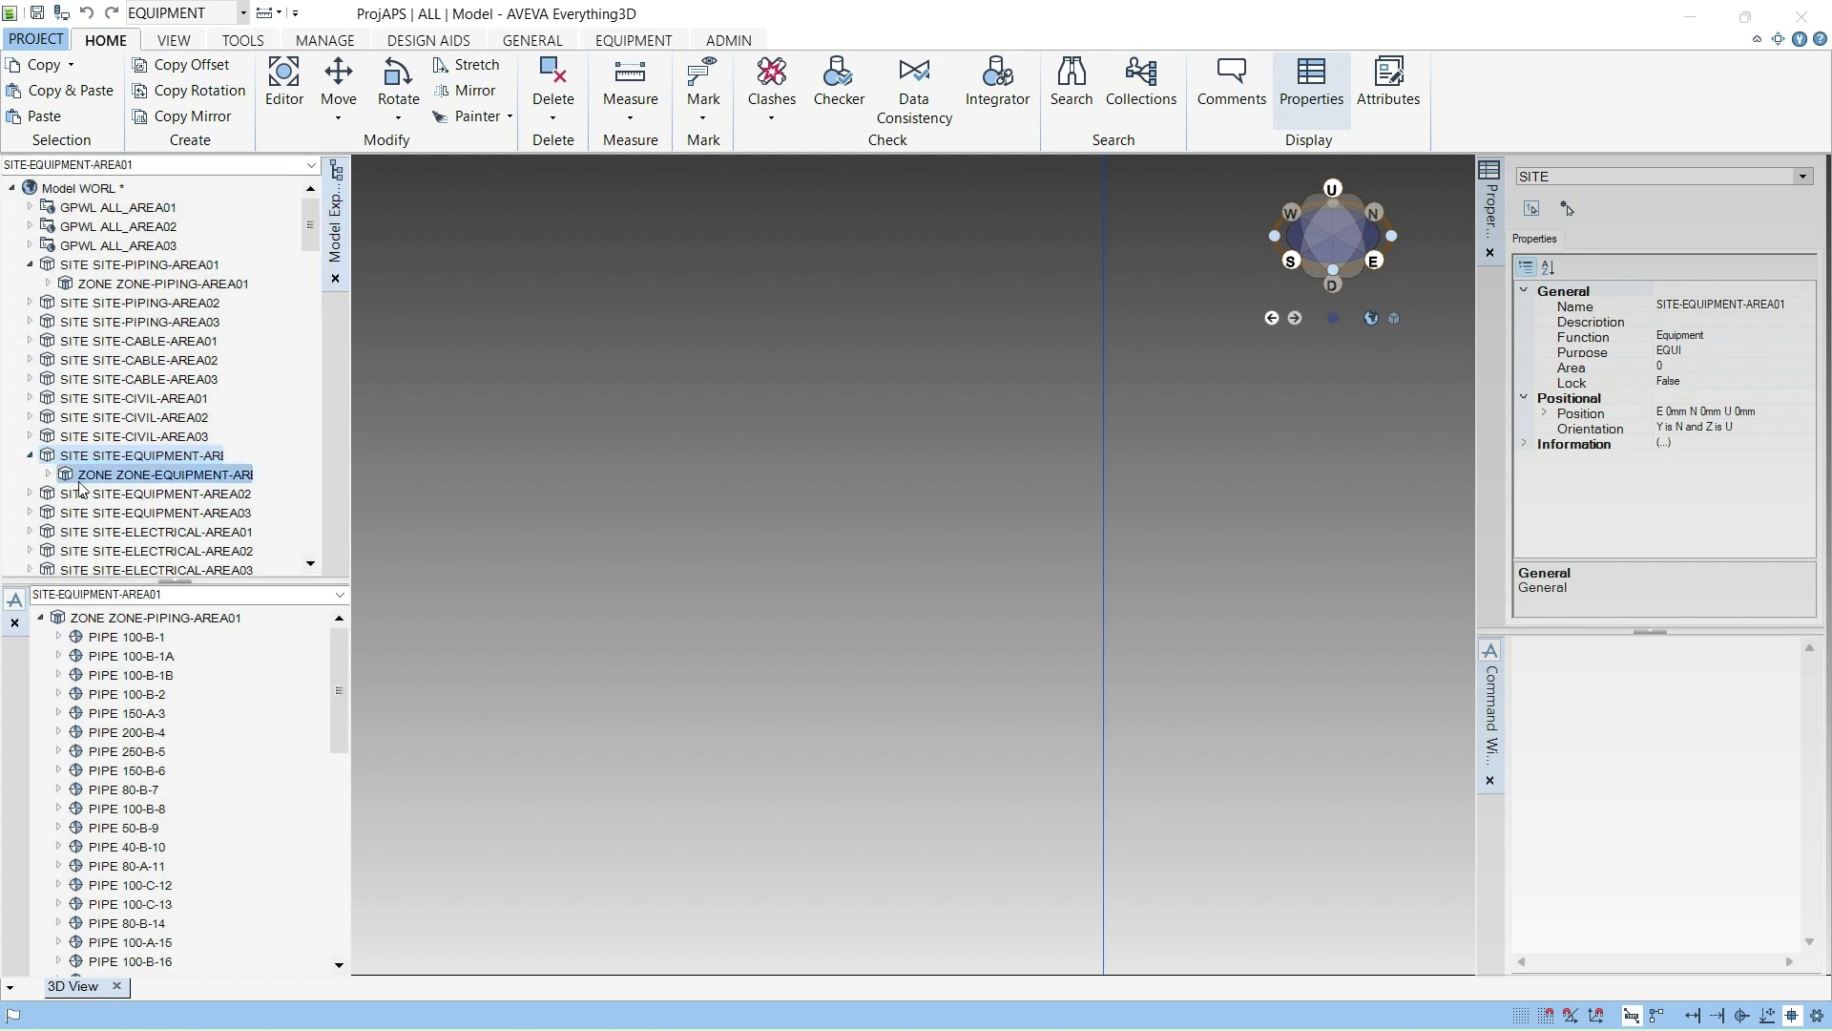
click(48, 475)
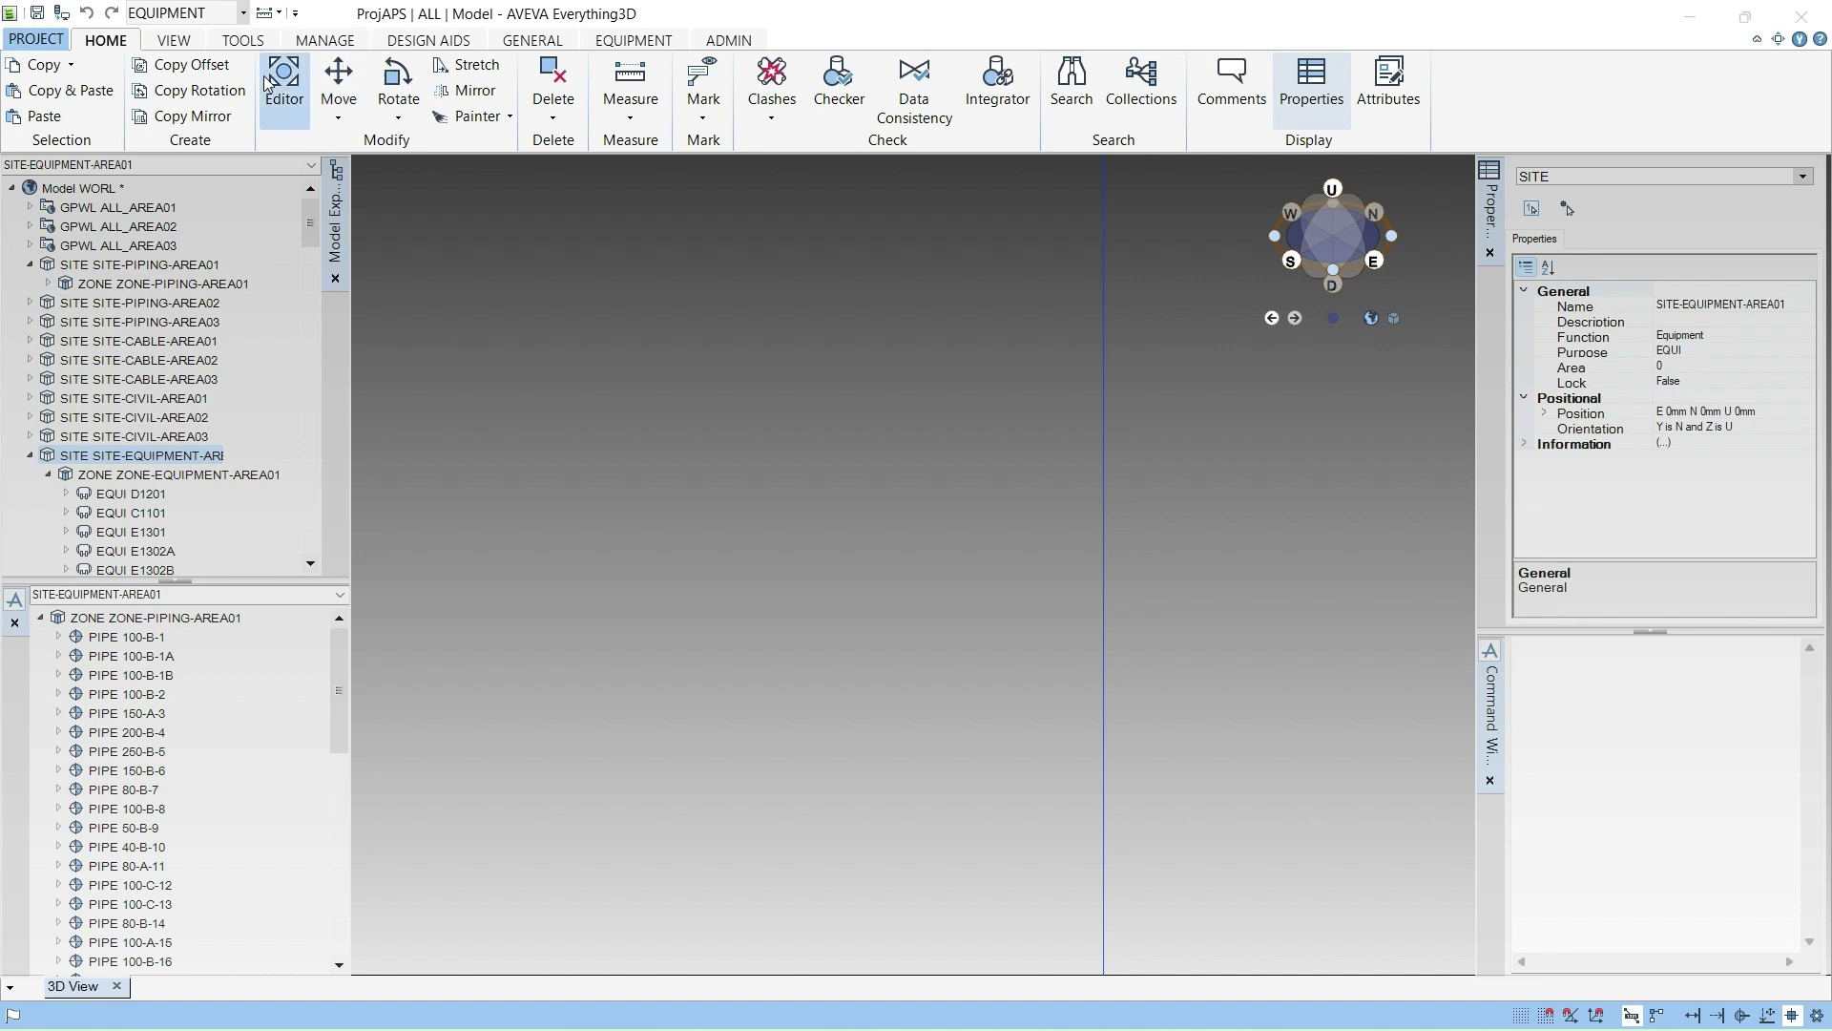
Add SITE-EQUIPMENT-AREA01 to the 3D view as the current element.
click(175, 40)
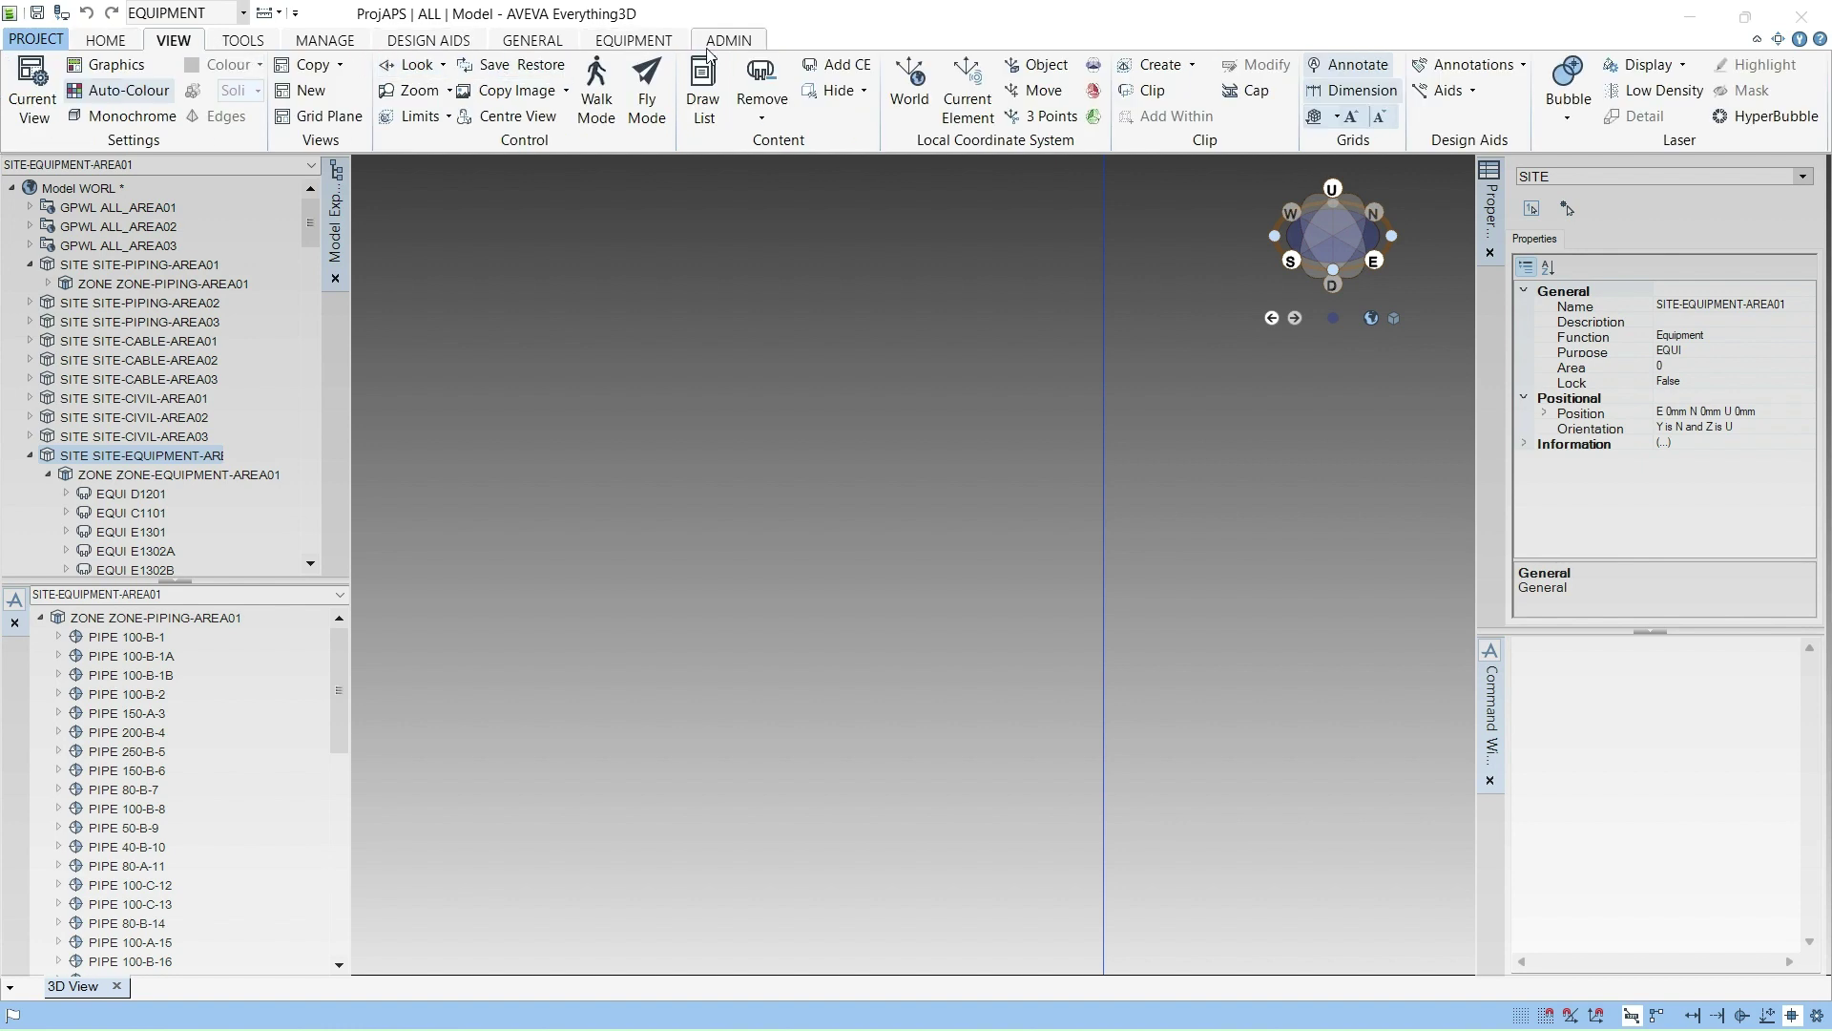
click(830, 66)
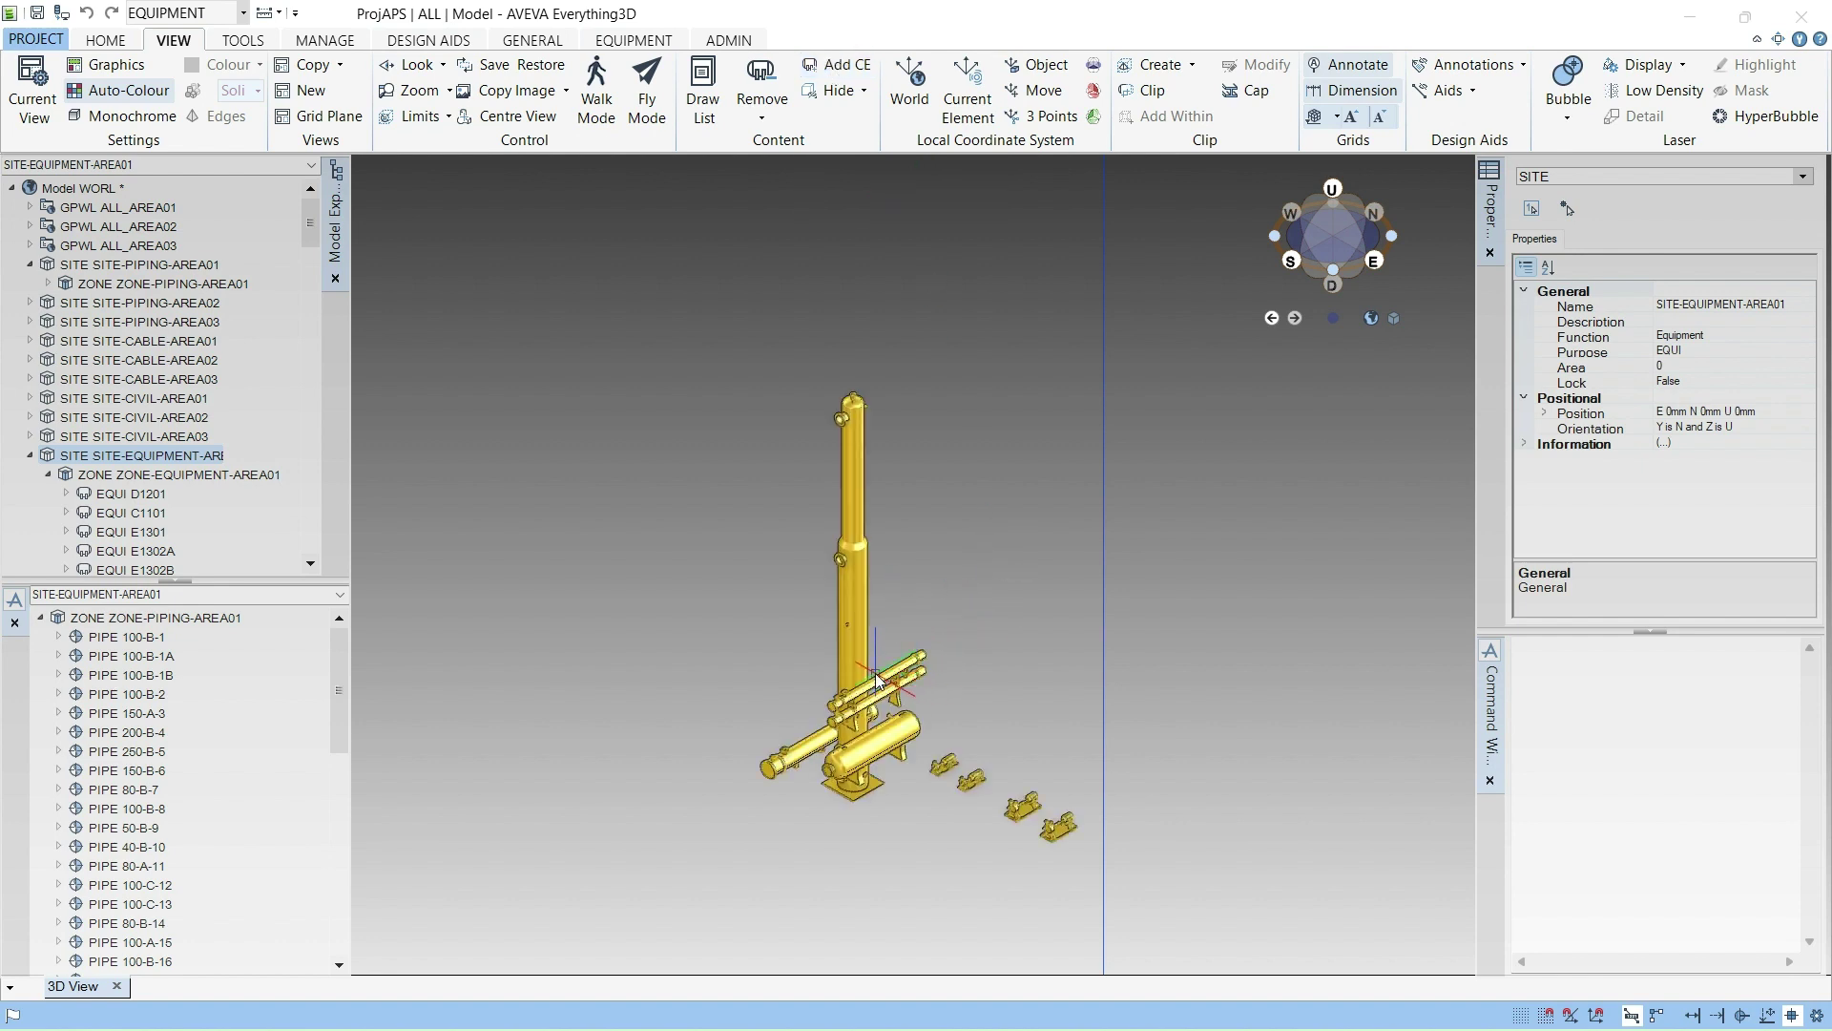
scroll(777, 533, up, 3)
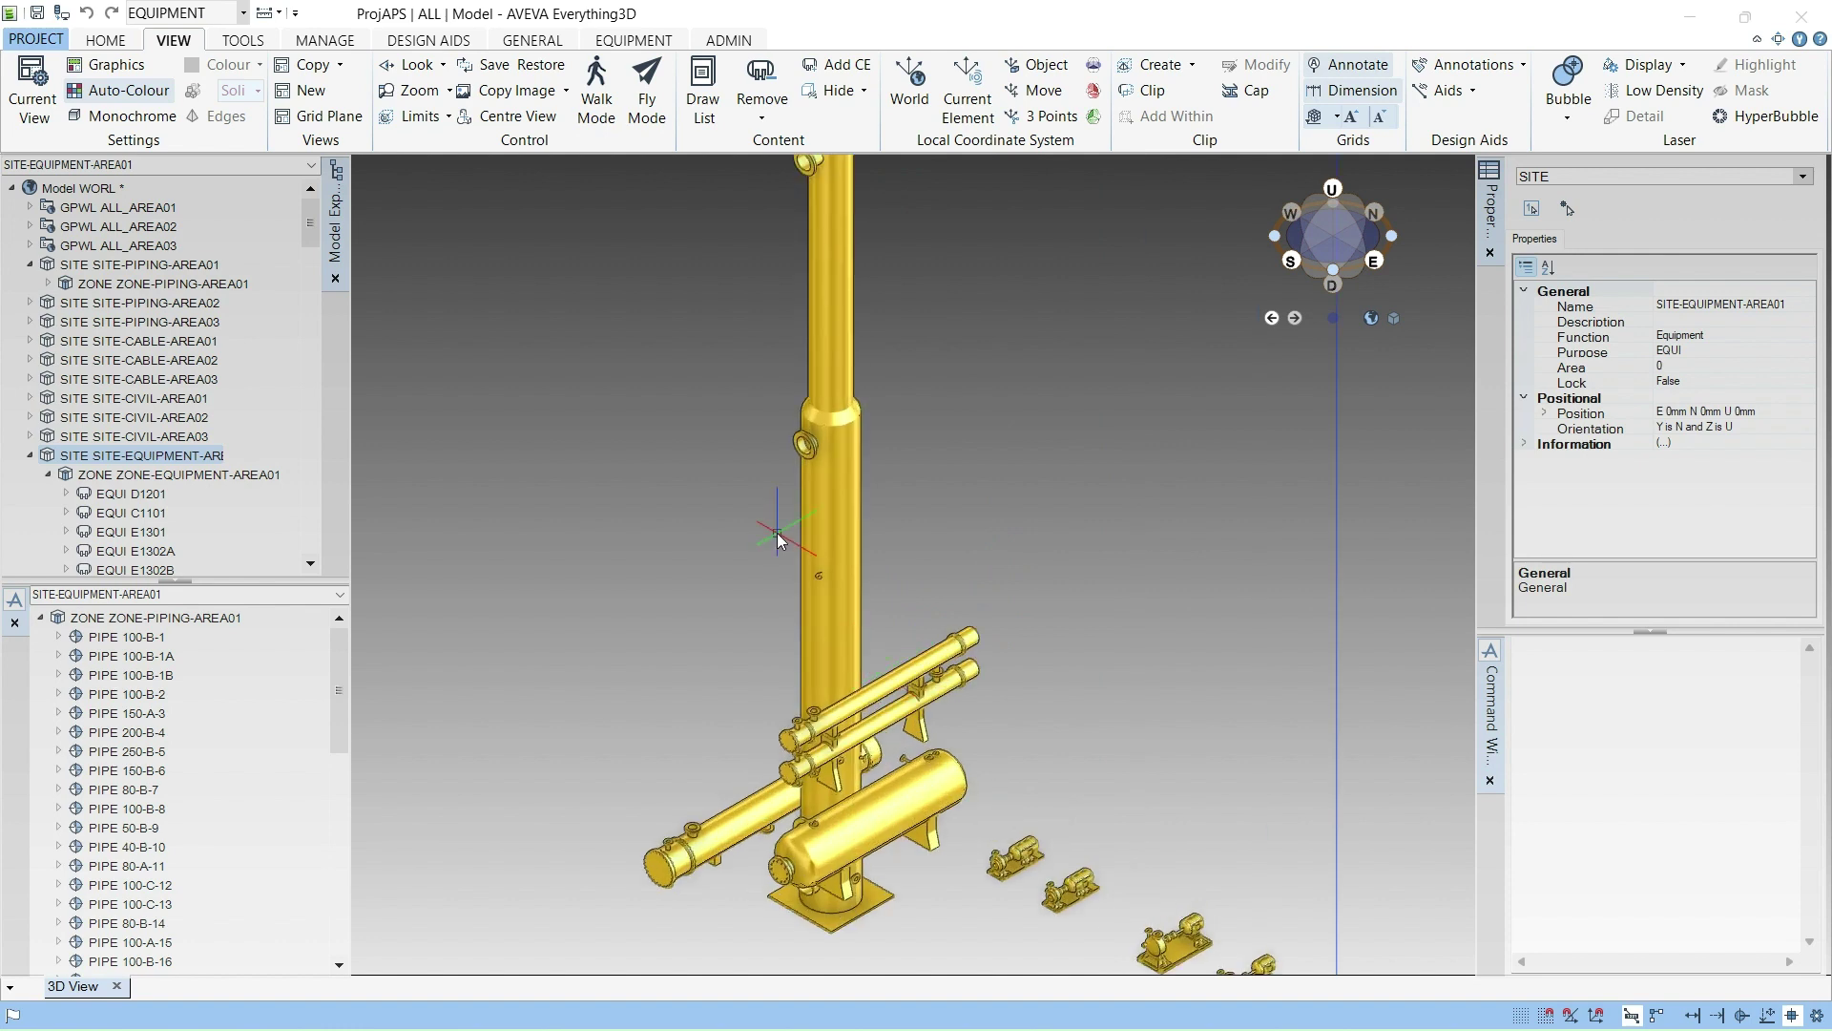
scroll(777, 532, down, 1)
scroll(777, 533, down, 1)
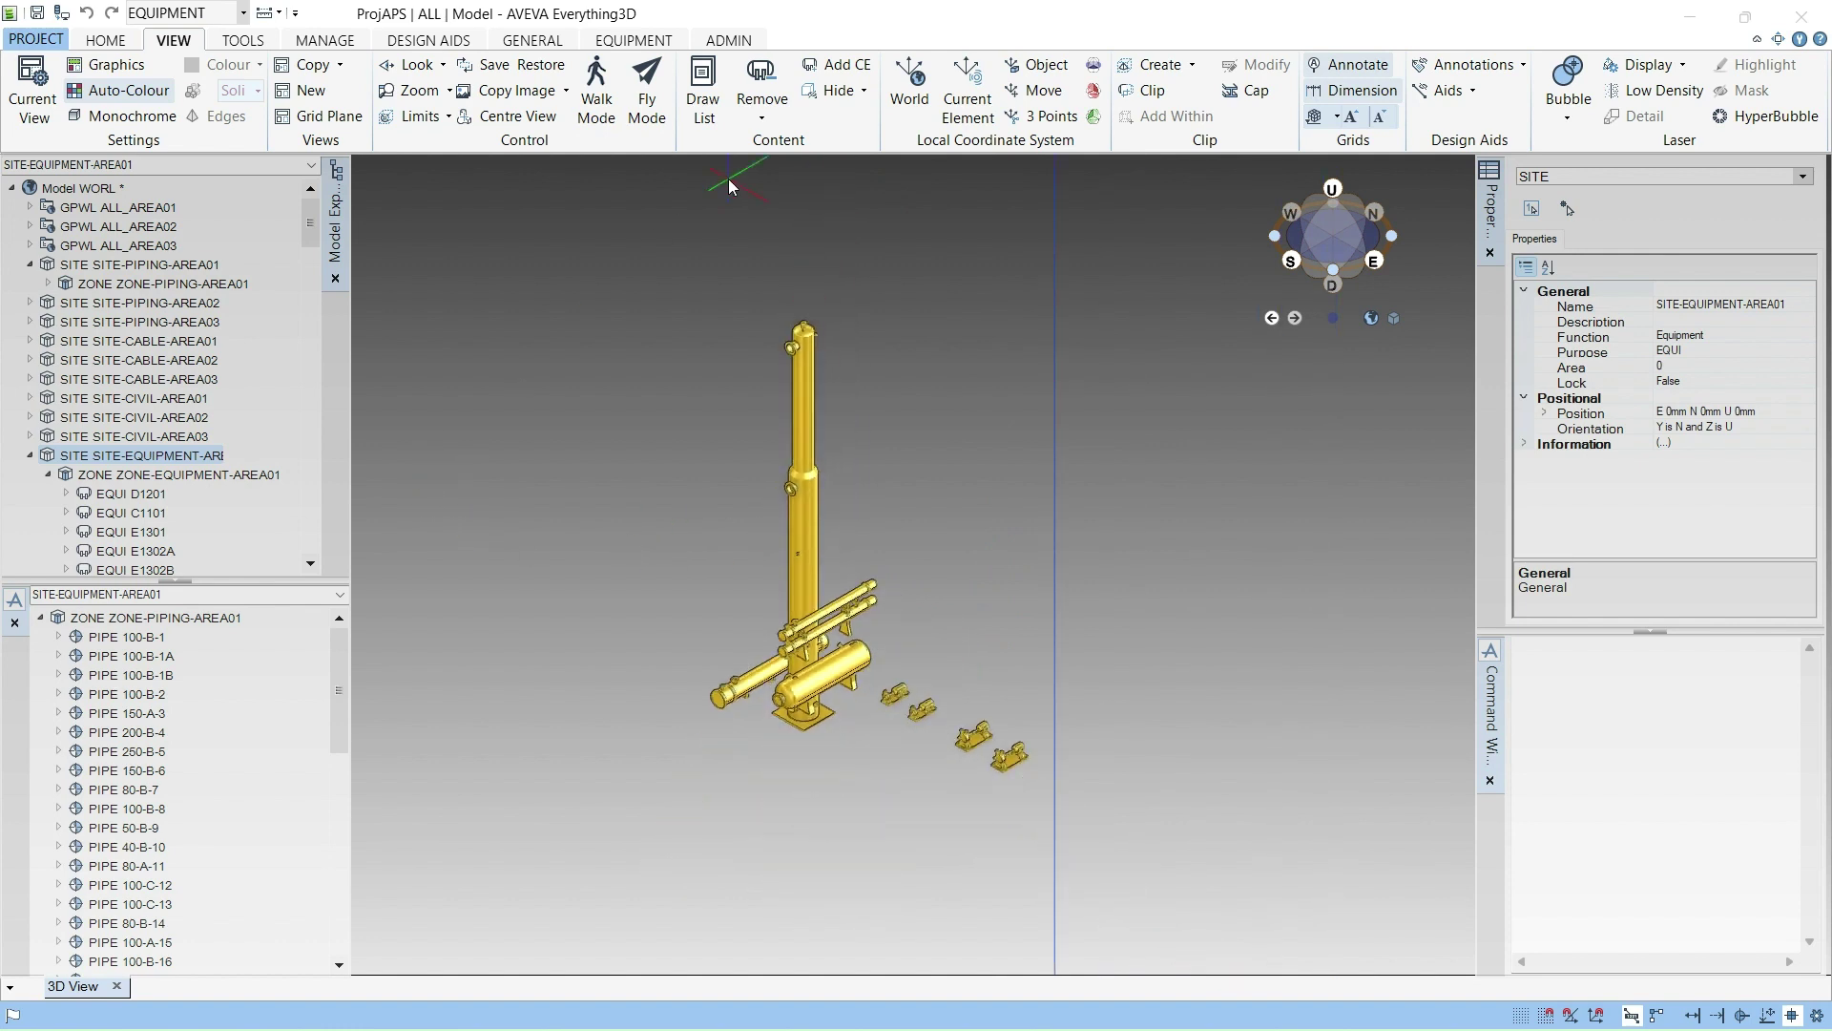
Select SITE-PIPING-AREA01 in the model hierarchy and add it to the 3D view alongside the equipment.
click(825, 67)
click(311, 244)
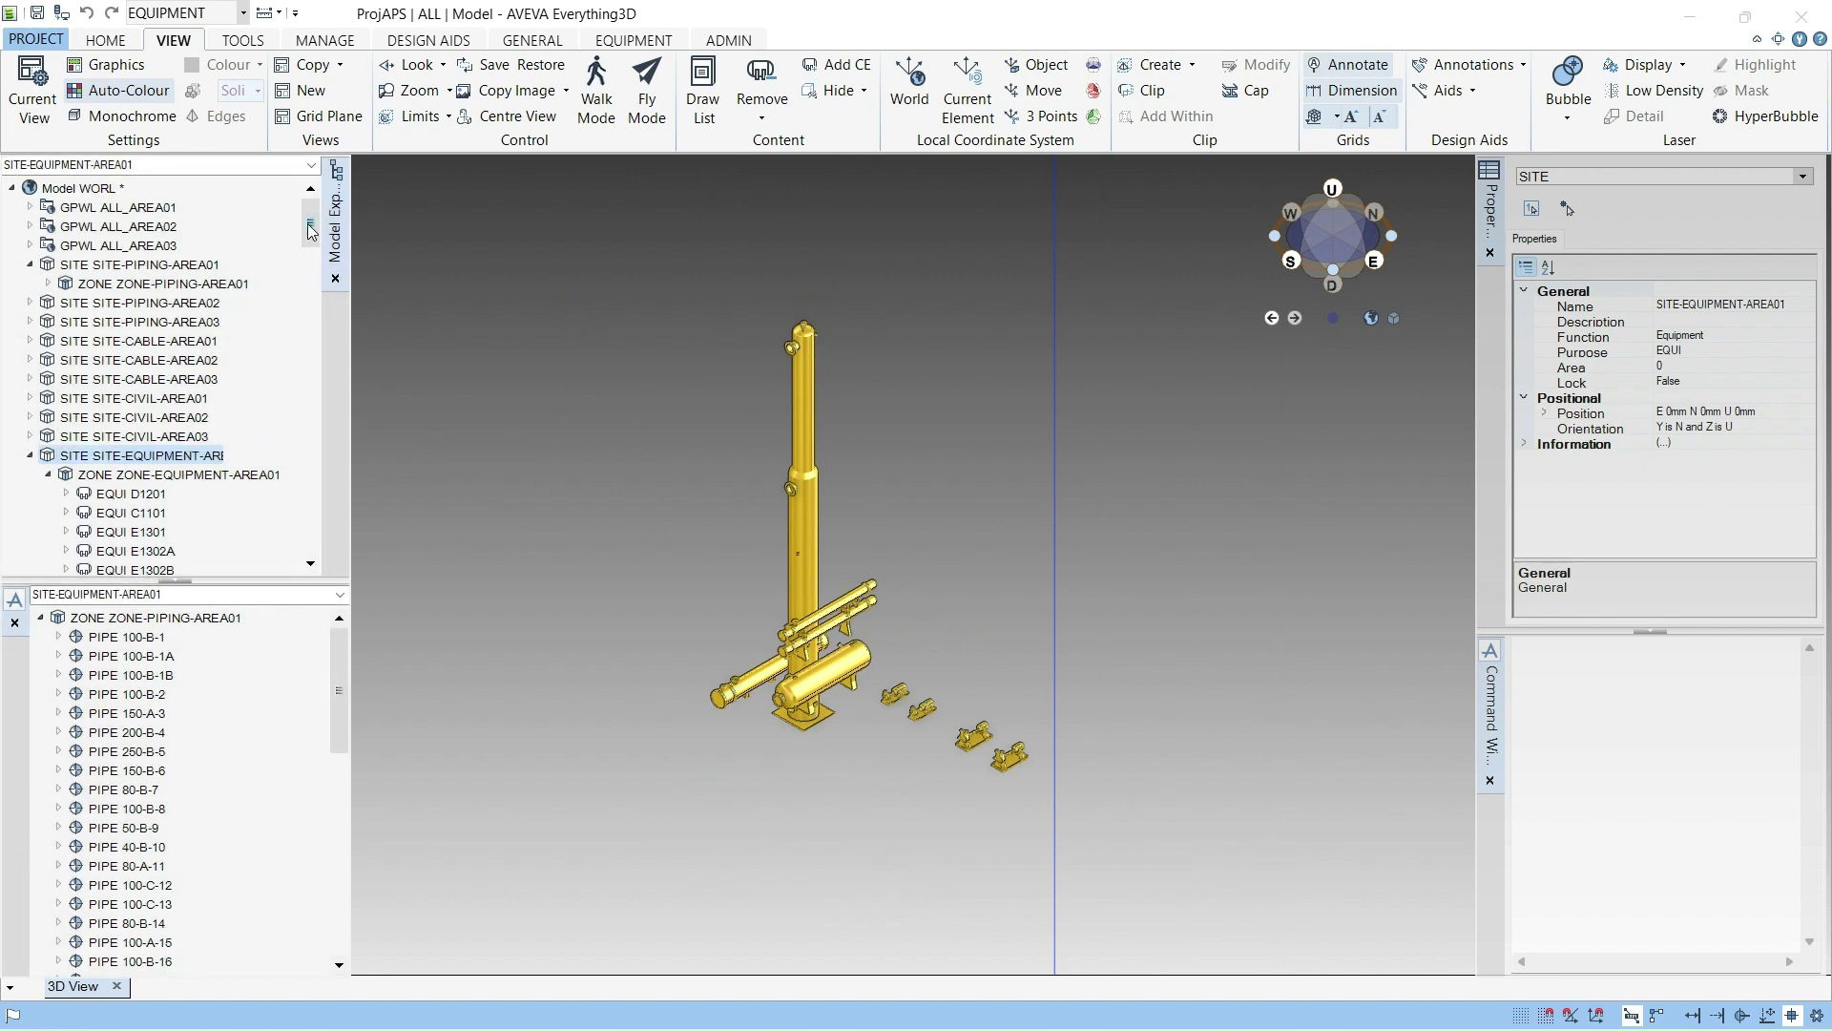
click(86, 267)
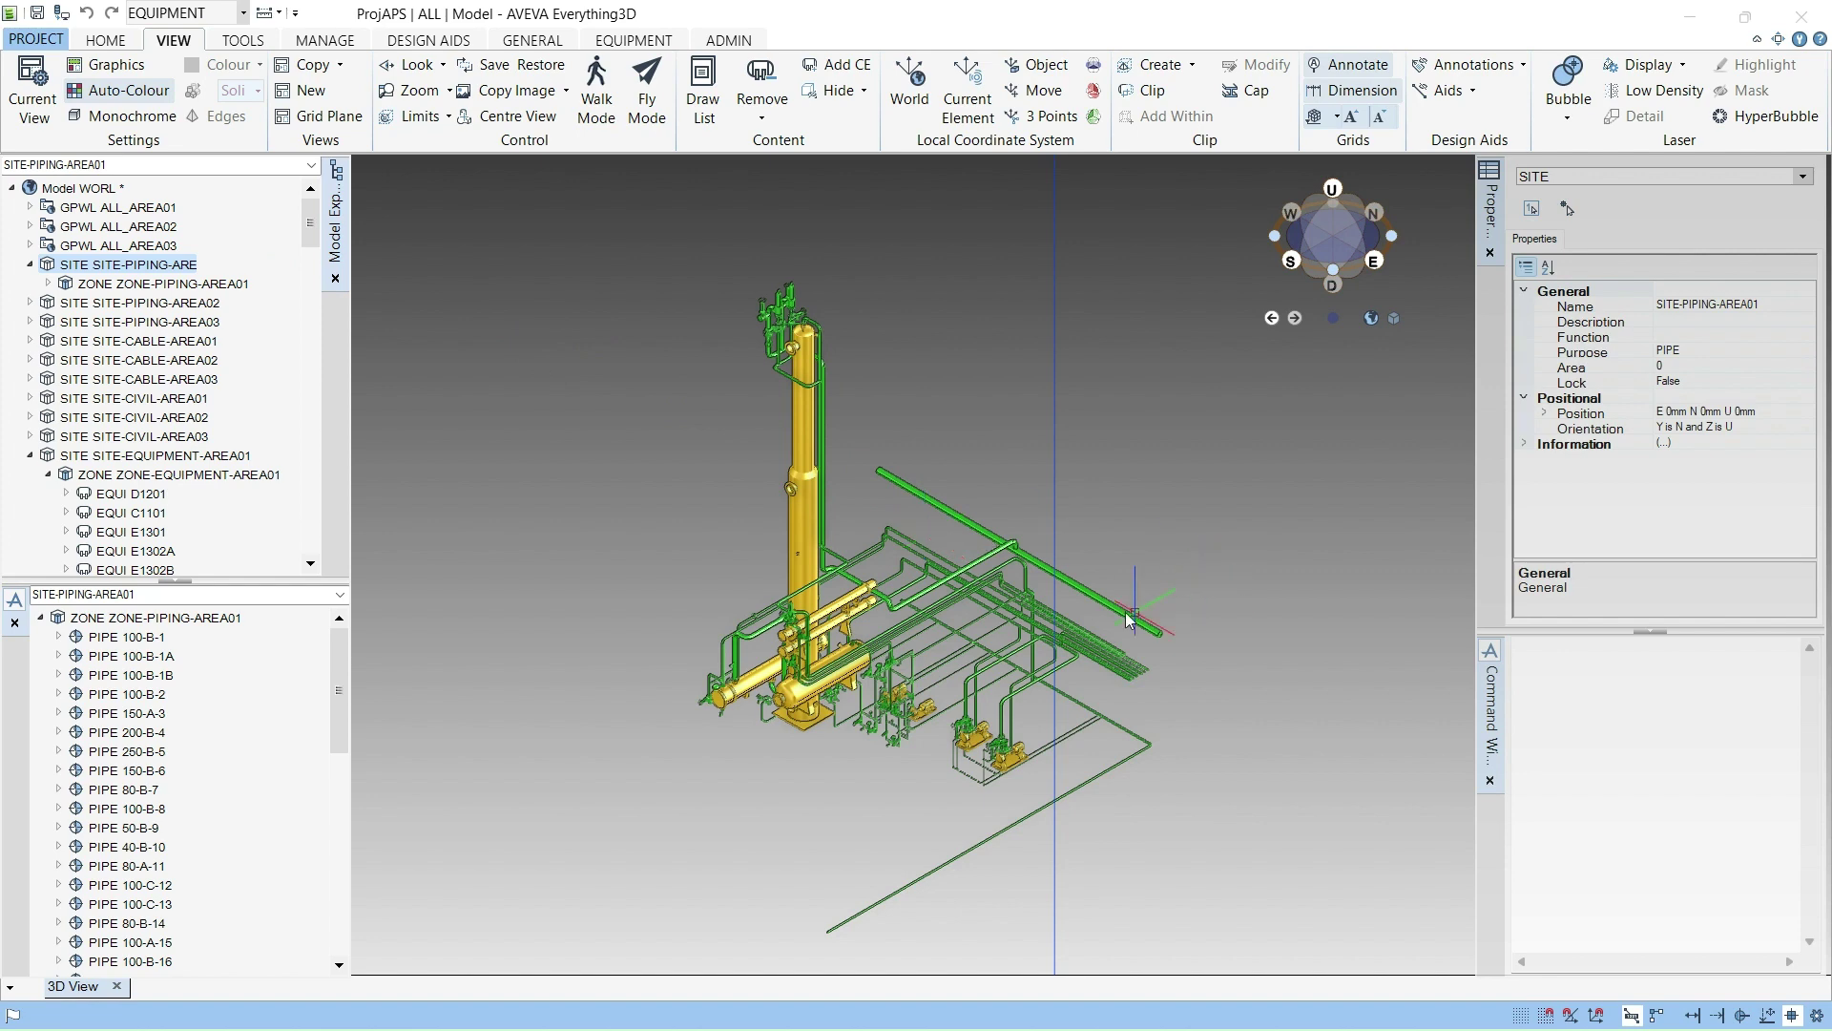
scroll(823, 523, up, 3)
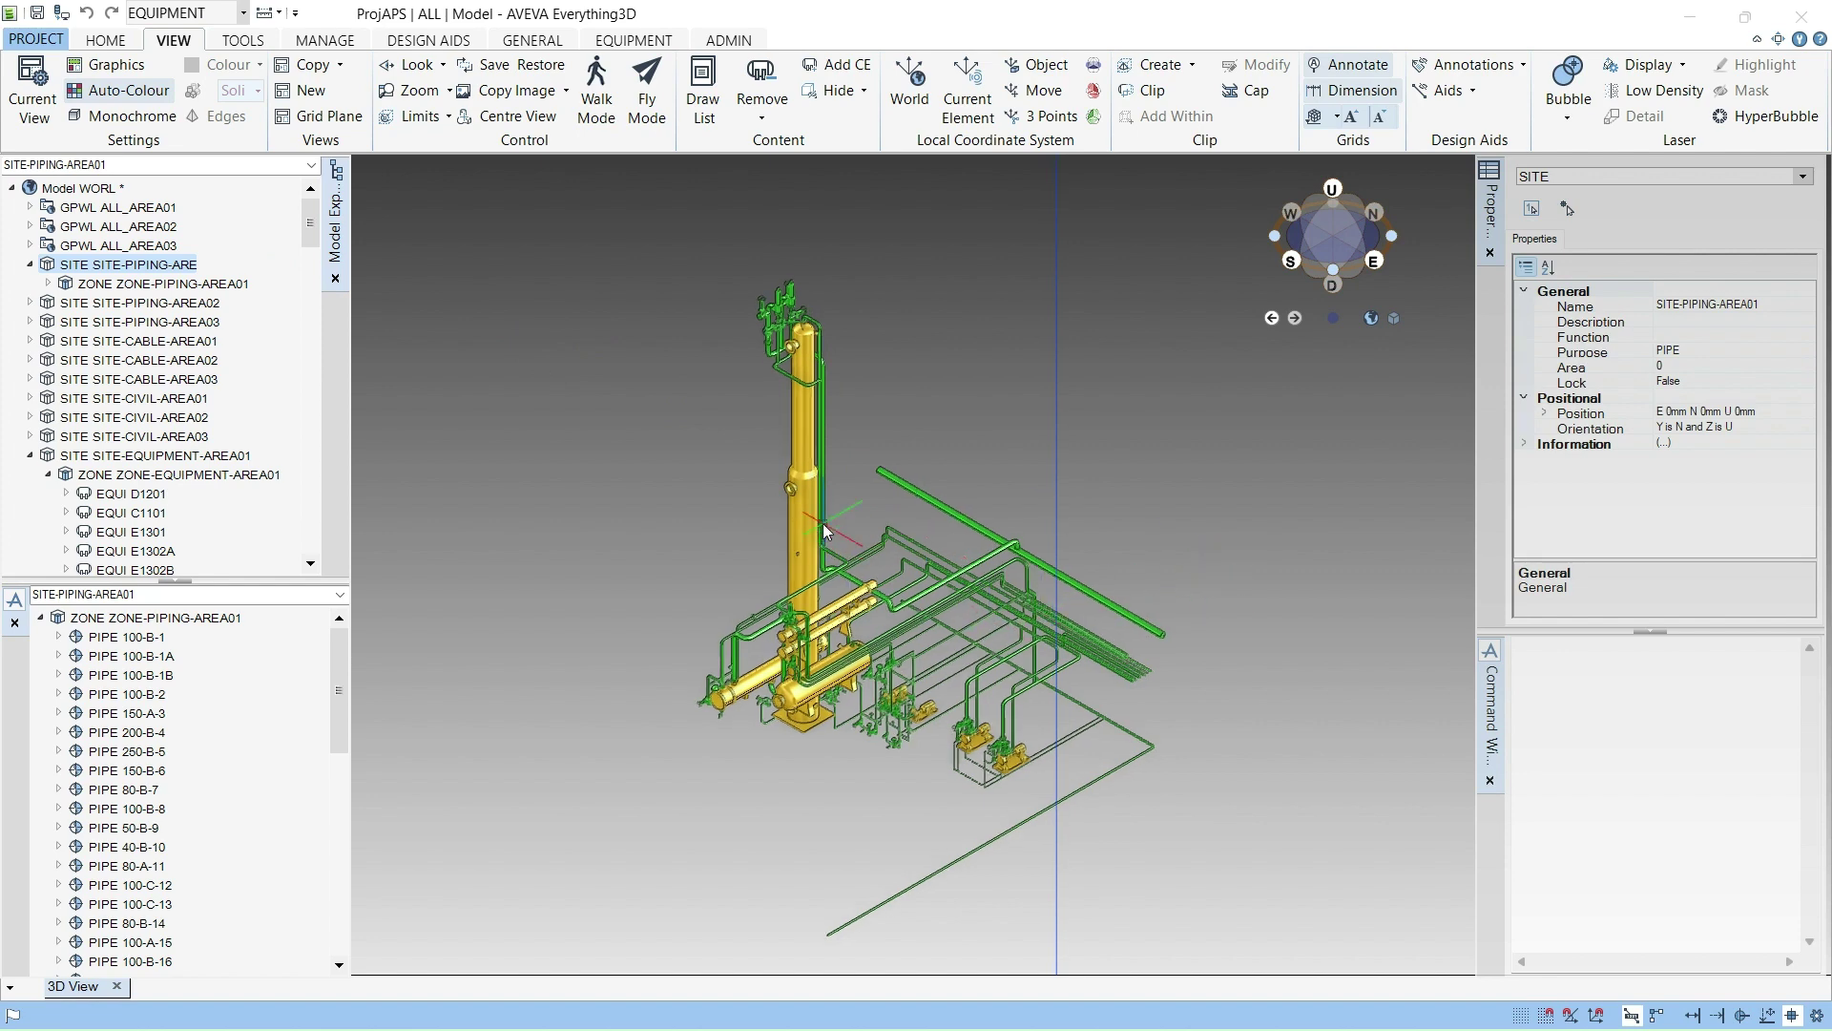
Inspect the combined equipment and piping in the 3D view, both close up around the tall column and as a whole.
scroll(747, 435, up, 2)
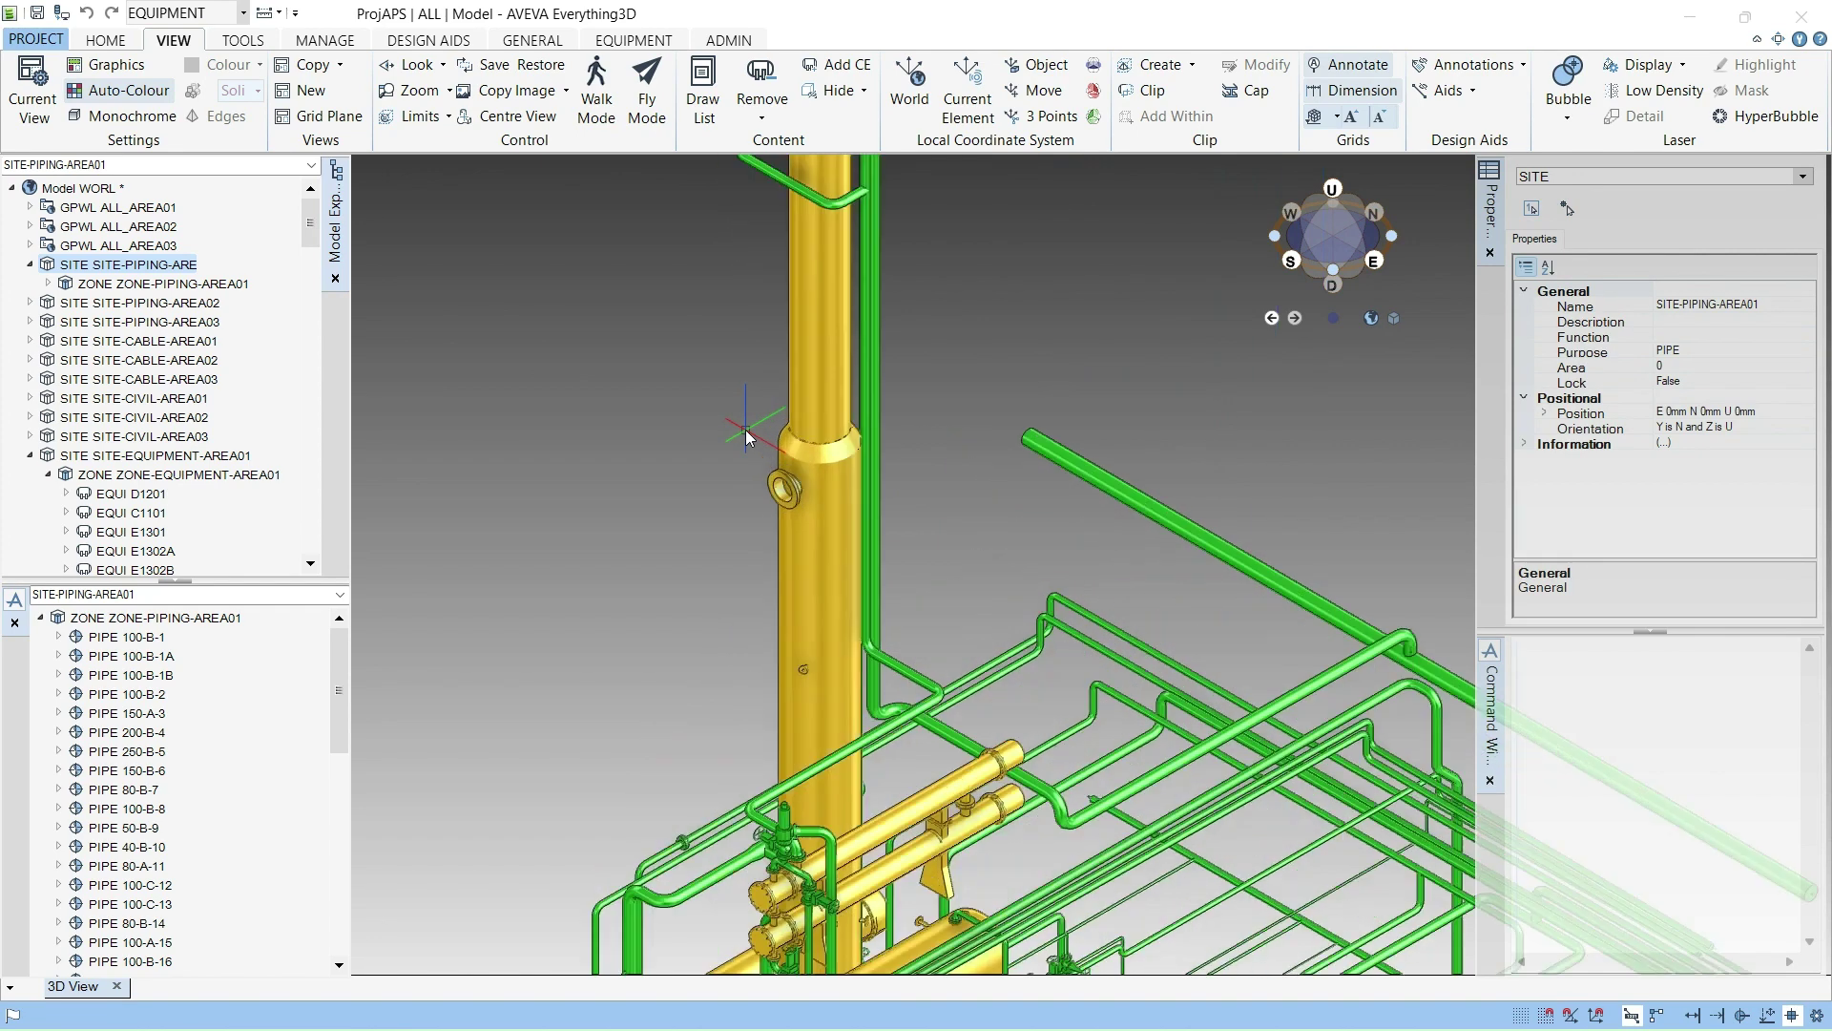
scroll(746, 434, down, 5)
scroll(746, 429, down, 1)
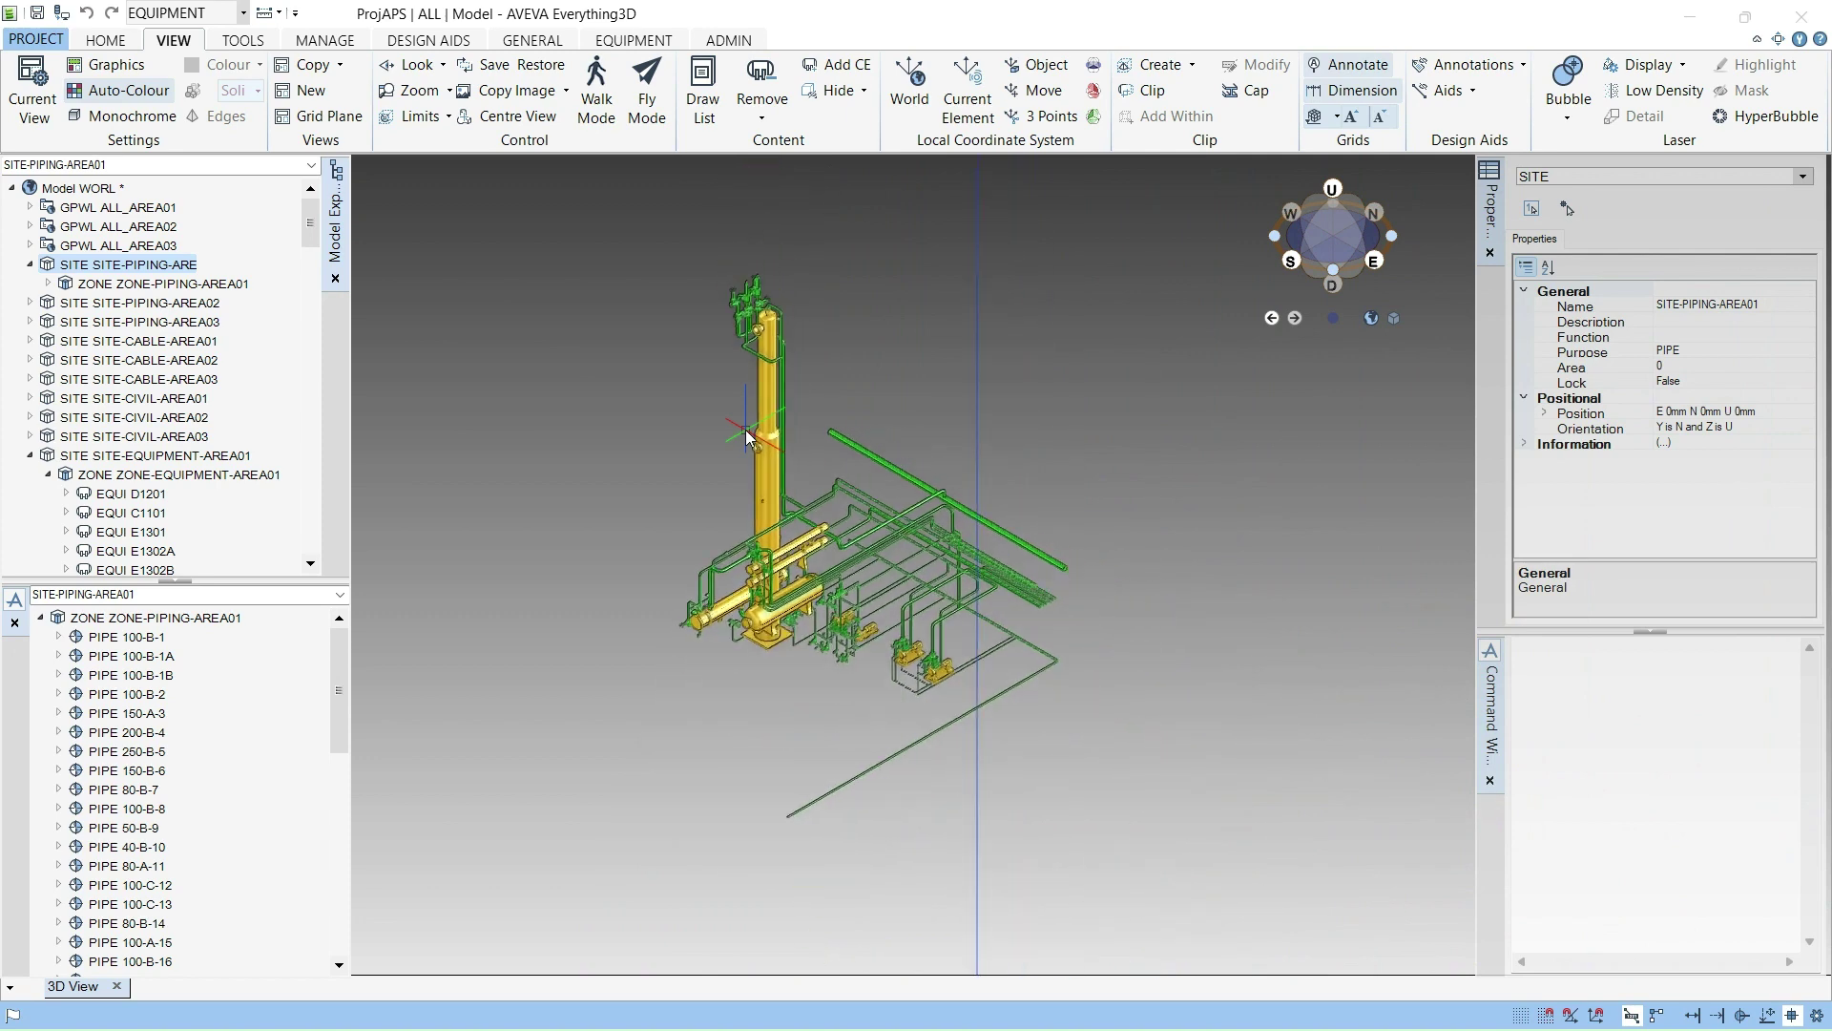
scroll(746, 429, up, 4)
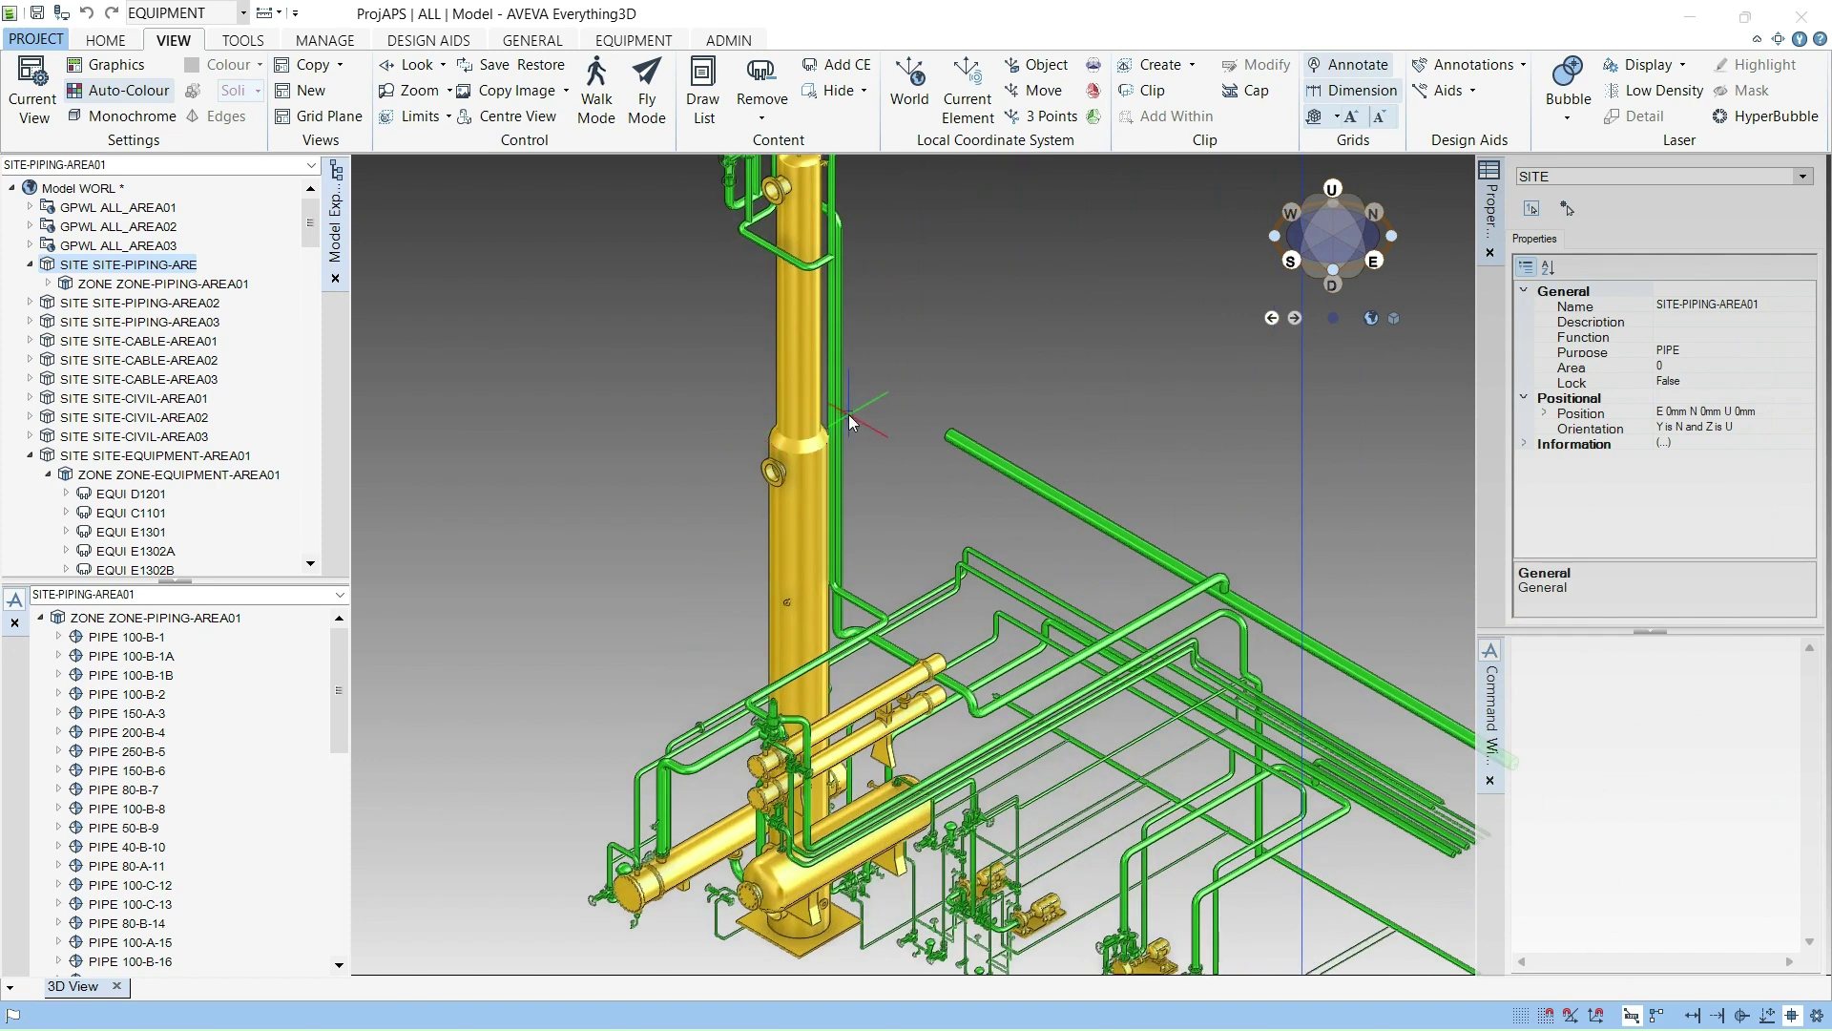
scroll(850, 420, down, 5)
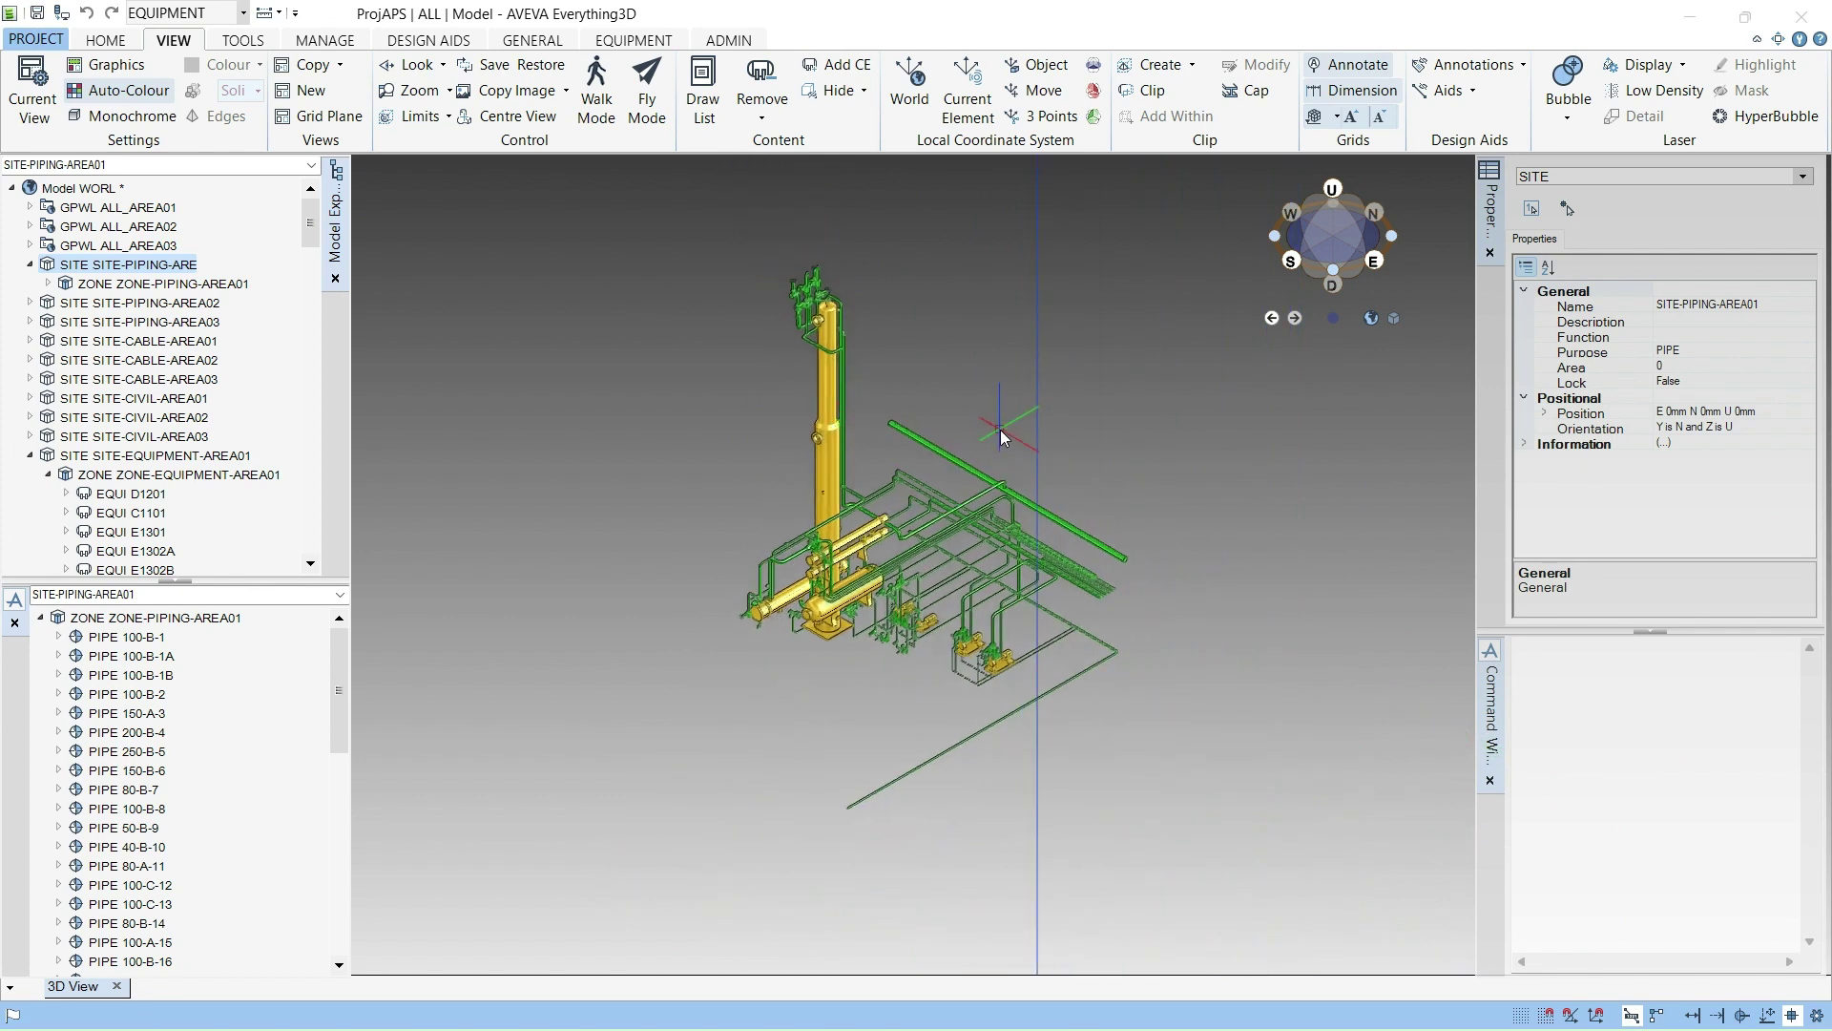
Switch the 3D view to the isometric direction that shows the plant from the southwest.
right_click(1071, 433)
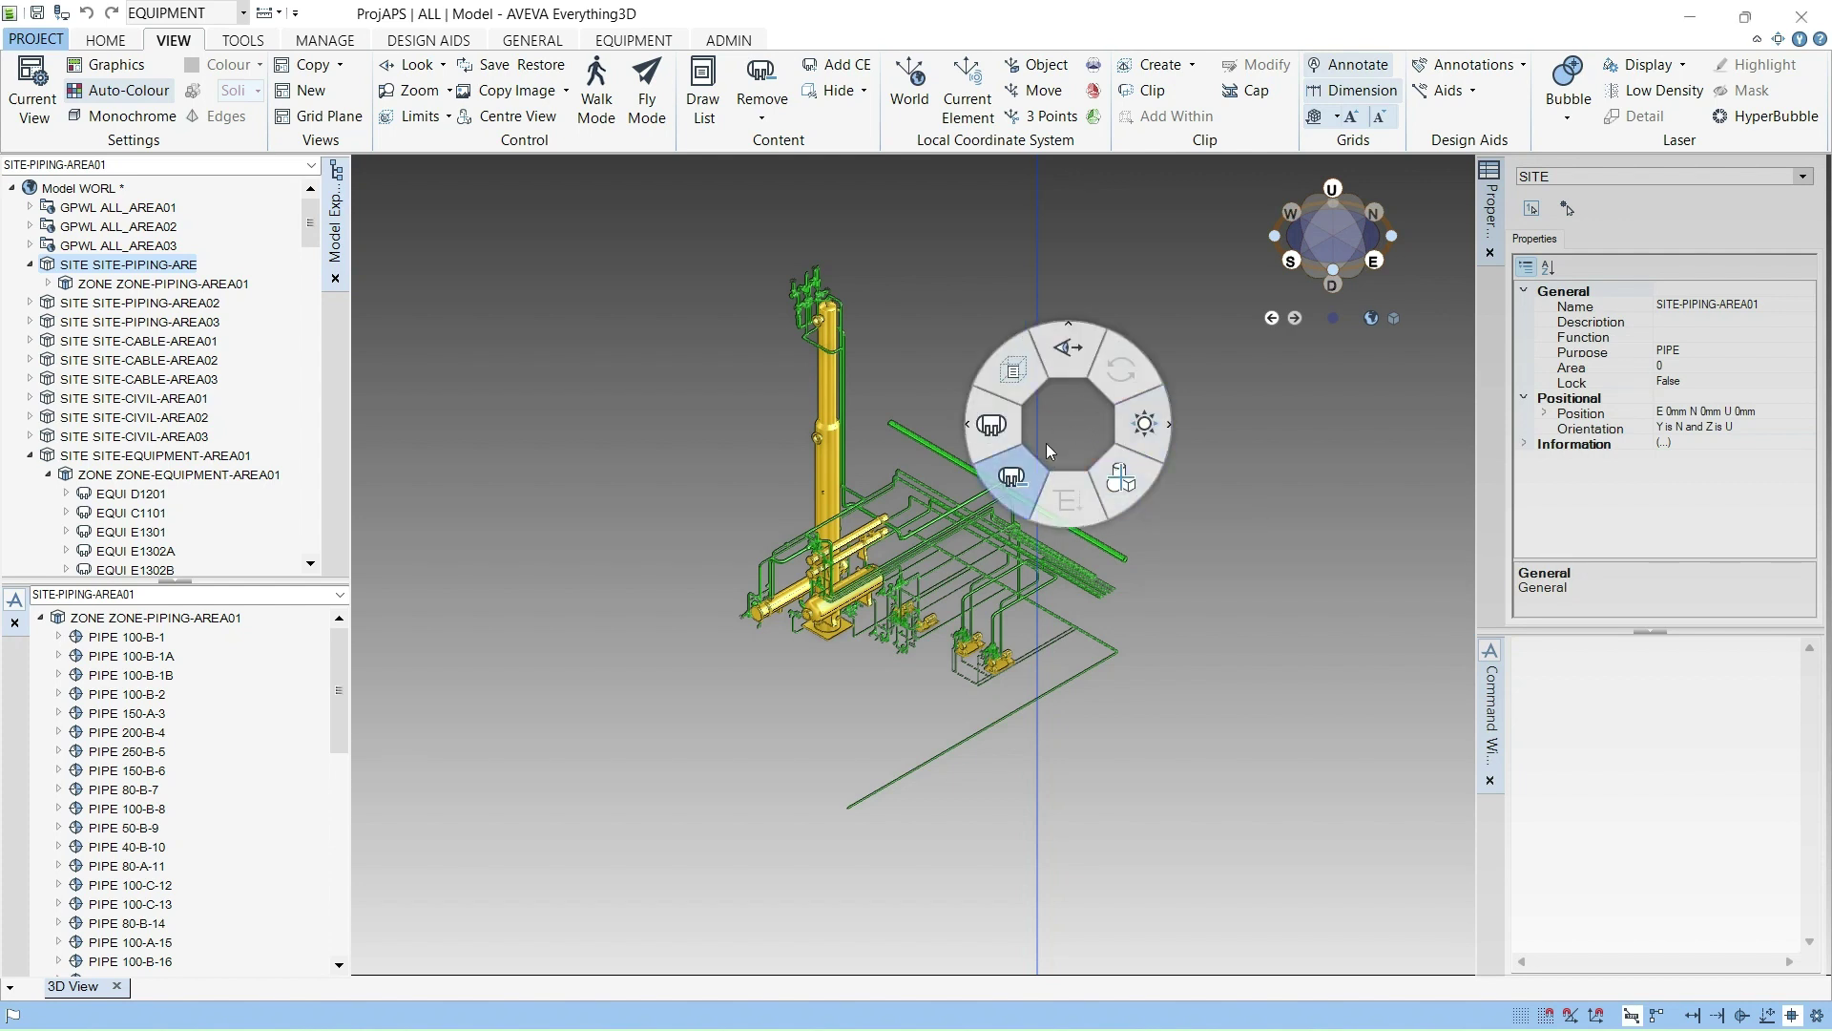
click(1067, 357)
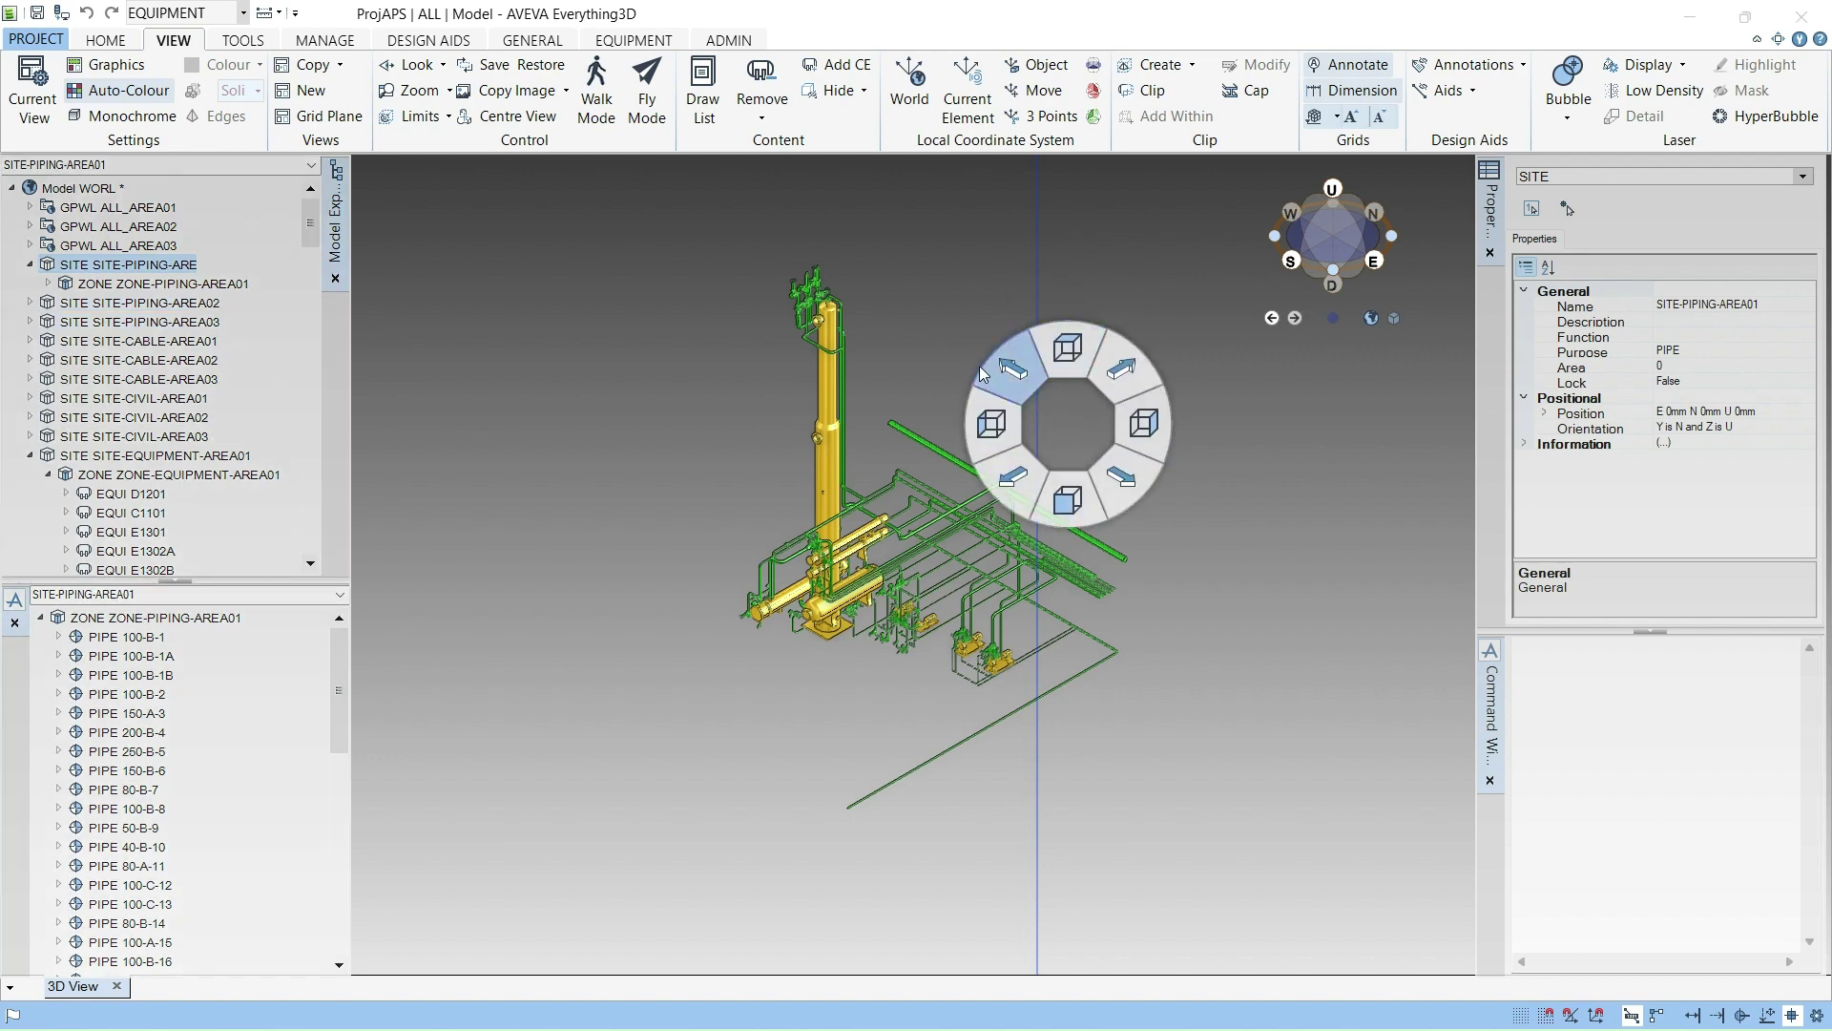
click(1004, 368)
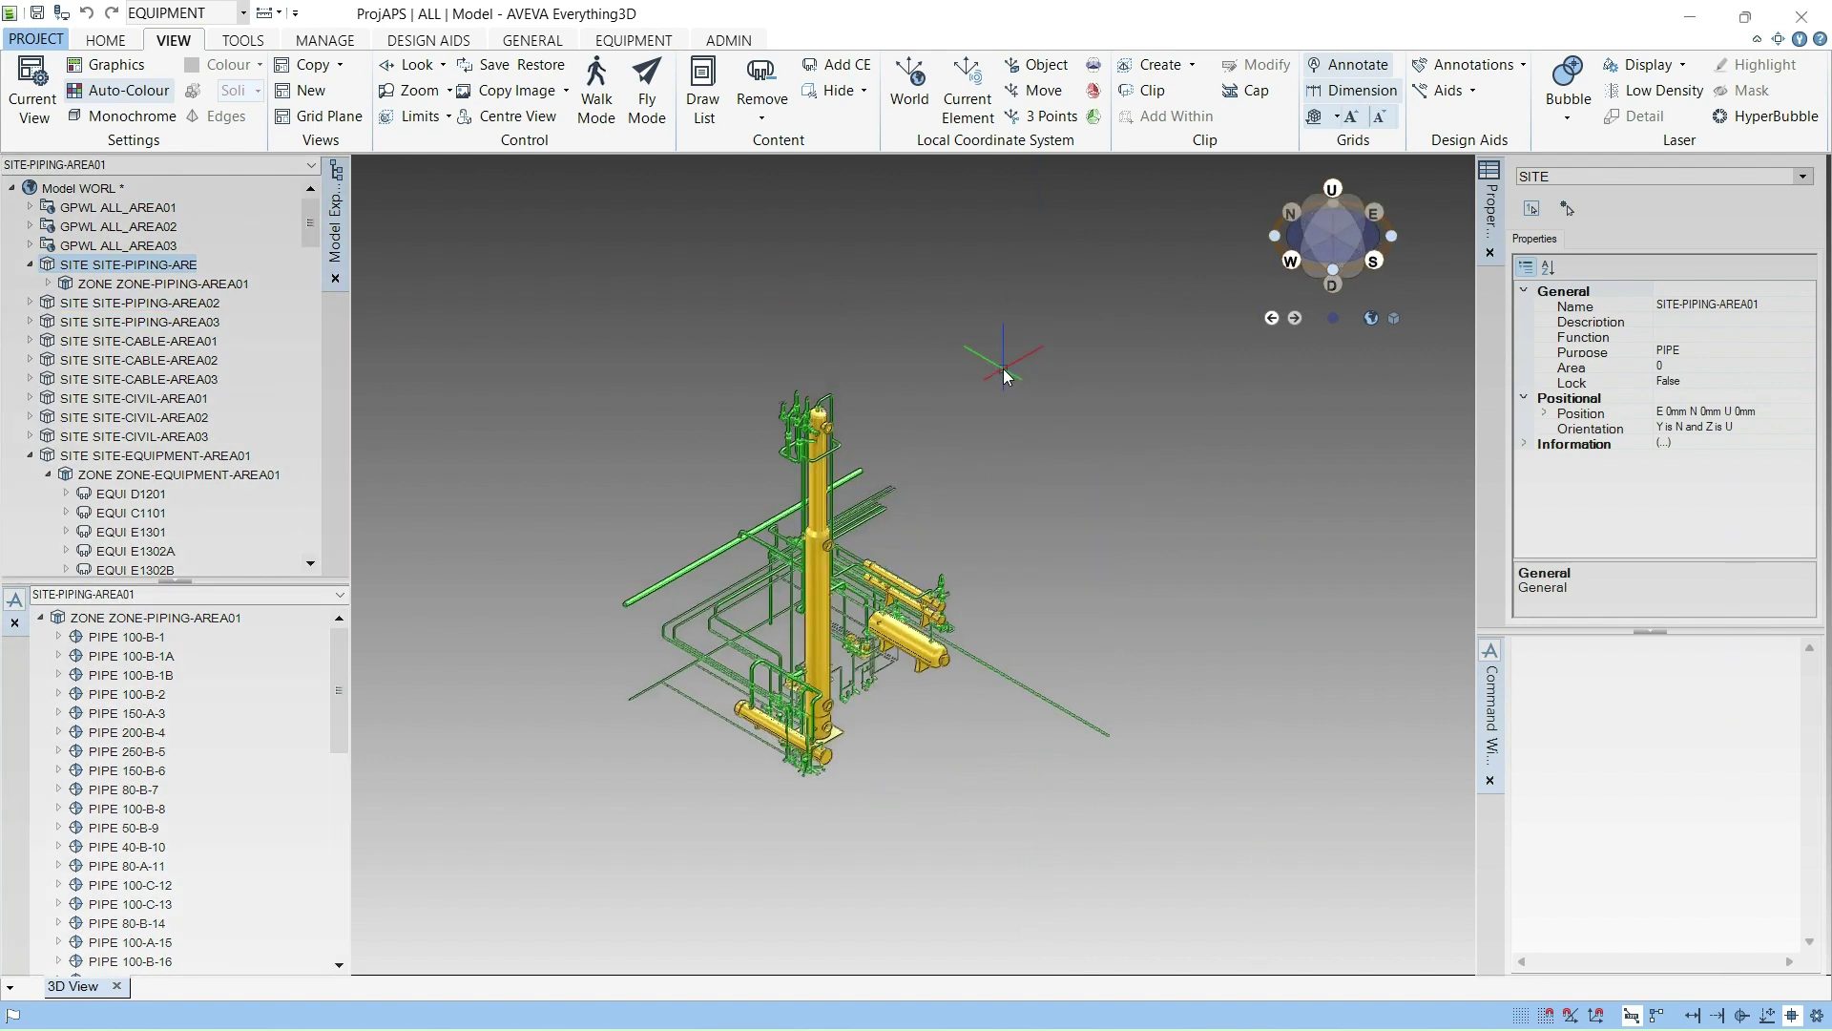
Switch the 3D view to the isometric direction from the northwest and inspect the piping up close.
middle_click(1044, 460)
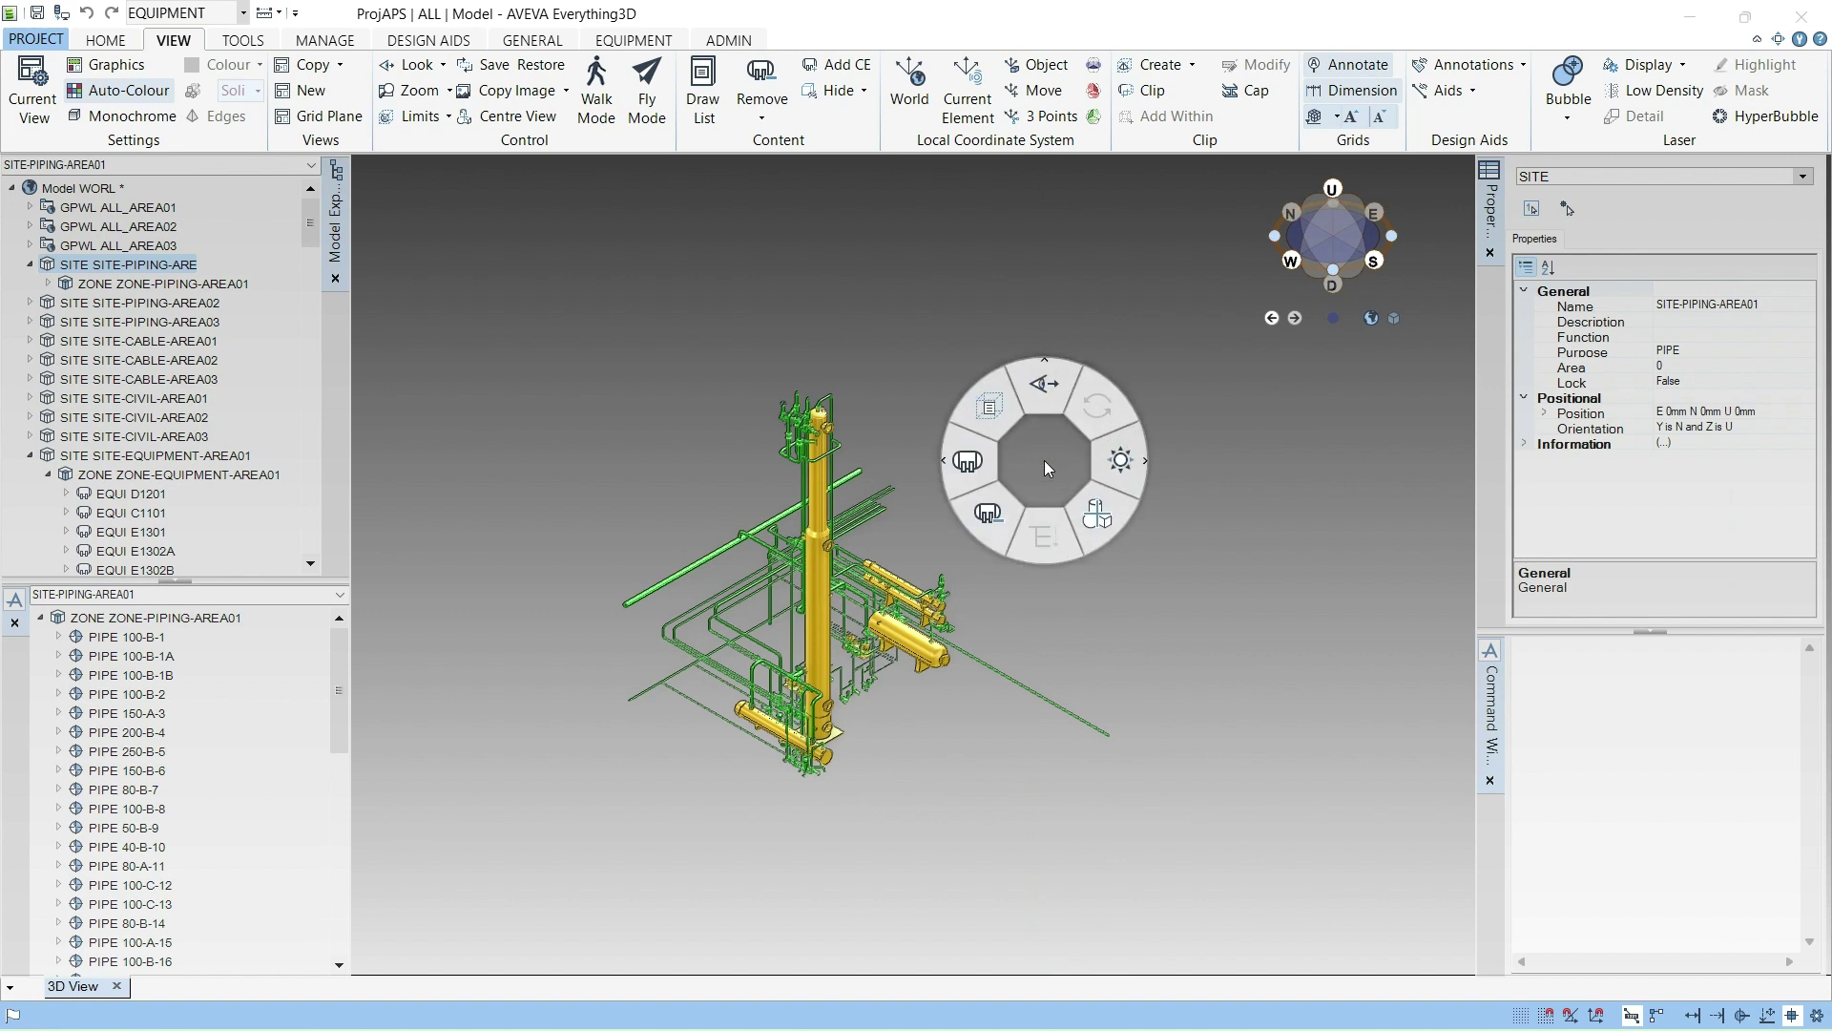
click(1049, 387)
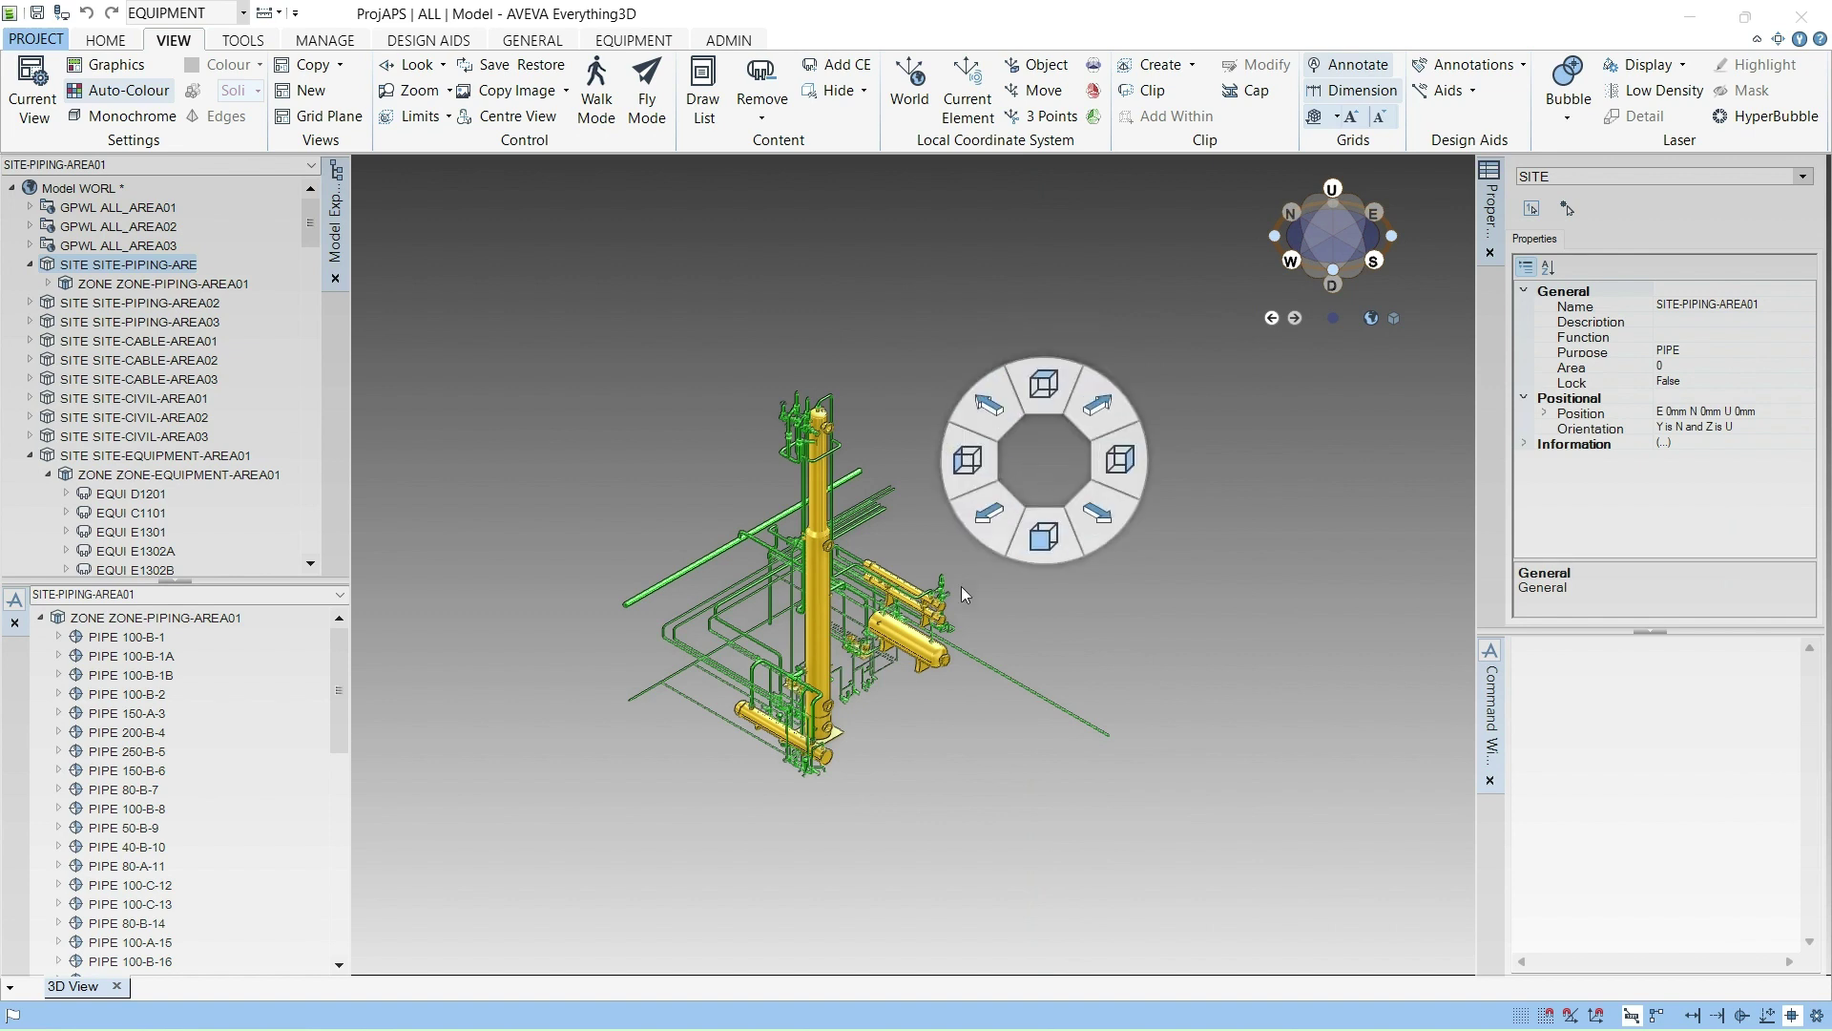
click(992, 519)
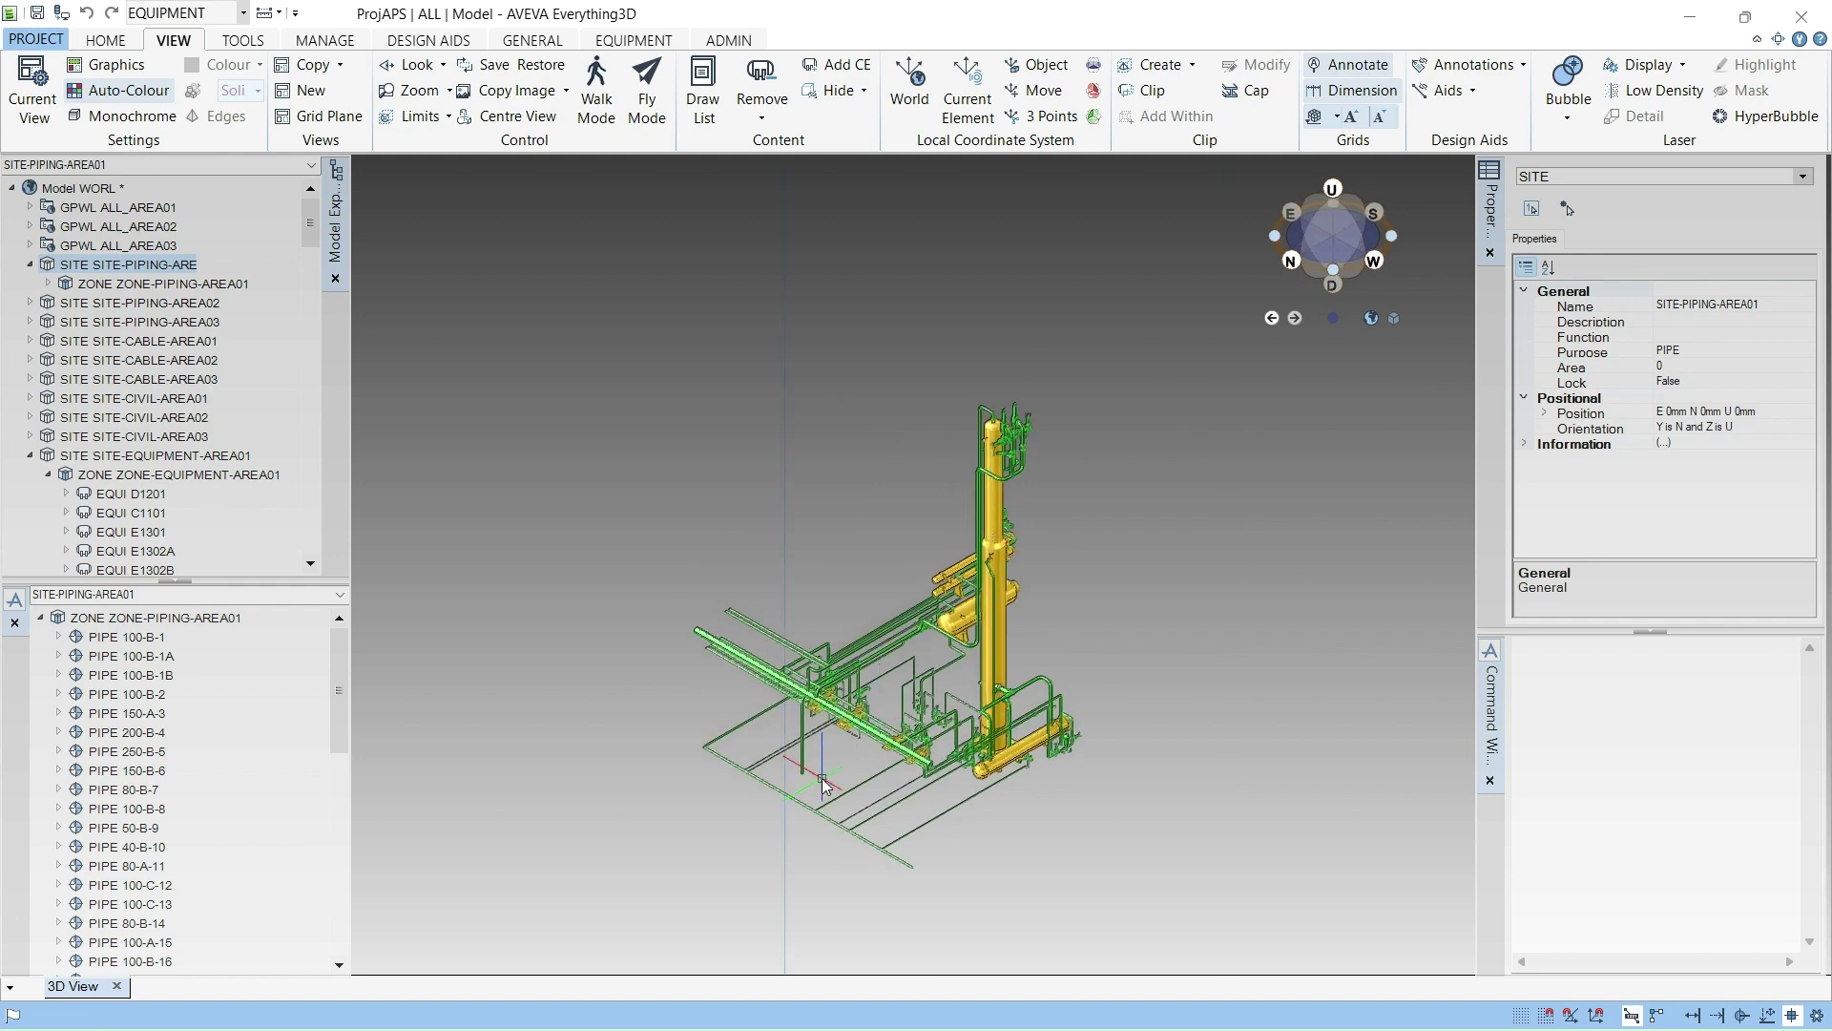
scroll(826, 785, up, 5)
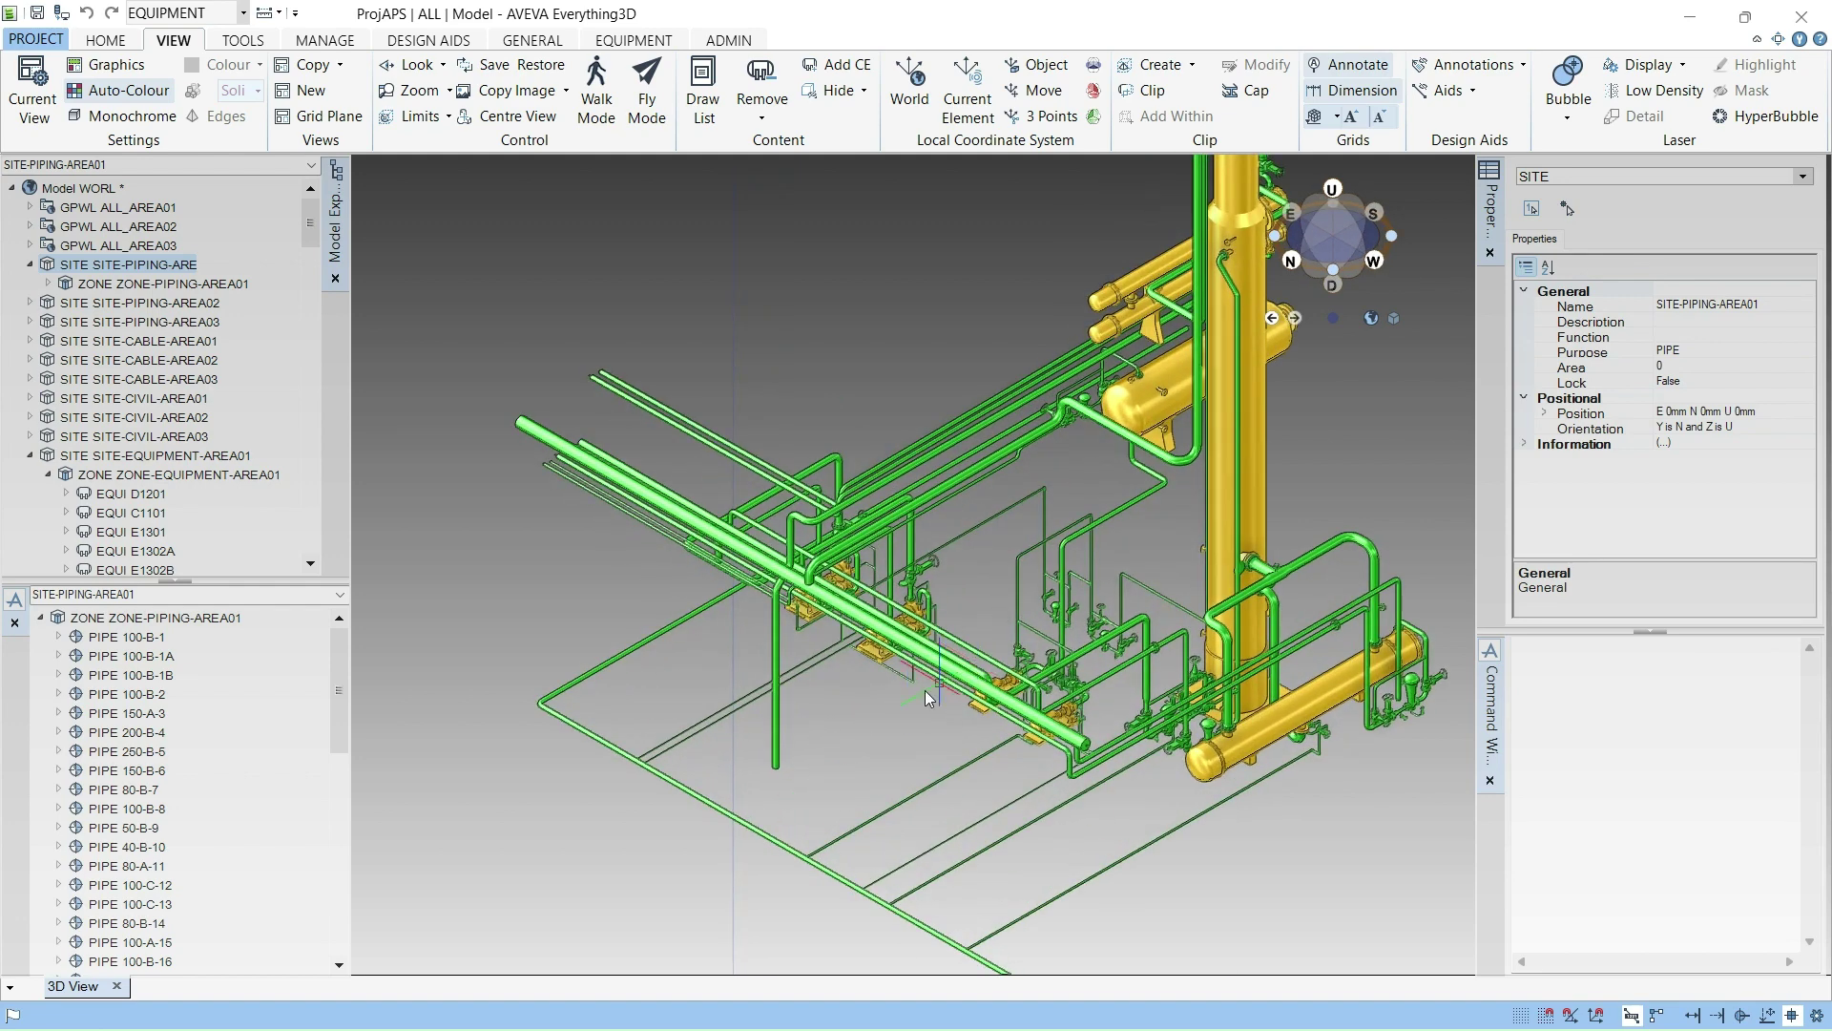